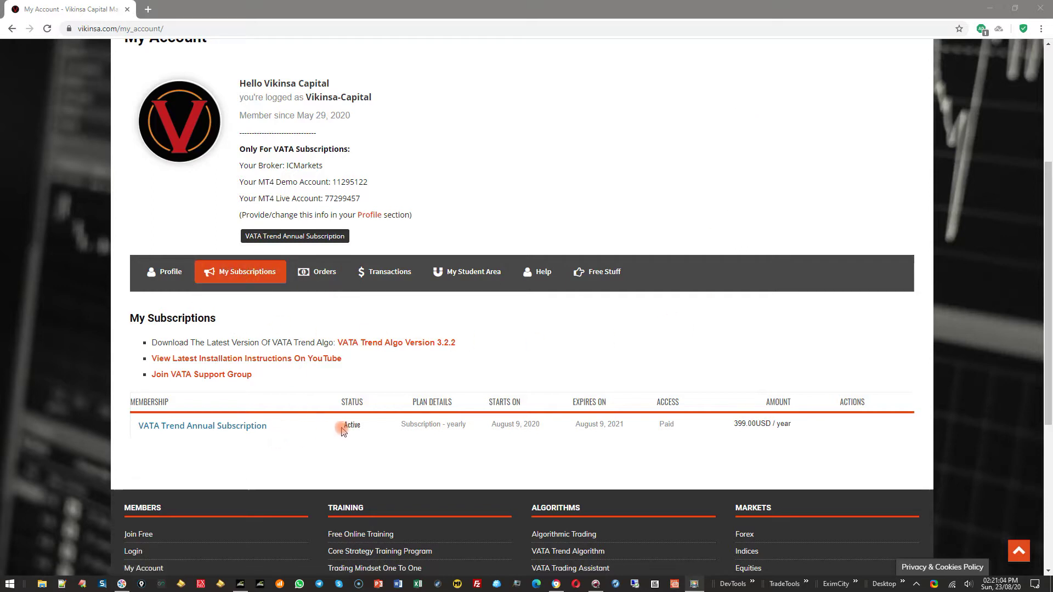
# - Confirm the subscription shows Active and download VATA Trend Algo Version 3.2.2
pyautogui.doubleClick(354, 445)
pyautogui.click(354, 446)
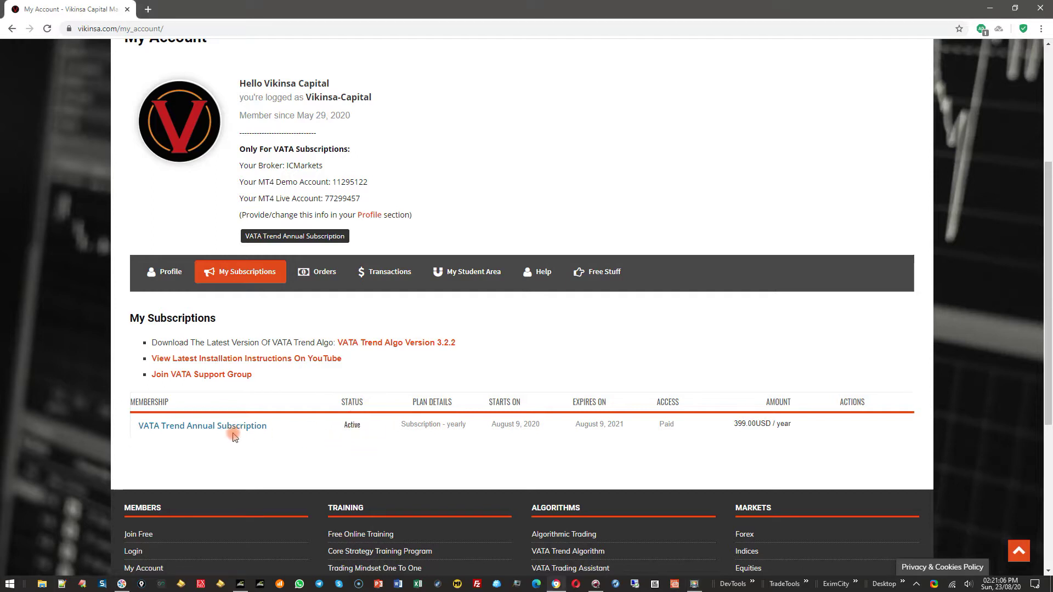
pyautogui.click(349, 425)
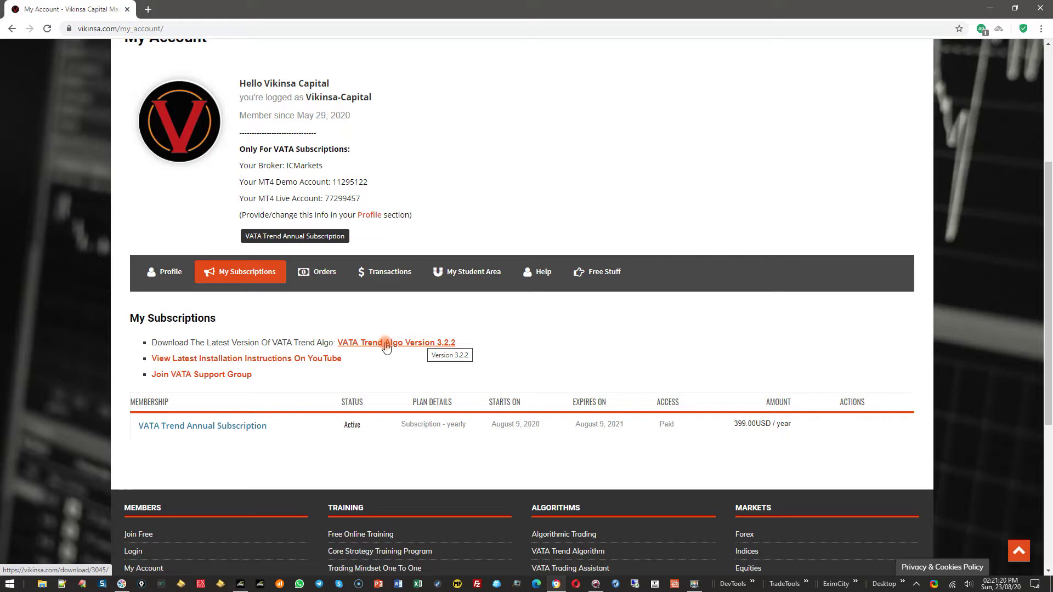
pyautogui.click(417, 346)
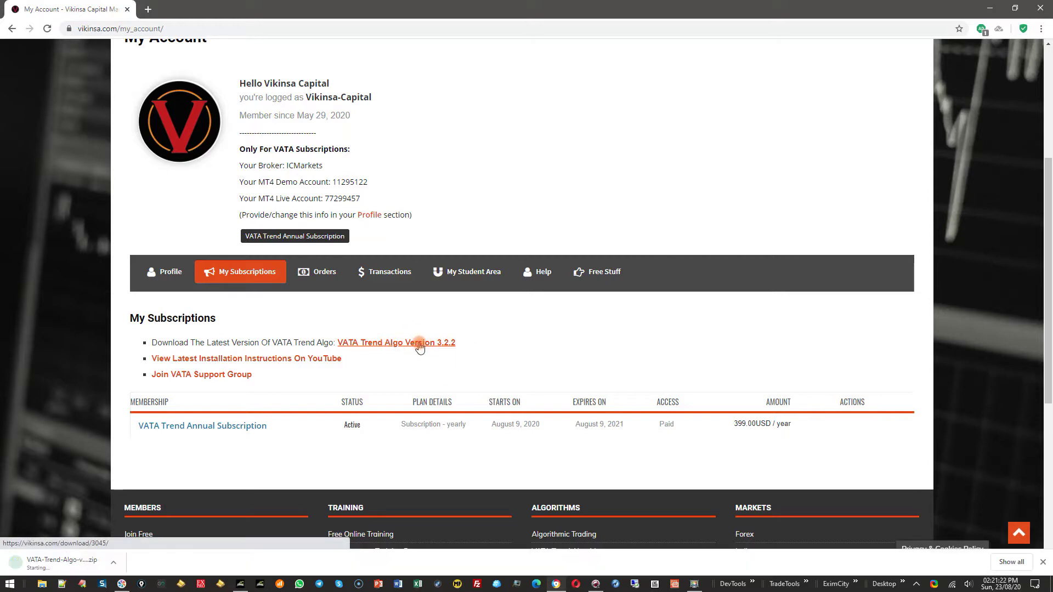
# - Open the downloaded VATA-Trend-Algo zip from the browser's download bar
pyautogui.click(51, 560)
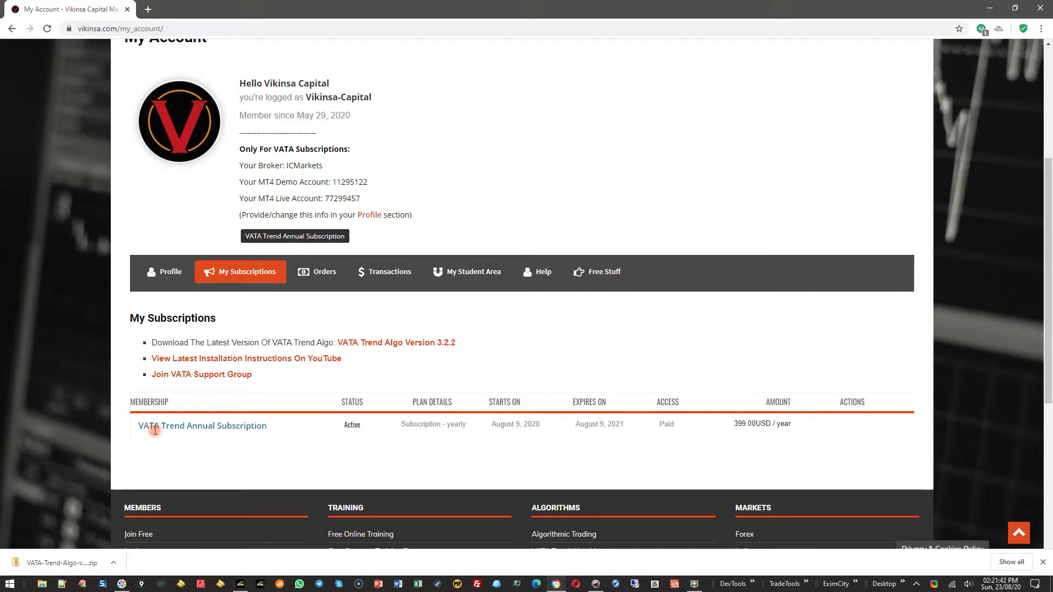
pyautogui.click(53, 561)
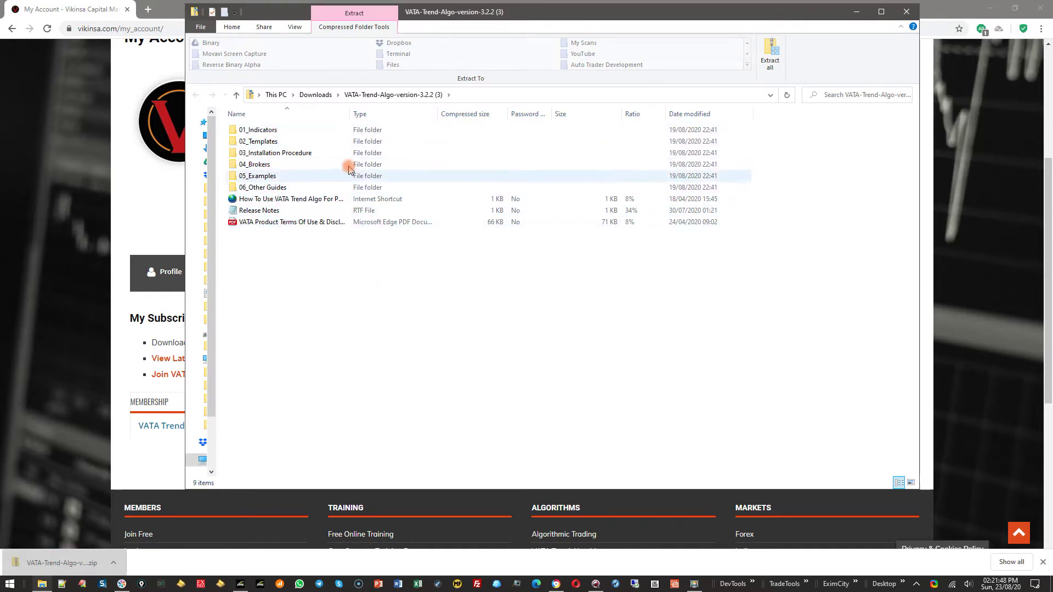
# - Widen the Name column to show full file names and select the 05_Examples folder
pyautogui.moveTo(351, 114); pyautogui.dragTo(467, 113)
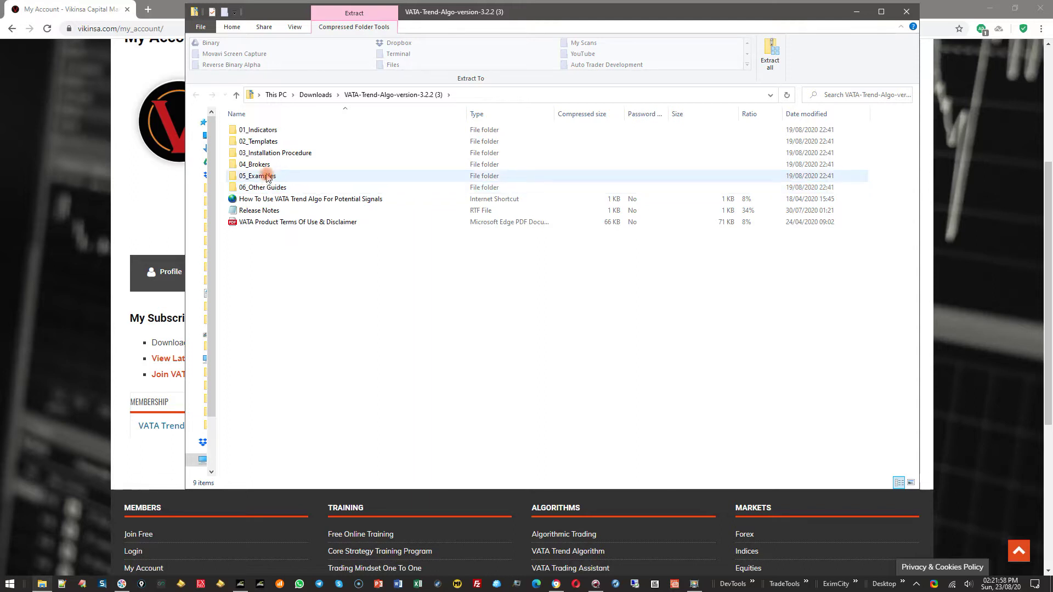
pyautogui.click(270, 180)
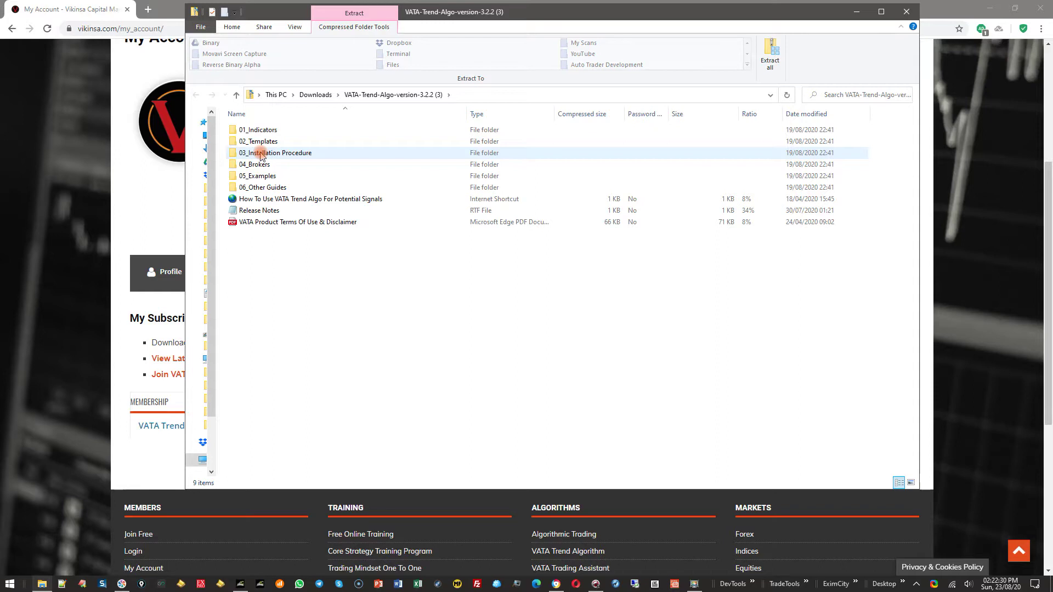
pyautogui.doubleClick(261, 153)
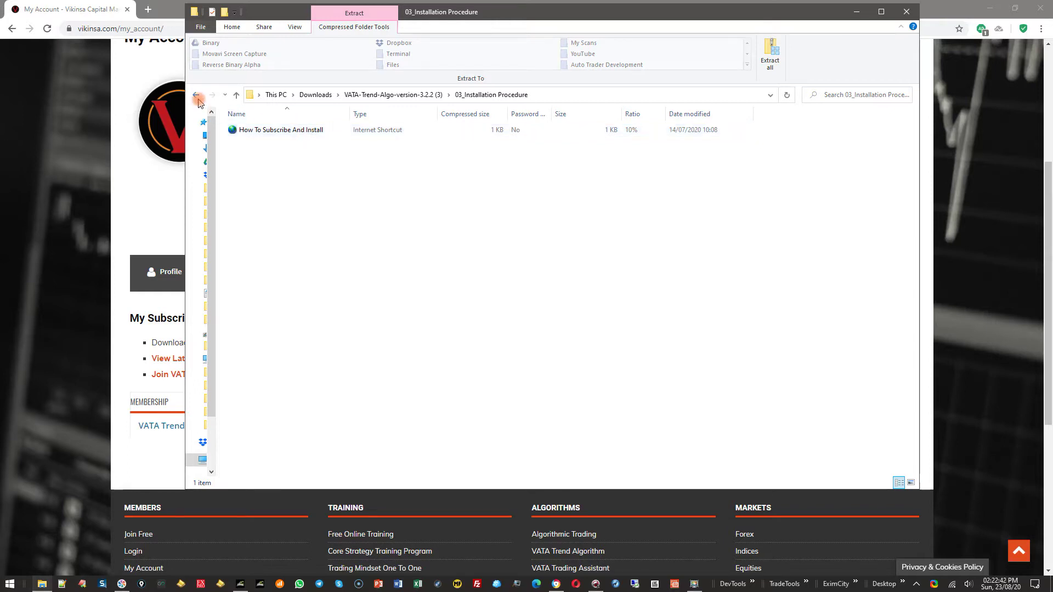
pyautogui.click(198, 98)
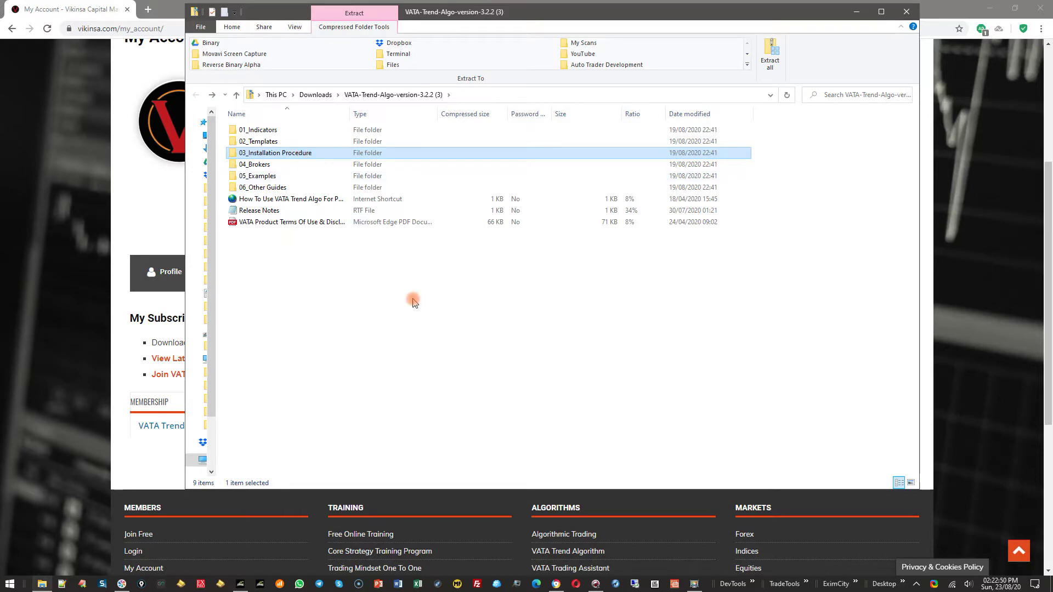
pyautogui.click(262, 129)
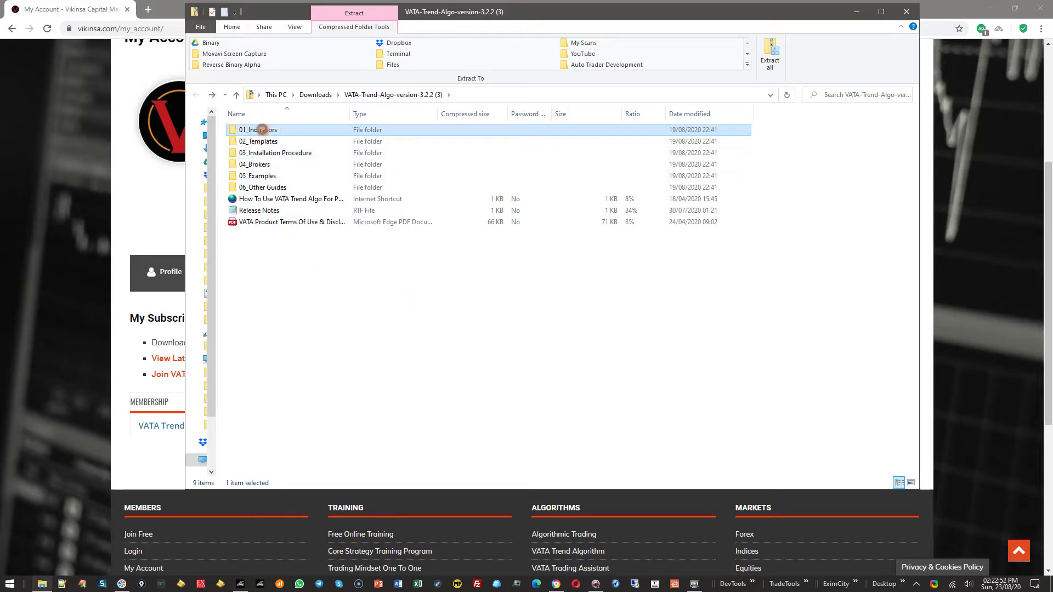
# - Open the archive's 01_Indicators folder listing the five VATA EX4 indicator files
pyautogui.doubleClick(262, 129)
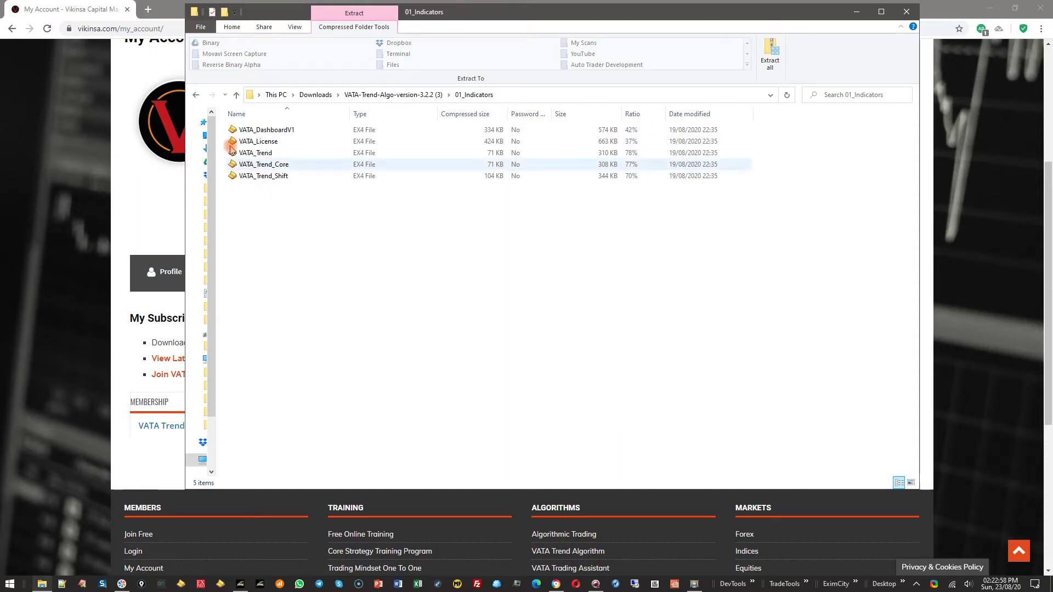
pyautogui.click(196, 94)
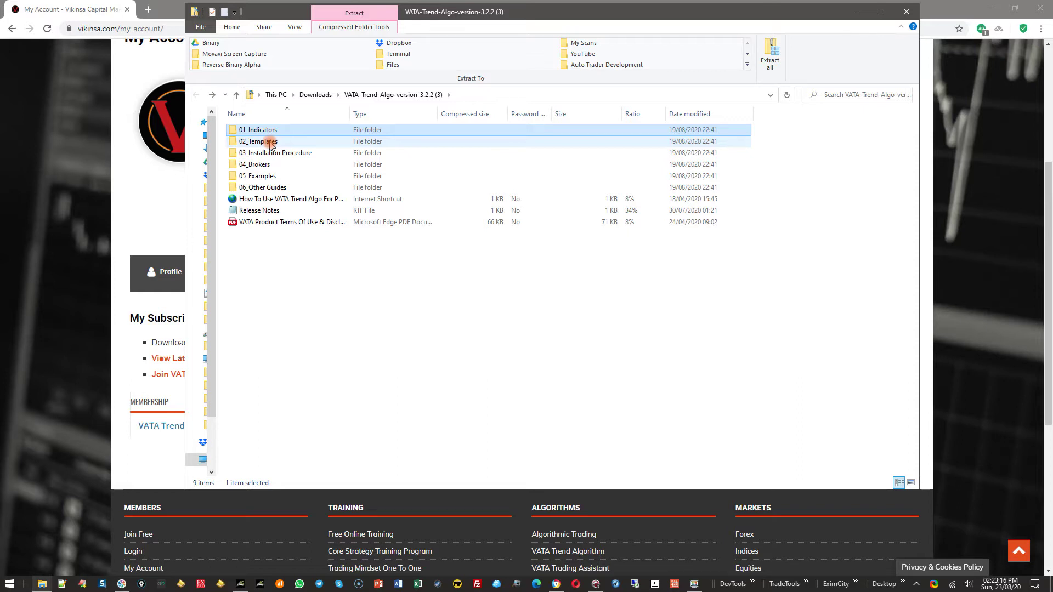
pyautogui.click(300, 289)
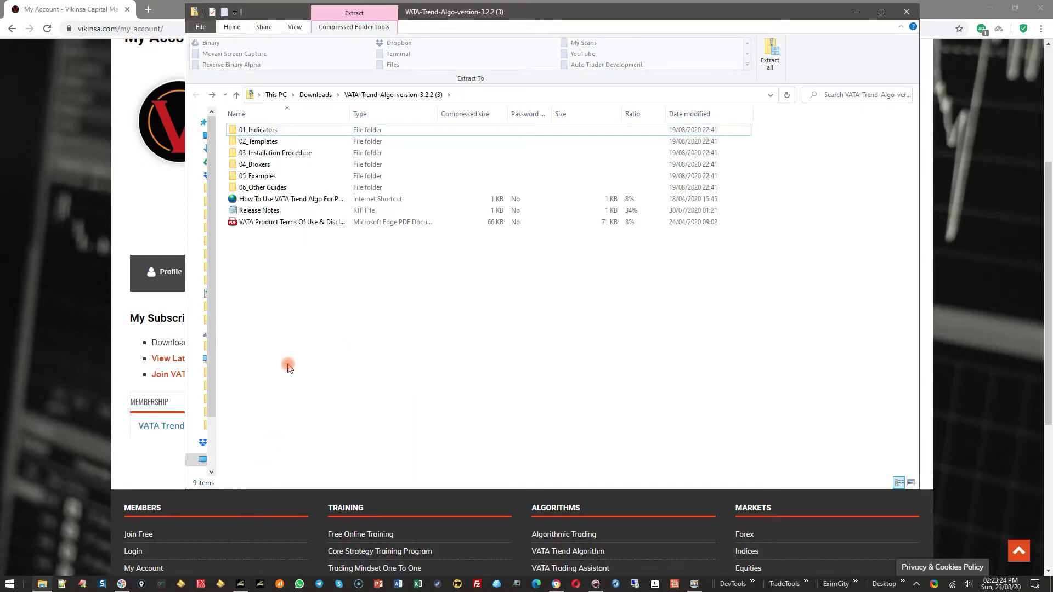
pyautogui.doubleClick(264, 132)
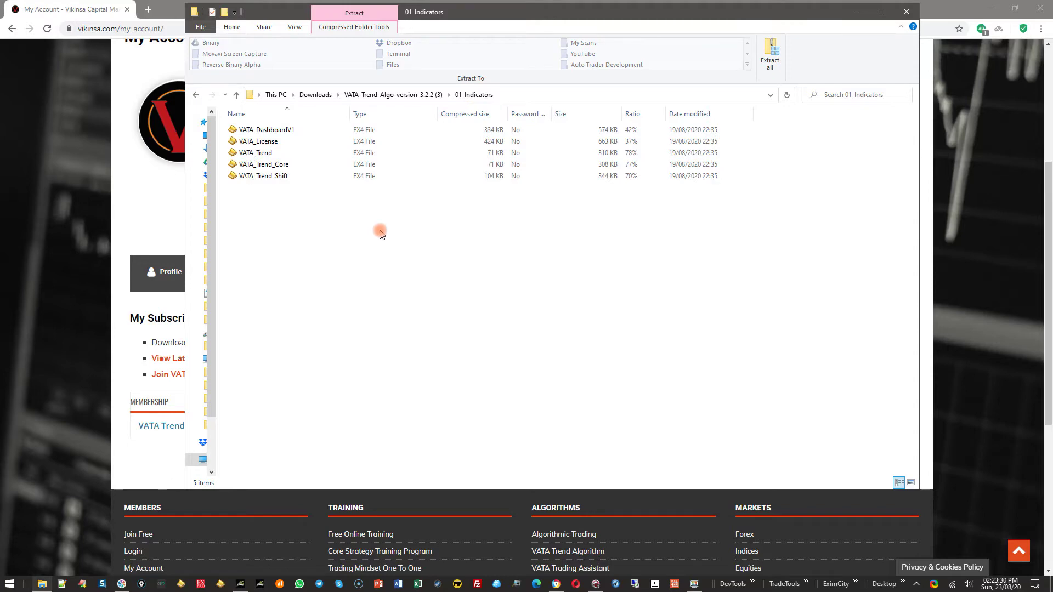
pyautogui.click(239, 584)
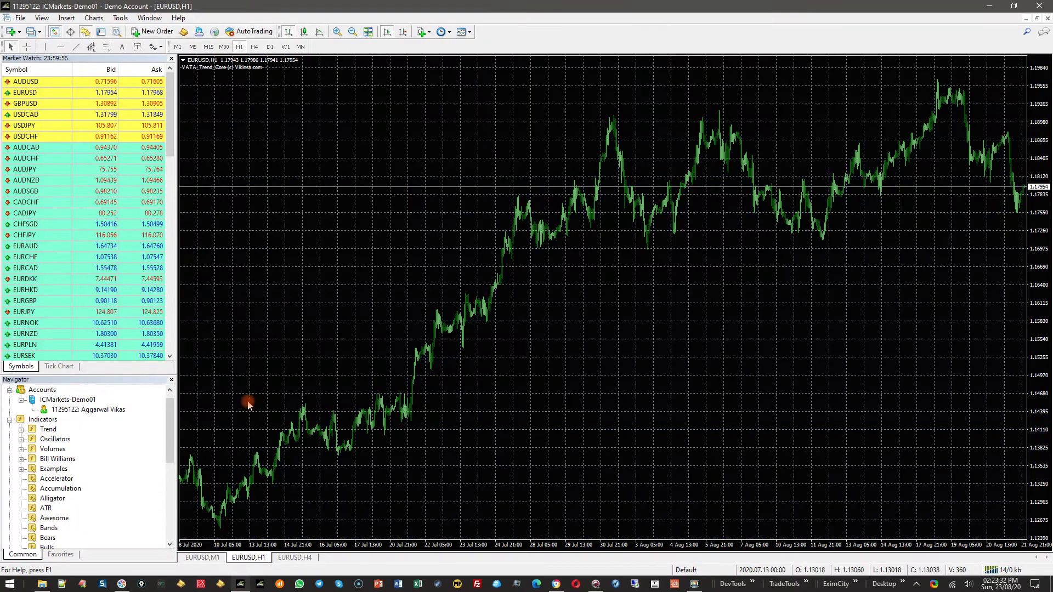
# - Open MetaTrader 4's data folder and navigate to MQL4\Indicators
pyautogui.click(20, 18)
pyautogui.click(70, 126)
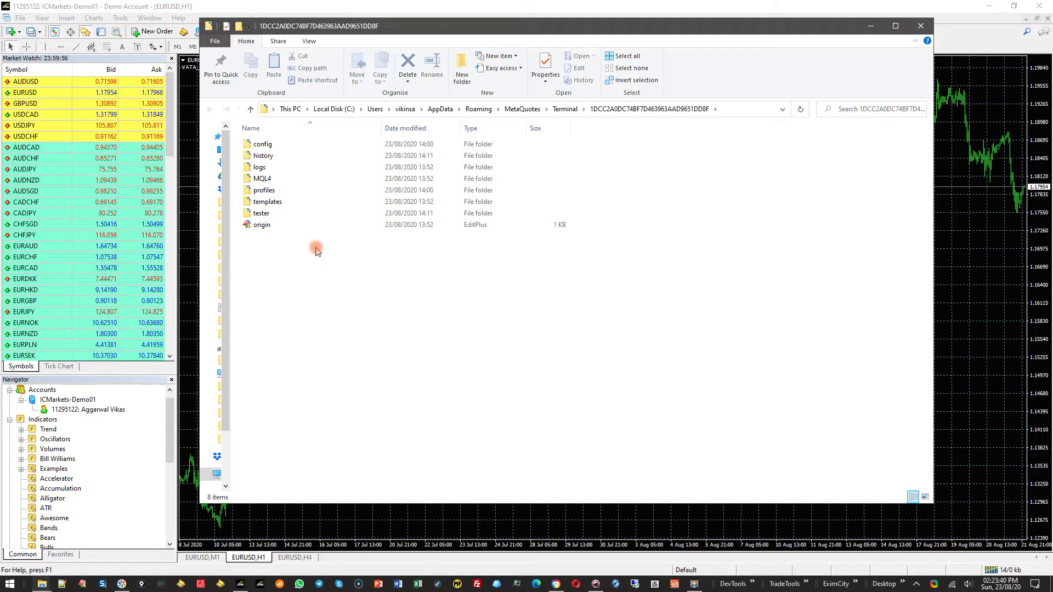
pyautogui.doubleClick(262, 180)
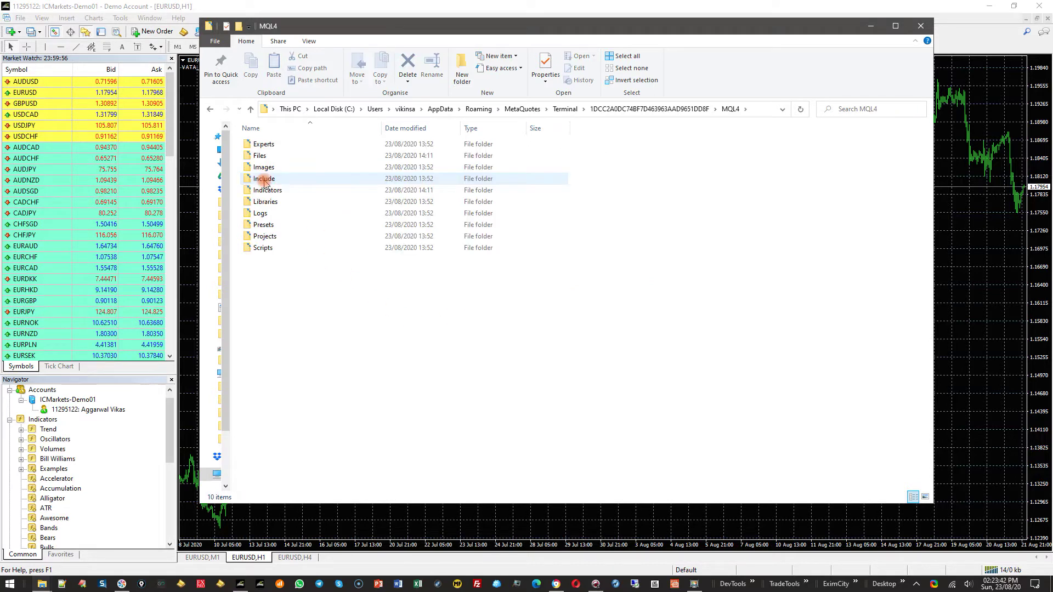
pyautogui.doubleClick(269, 190)
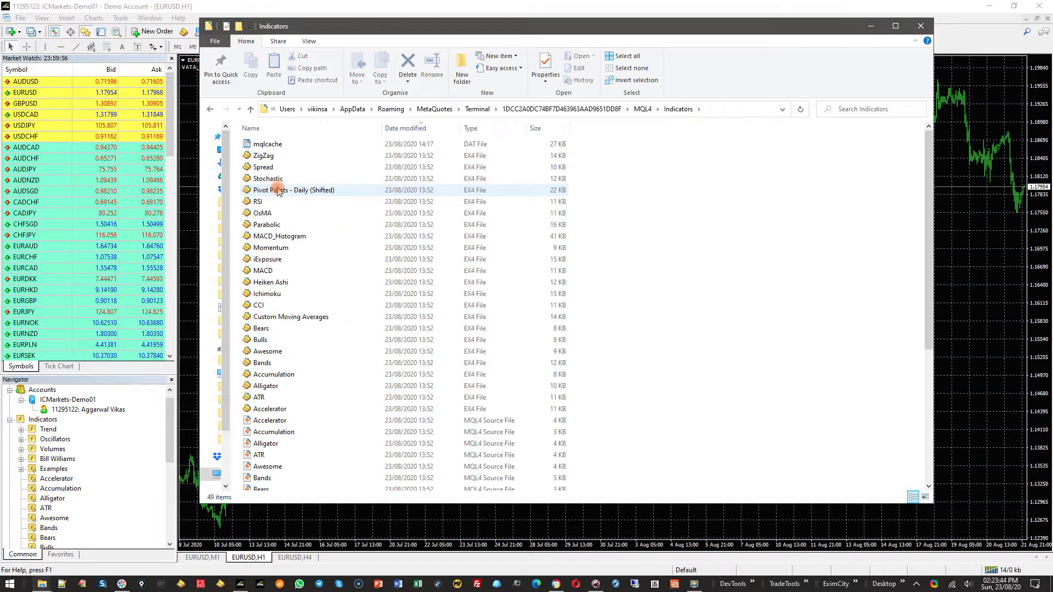
pyautogui.moveTo(42, 584)
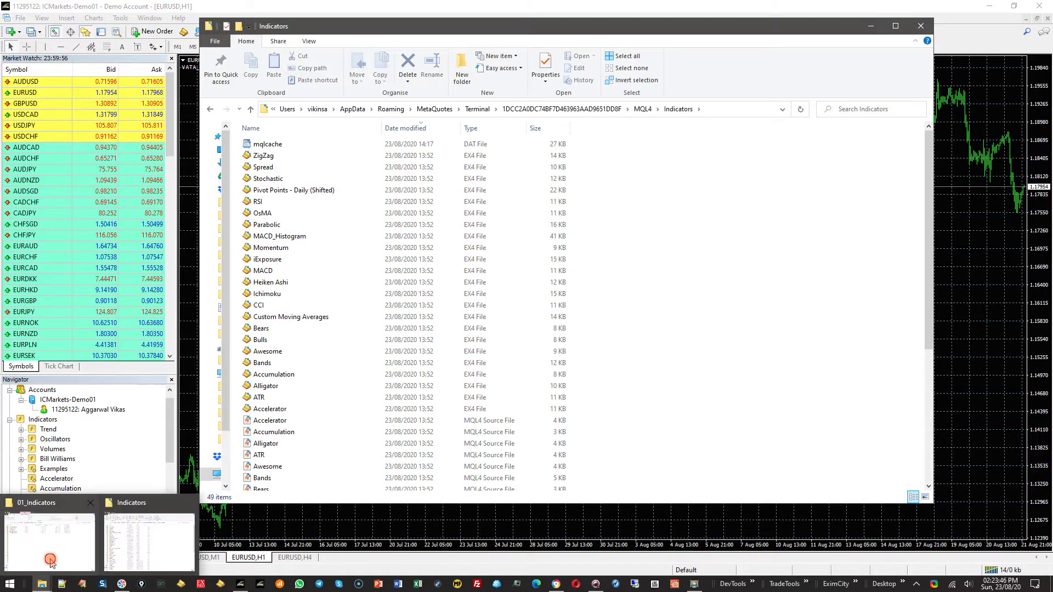
# - Copy all five 01_Indicators files into MQL4\Indicators and close that folder
pyautogui.click(50, 560)
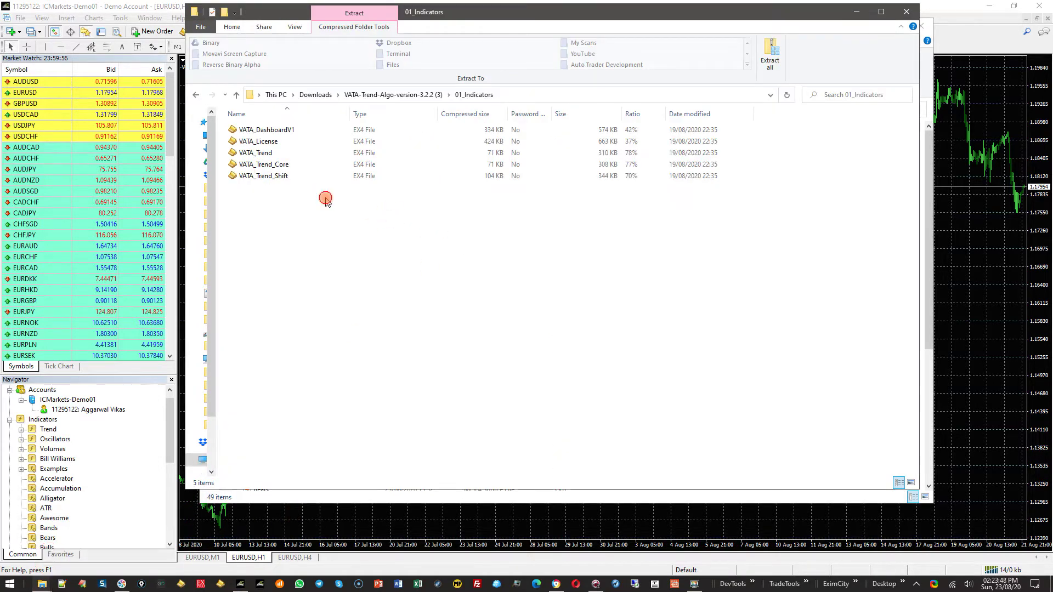
pyautogui.hotkey('ctrl', 'a')
pyautogui.rightClick(276, 164)
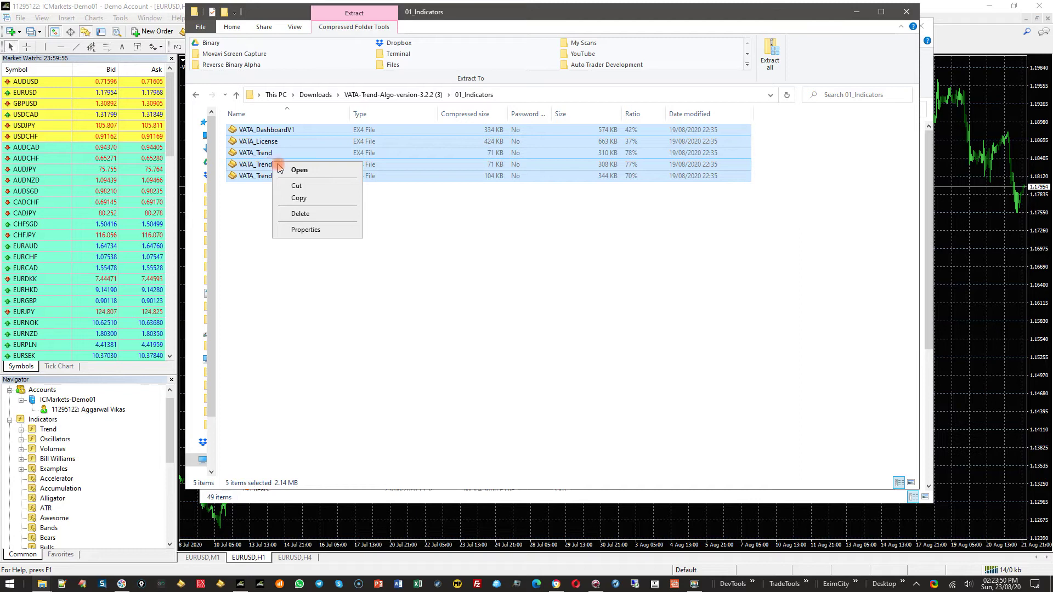
pyautogui.click(301, 197)
pyautogui.click(380, 497)
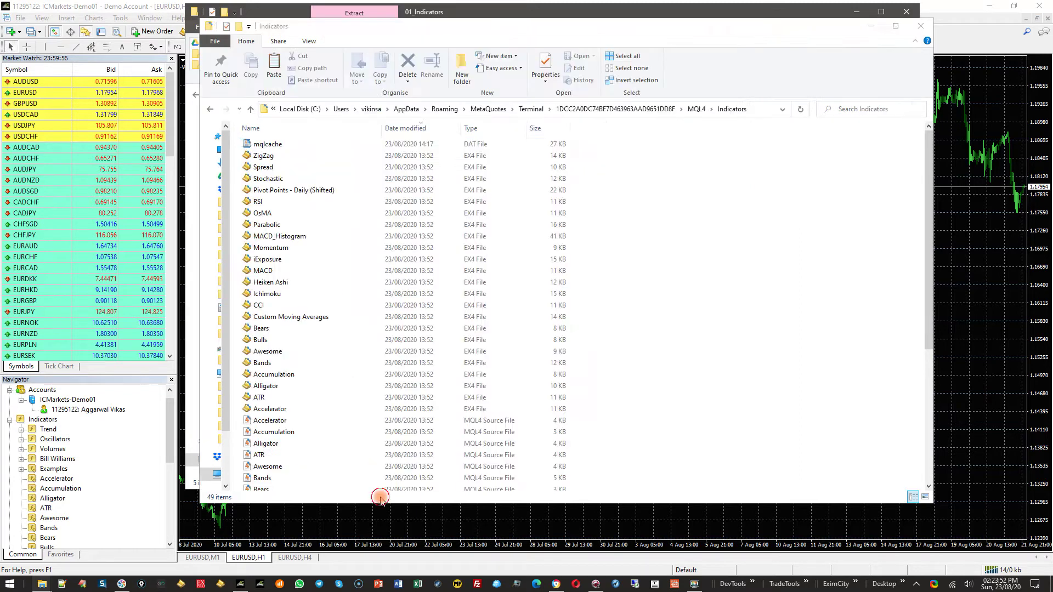
pyautogui.rightClick(679, 246)
pyautogui.click(717, 322)
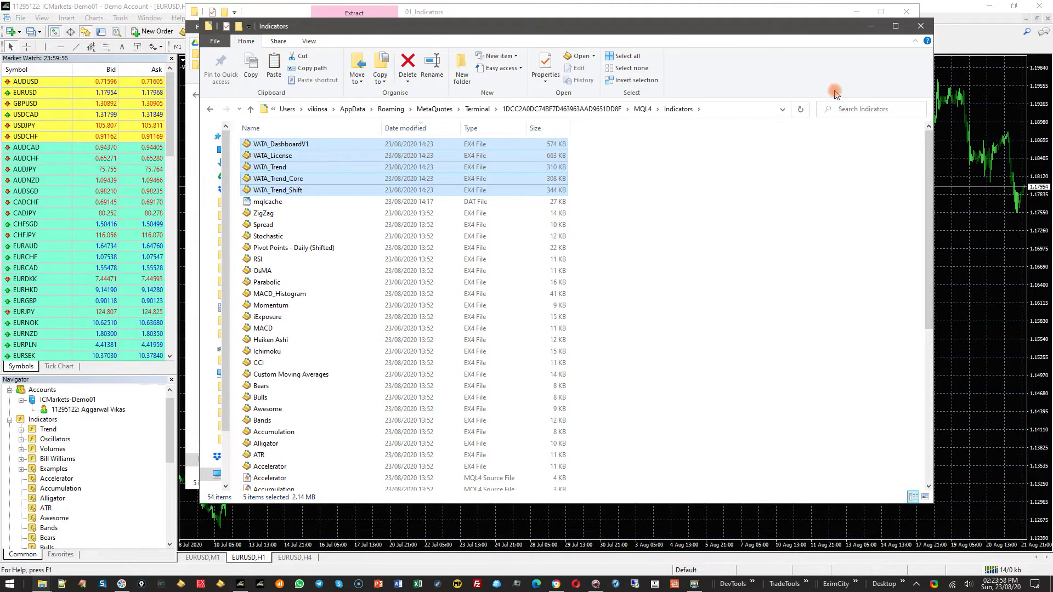
pyautogui.click(920, 25)
# - Close the archive window and hide the Market Watch and Navigator panels
pyautogui.click(906, 12)
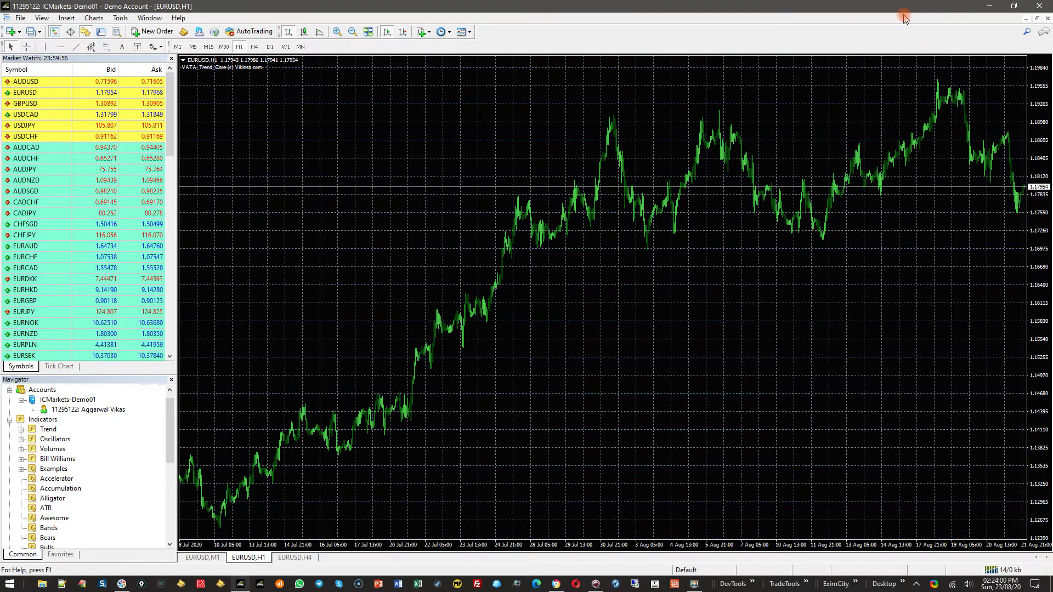
pyautogui.moveTo(131, 376); pyautogui.dragTo(137, 268)
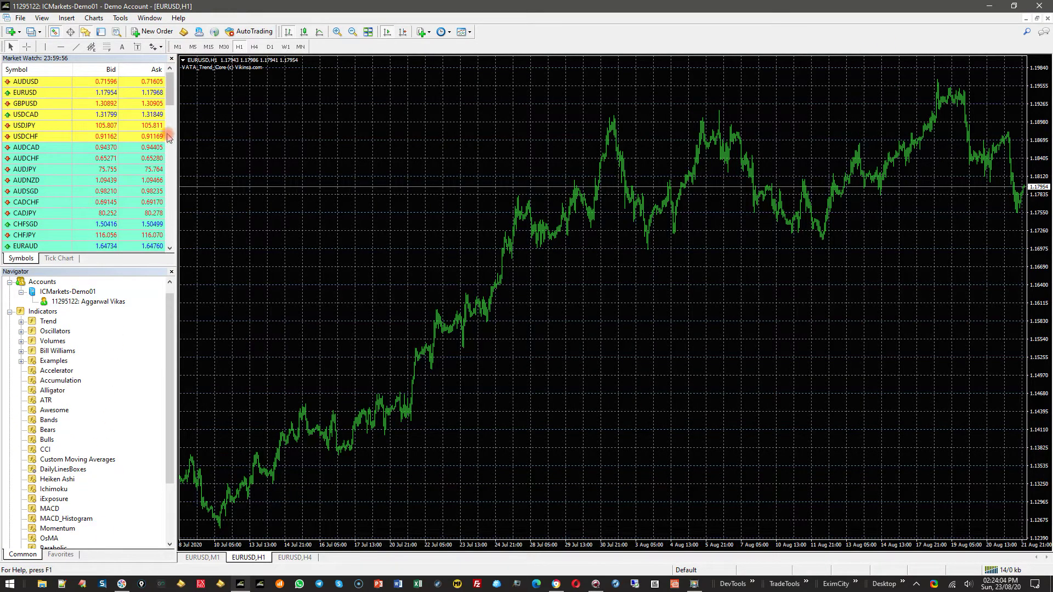
pyautogui.click(171, 58)
pyautogui.click(171, 57)
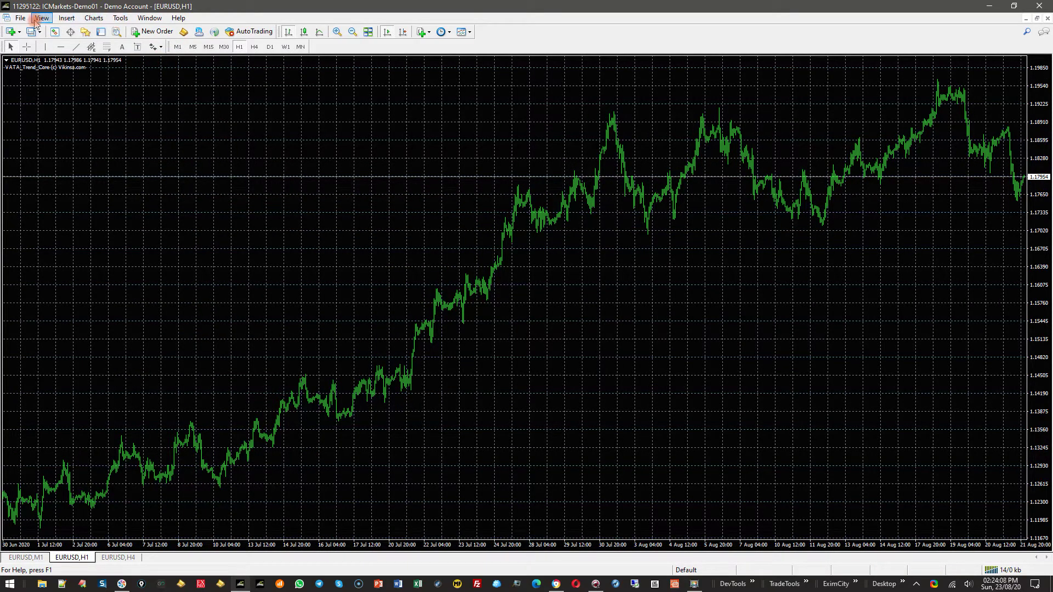
# - Show the Navigator again and refresh Indicators so the five VATA indicators appear
pyautogui.click(22, 20)
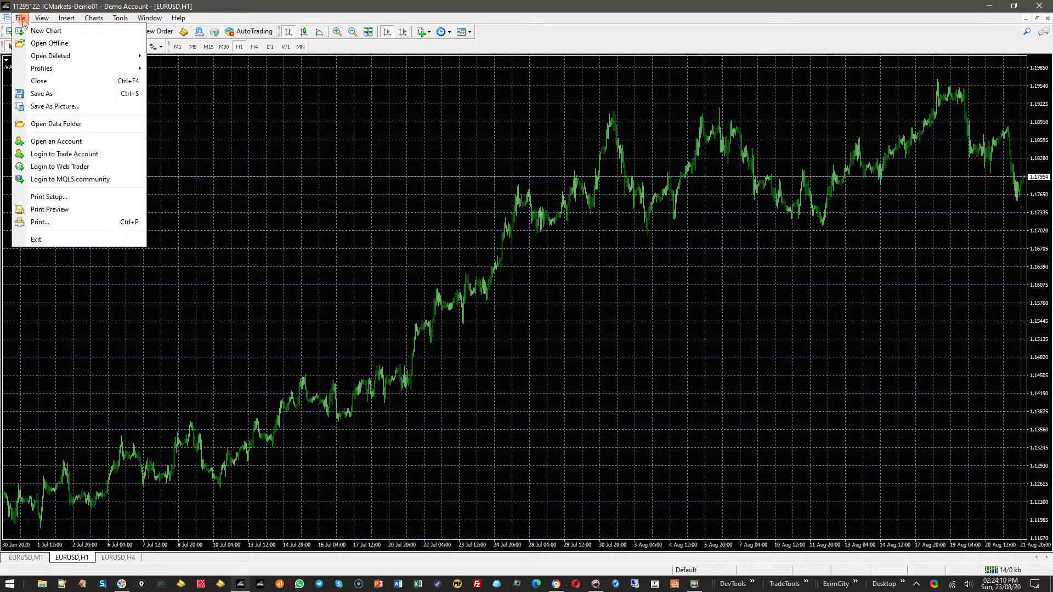
pyautogui.click(22, 19)
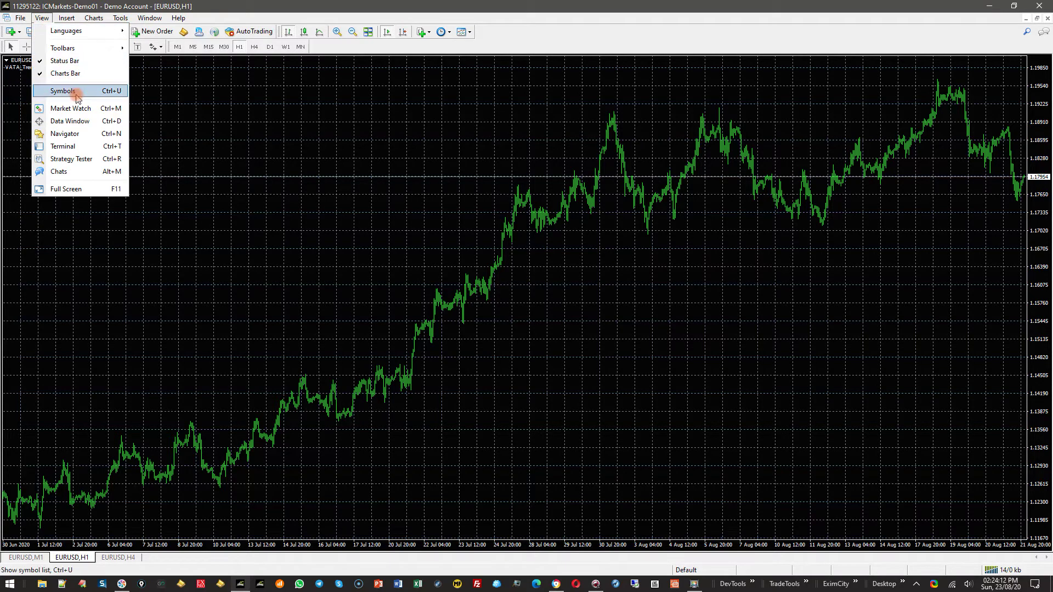
pyautogui.click(94, 134)
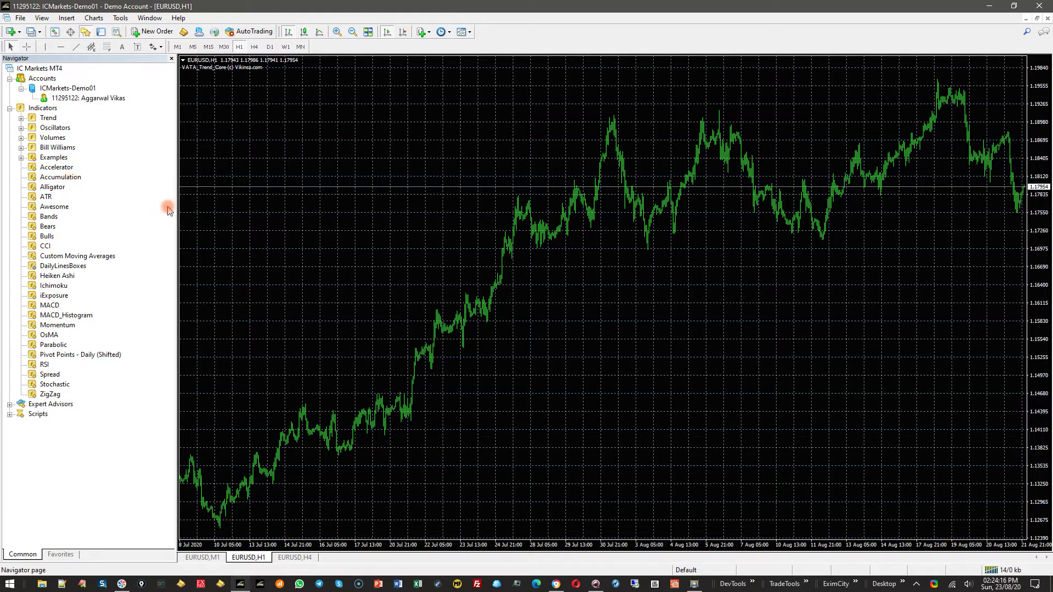
pyautogui.rightClick(53, 108)
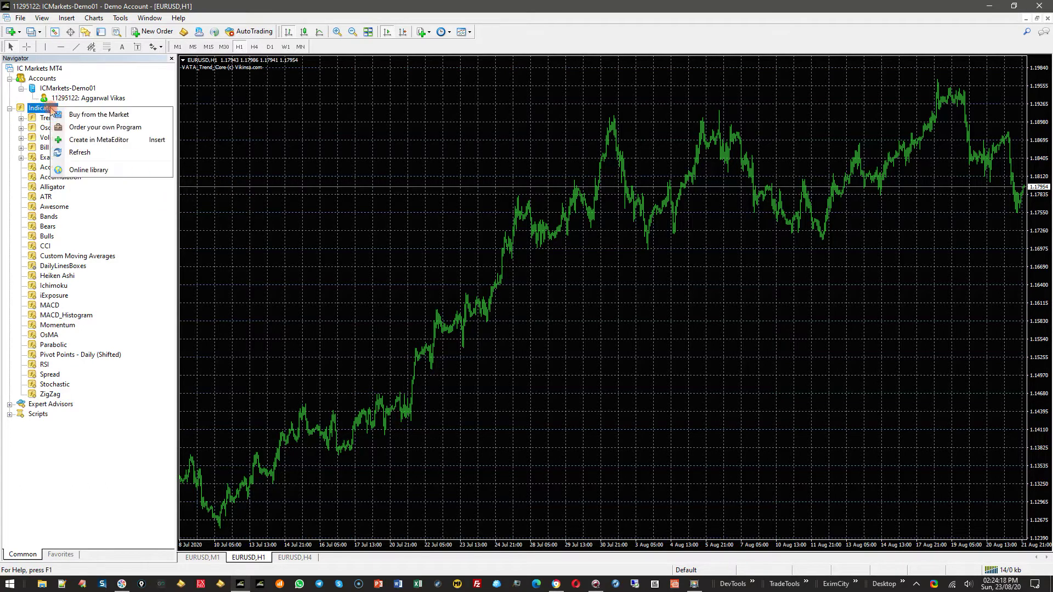
pyautogui.click(83, 153)
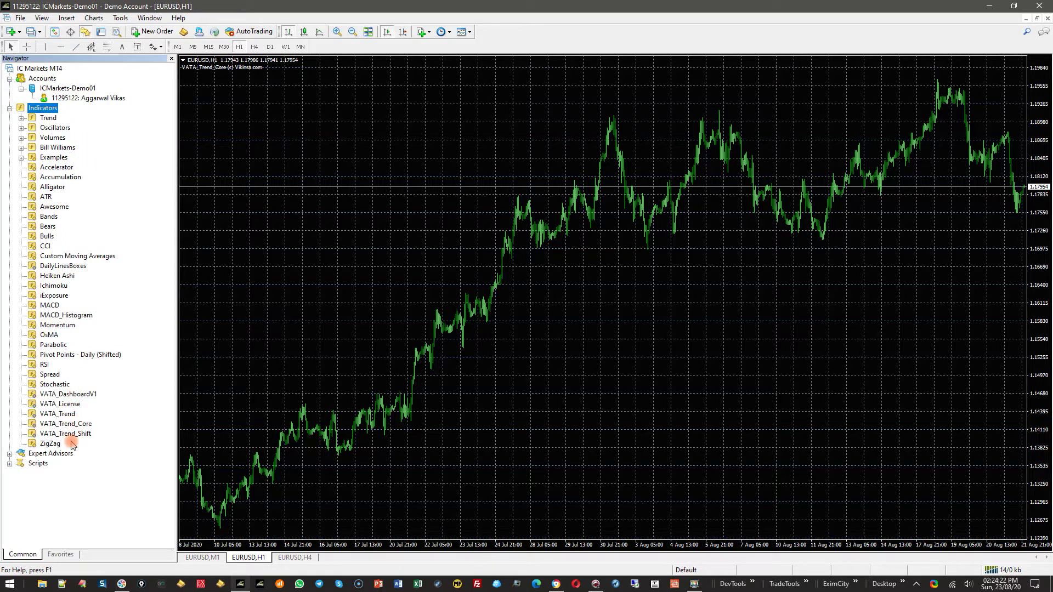
pyautogui.click(357, 348)
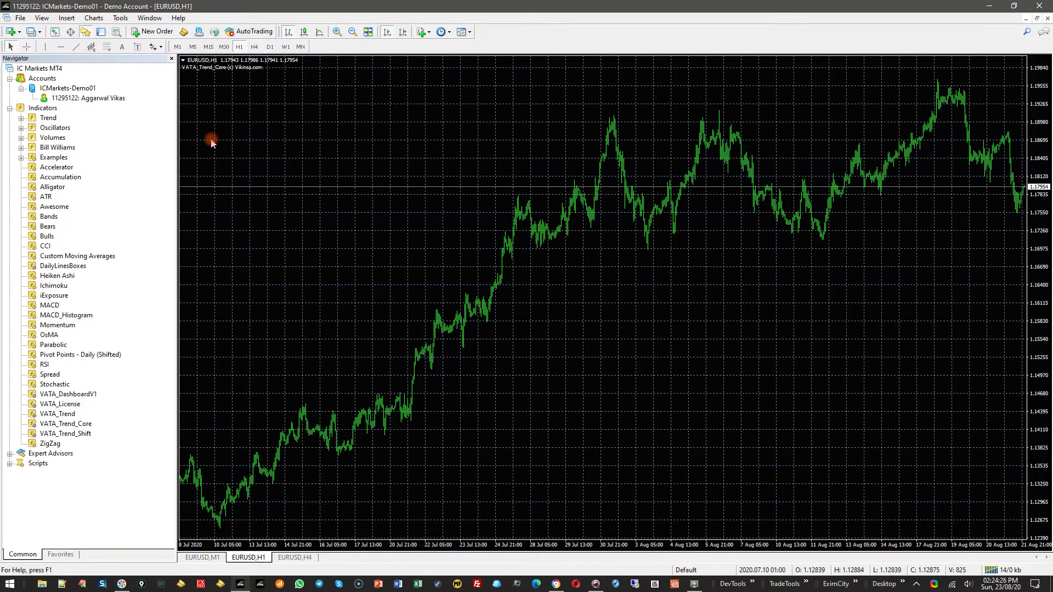
# - Show the Market Watch panel and enlarge it to list more pairs
pyautogui.click(43, 18)
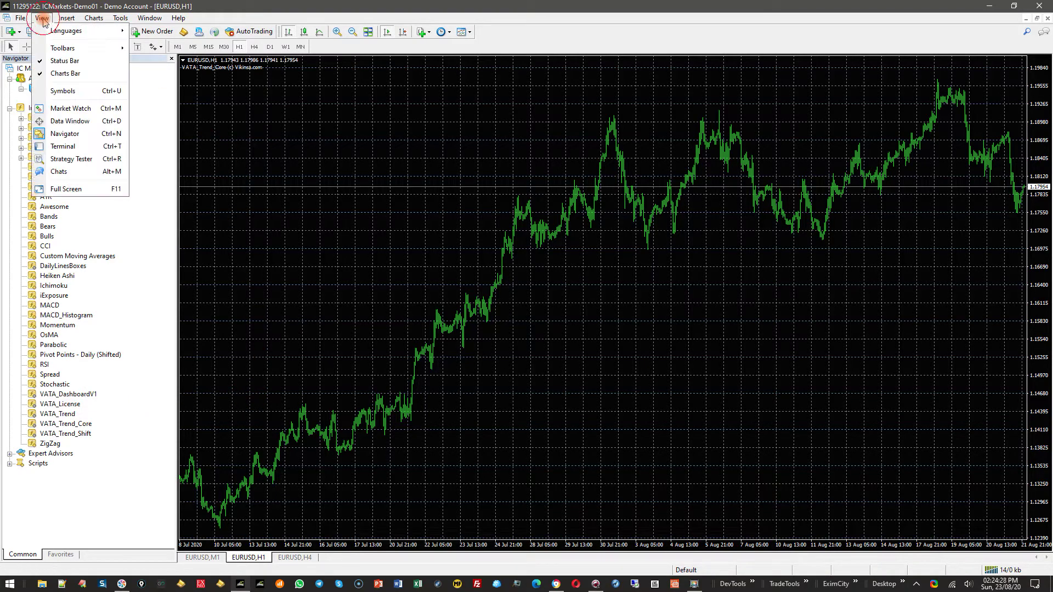
pyautogui.click(86, 110)
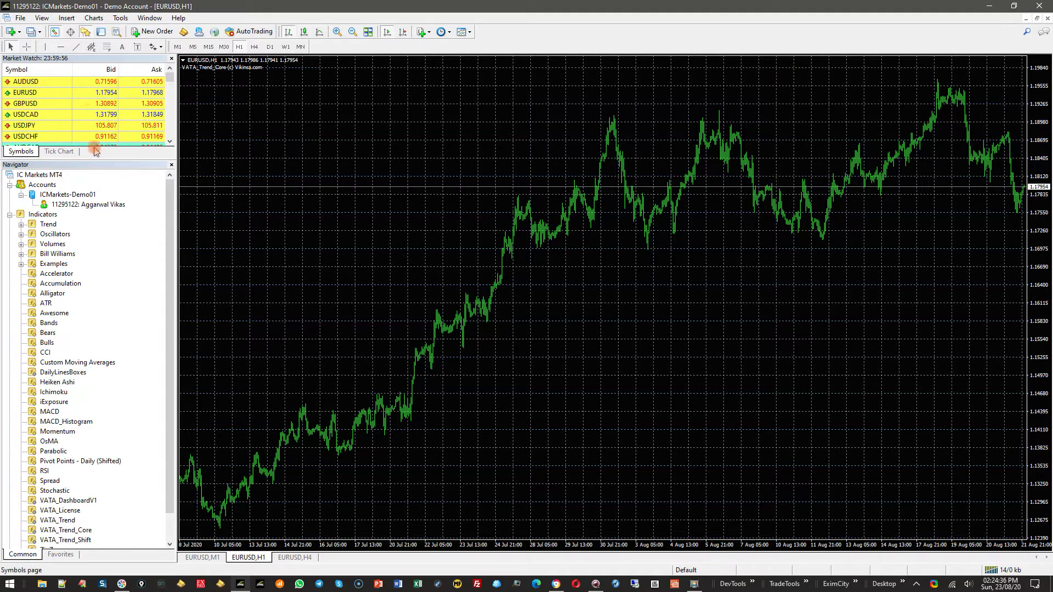
pyautogui.moveTo(94, 159); pyautogui.dragTo(82, 456)
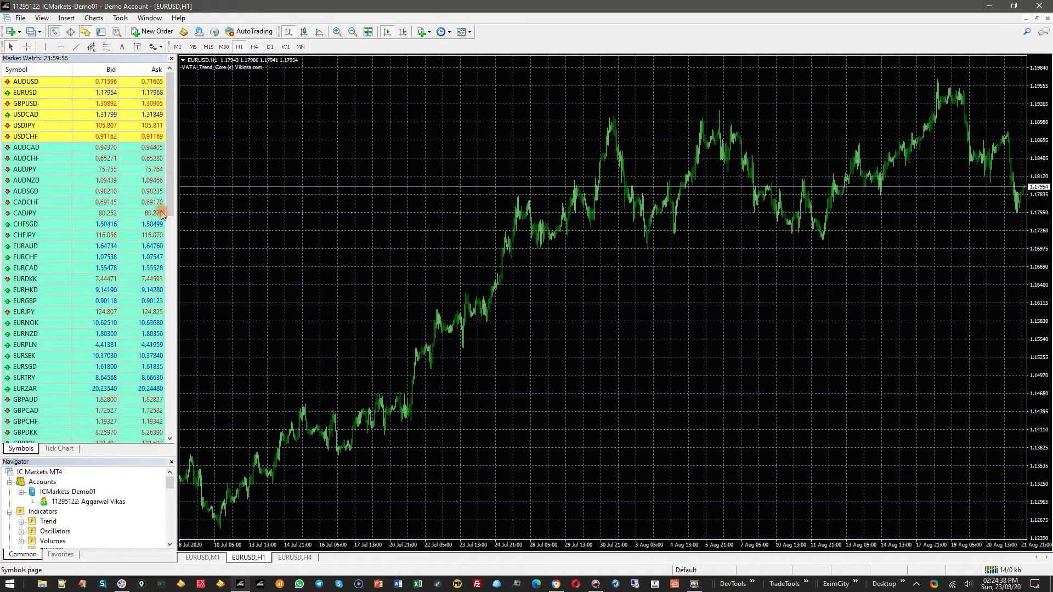
pyautogui.moveTo(169, 165)
pyautogui.mouseDown()
pyautogui.moveTo(169, 236)
pyautogui.moveTo(172, 138)
pyautogui.mouseUp()
pyautogui.moveTo(167, 164)
pyautogui.mouseDown()
pyautogui.moveTo(174, 272)
pyautogui.moveTo(183, 137)
pyautogui.mouseUp()
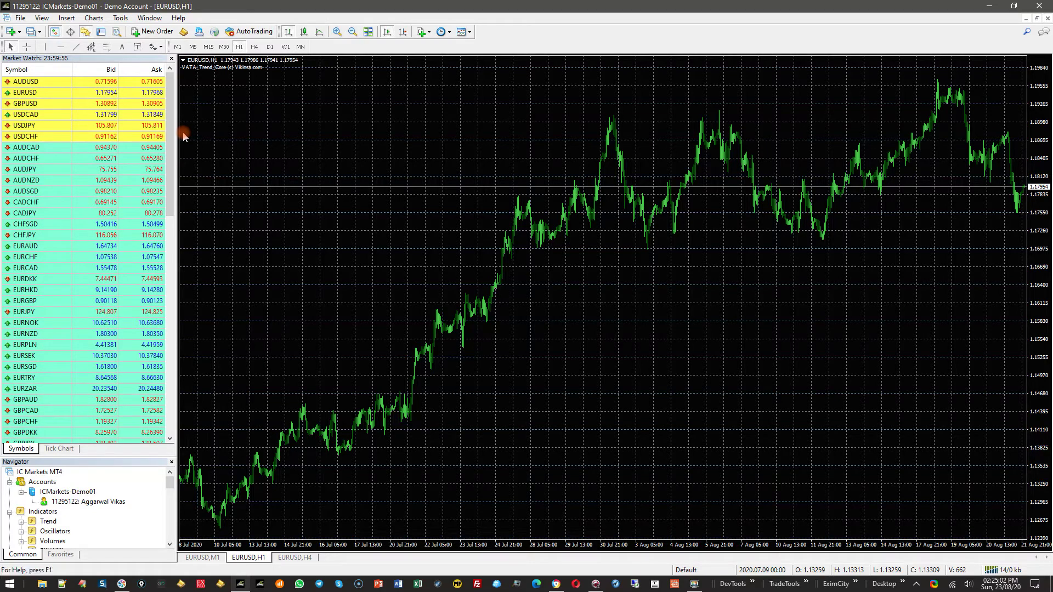
# - Open a new EURUSD chart window from Market Watch and shrink the panel
pyautogui.click(37, 95)
pyautogui.rightClick(37, 94)
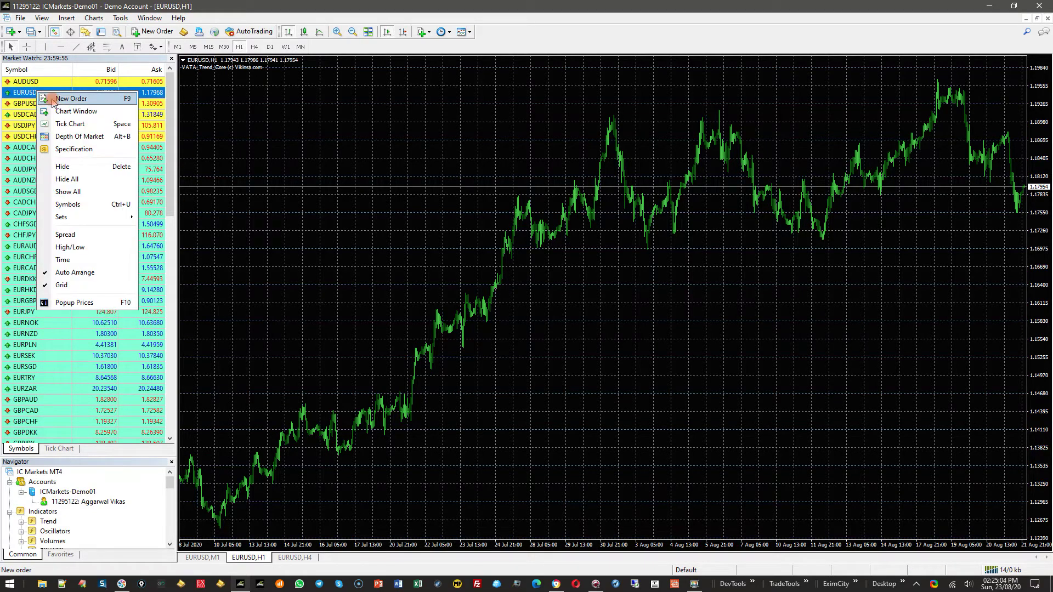
pyautogui.click(71, 113)
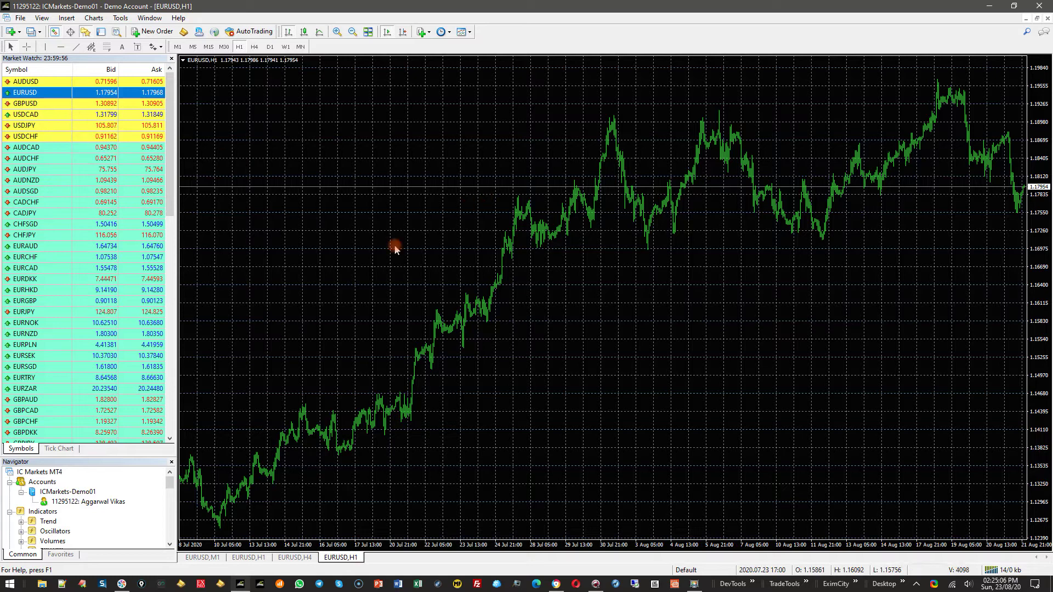
pyautogui.moveTo(99, 456); pyautogui.dragTo(102, 263)
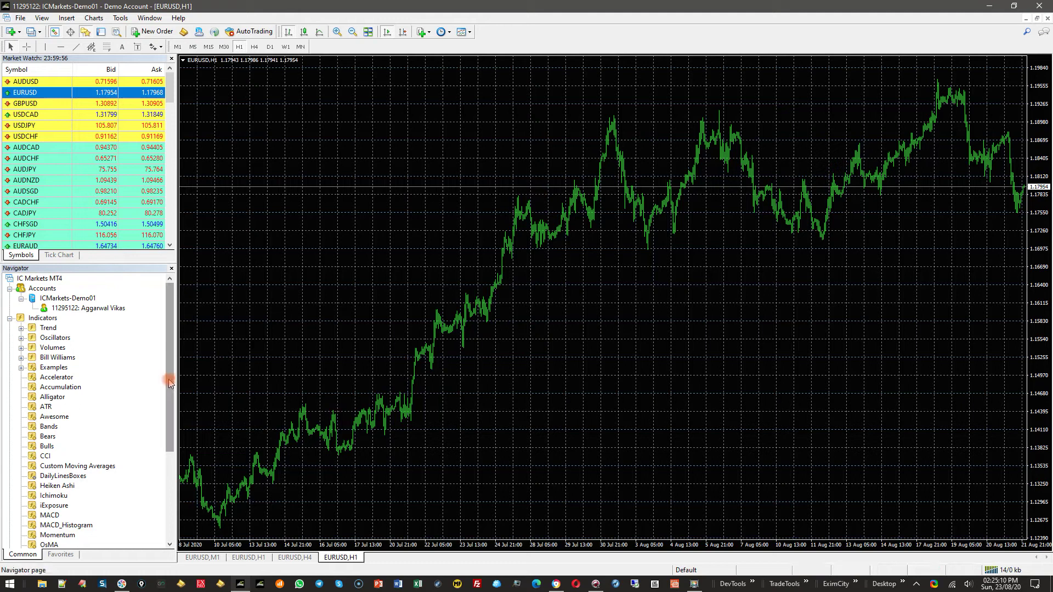
# - Attach VATA_License to the new EURUSD chart and review its email and username inputs
pyautogui.moveTo(169, 378); pyautogui.dragTo(170, 468)
pyautogui.moveTo(69, 477)
pyautogui.mouseDown()
pyautogui.moveTo(91, 481)
pyautogui.moveTo(341, 291)
pyautogui.mouseUp()
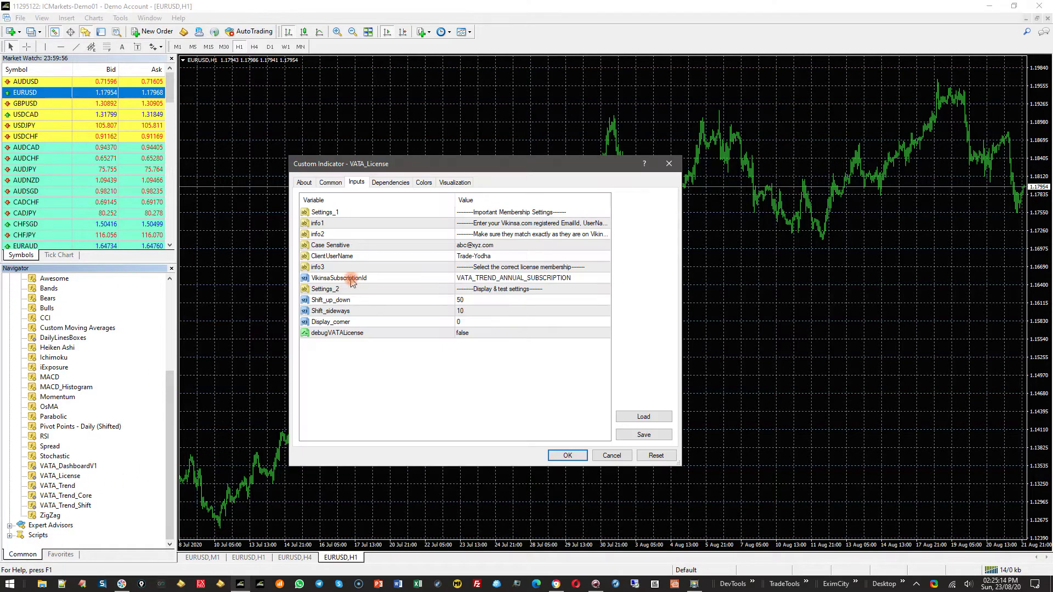
pyautogui.doubleClick(516, 246)
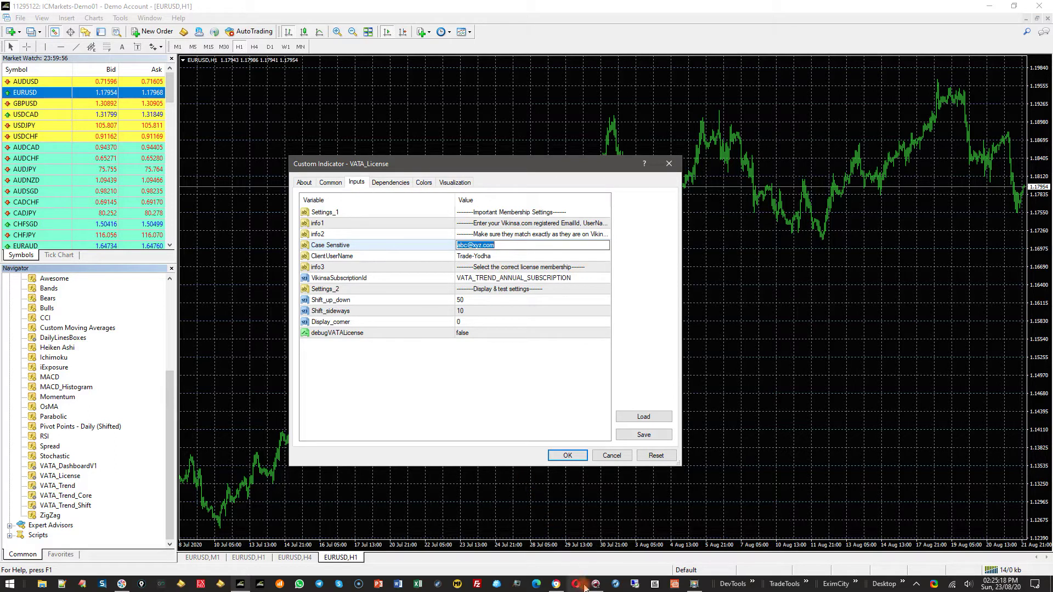
pyautogui.click(504, 257)
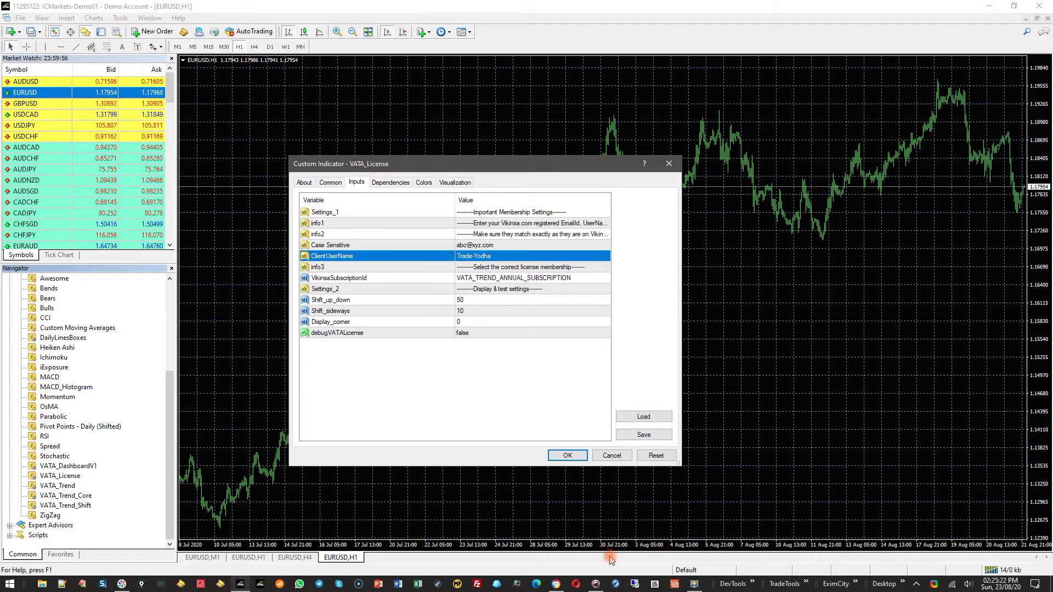
pyautogui.click(555, 585)
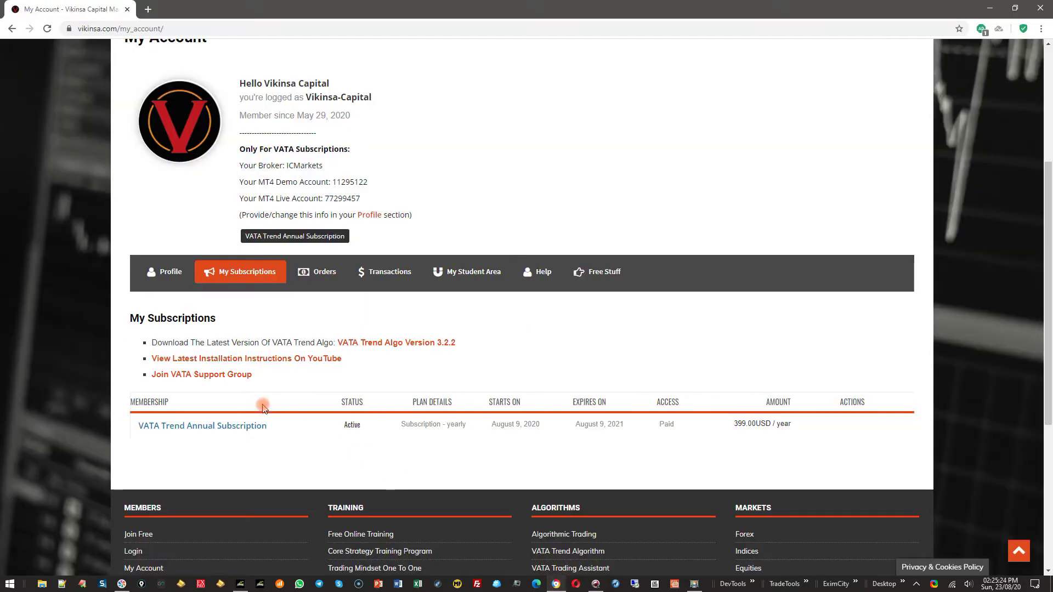
# - Copy the registered email from the Vikinsa profile into VATA_License's Case Sensitive input
pyautogui.click(156, 275)
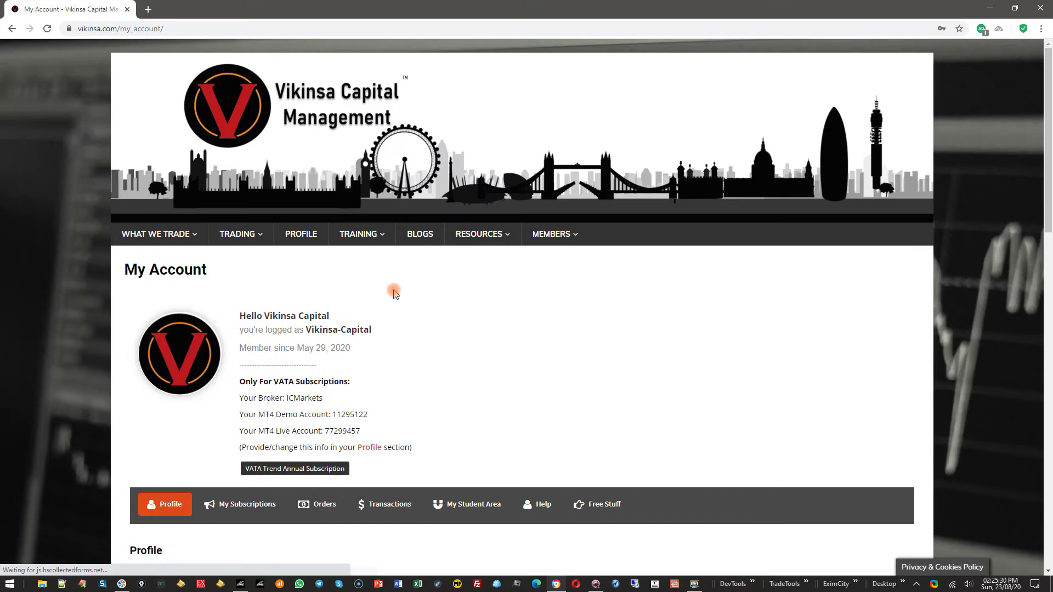
pyautogui.scroll(-6, 393, 293)
pyautogui.moveTo(244, 253); pyautogui.dragTo(155, 253)
pyautogui.hotkey('ctrl', 'c')
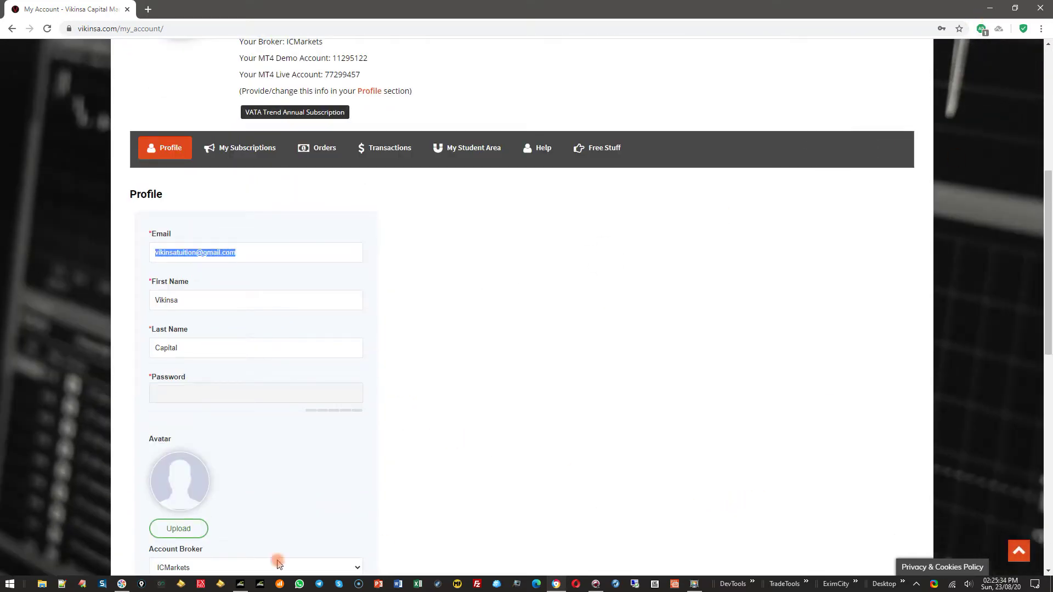
pyautogui.click(240, 584)
pyautogui.click(518, 248)
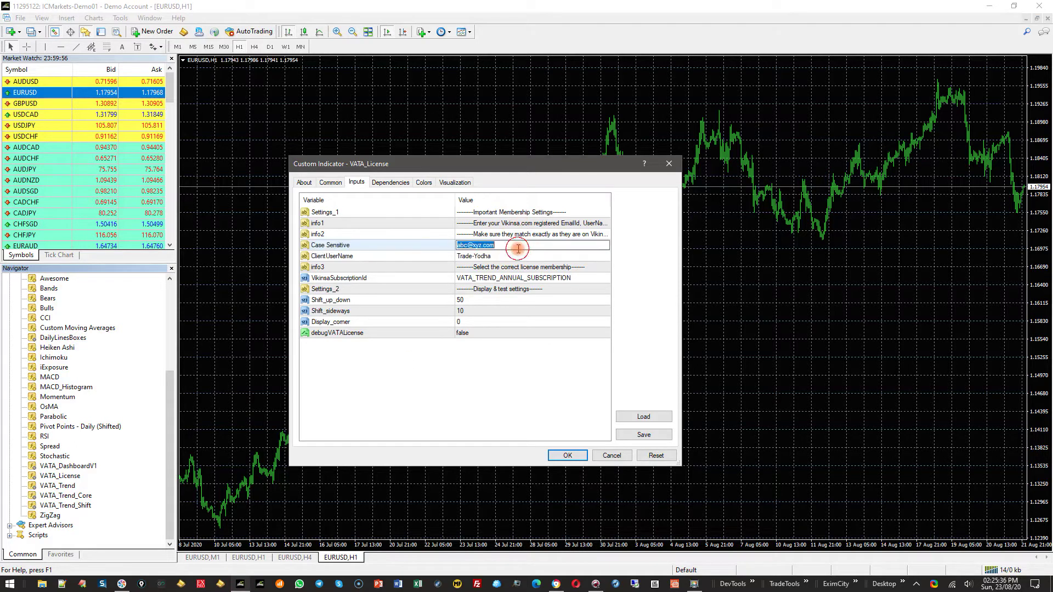
pyautogui.hotkey('ctrl', 'v')
pyautogui.click(546, 390)
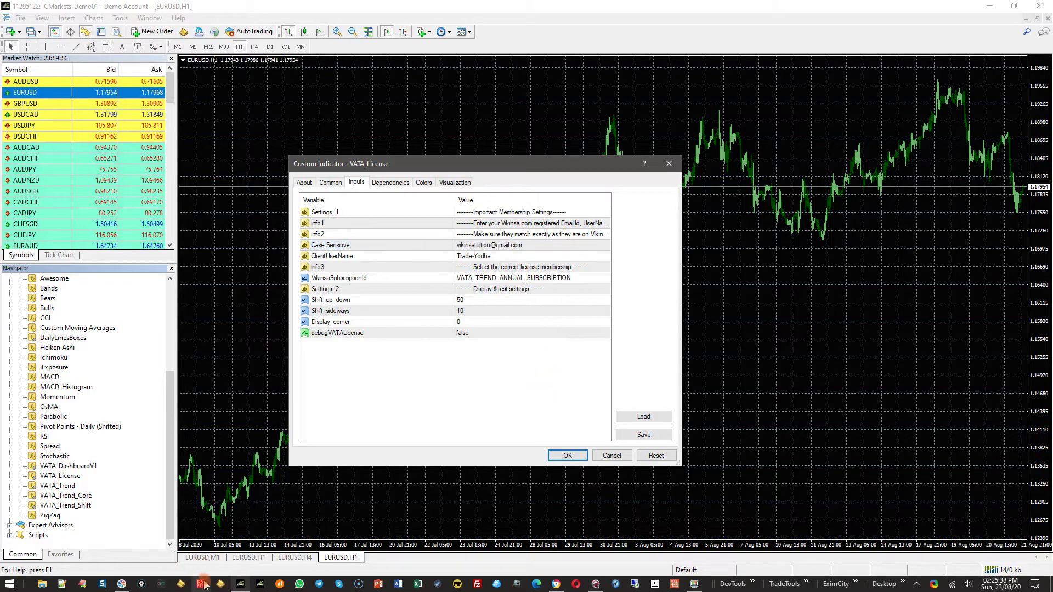
# - Copy the logged-in account username into VATA_License's ClientUserName input
pyautogui.click(554, 586)
pyautogui.moveTo(155, 254); pyautogui.dragTo(348, 254)
pyautogui.click(521, 233)
pyautogui.scroll(2, 548, 351)
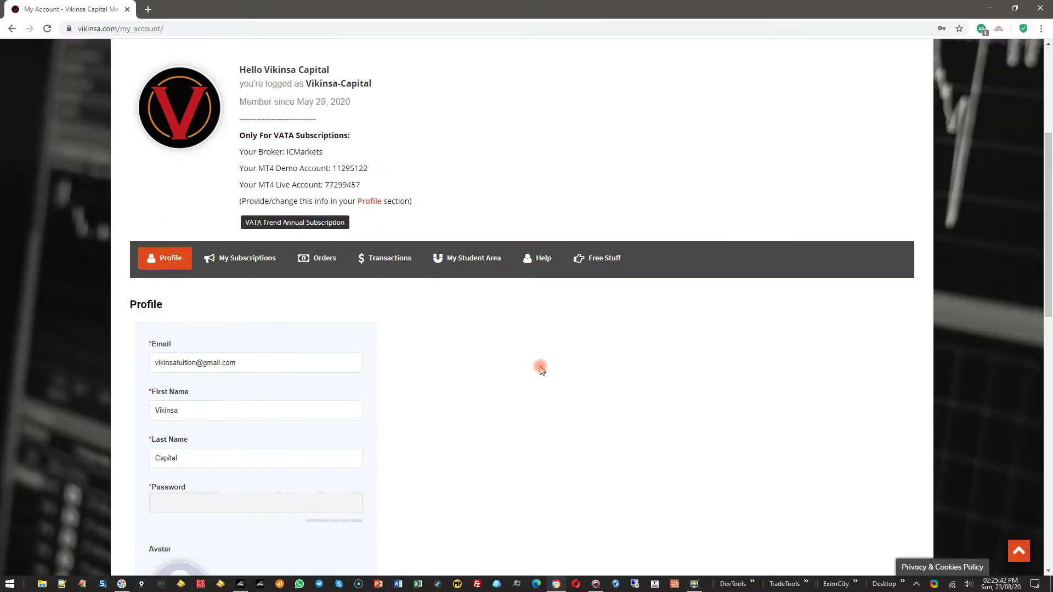
pyautogui.moveTo(303, 84); pyautogui.dragTo(386, 83)
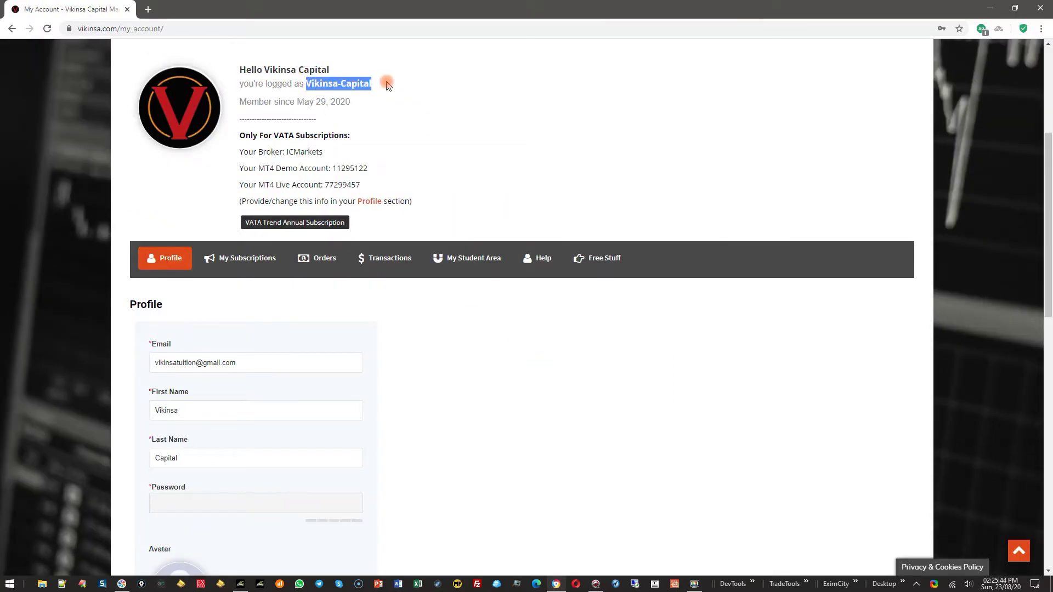
pyautogui.click(241, 583)
pyautogui.doubleClick(507, 258)
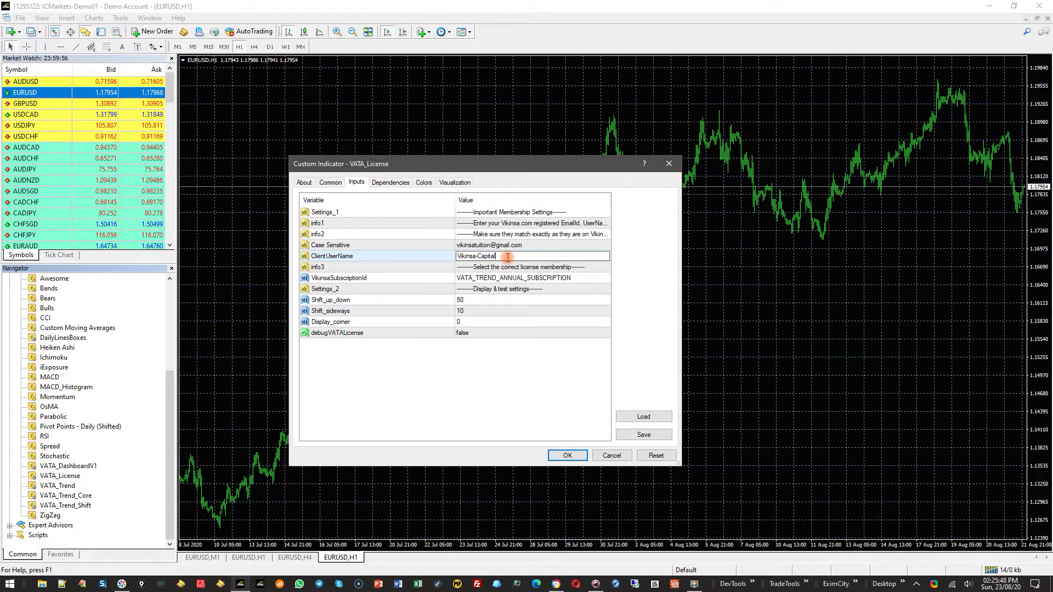
pyautogui.click(533, 375)
pyautogui.moveTo(555, 584)
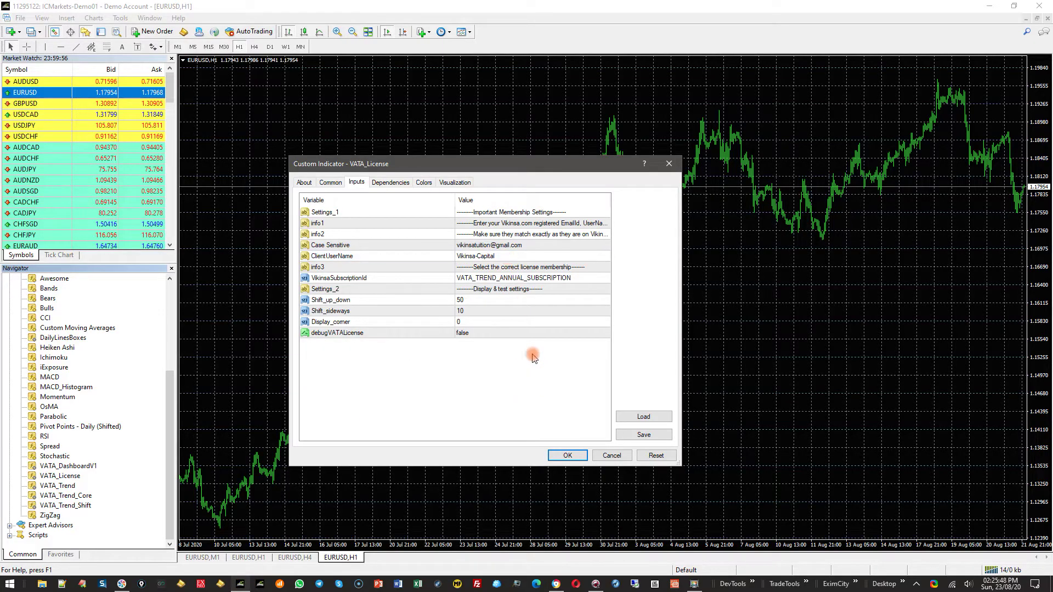
pyautogui.click(554, 585)
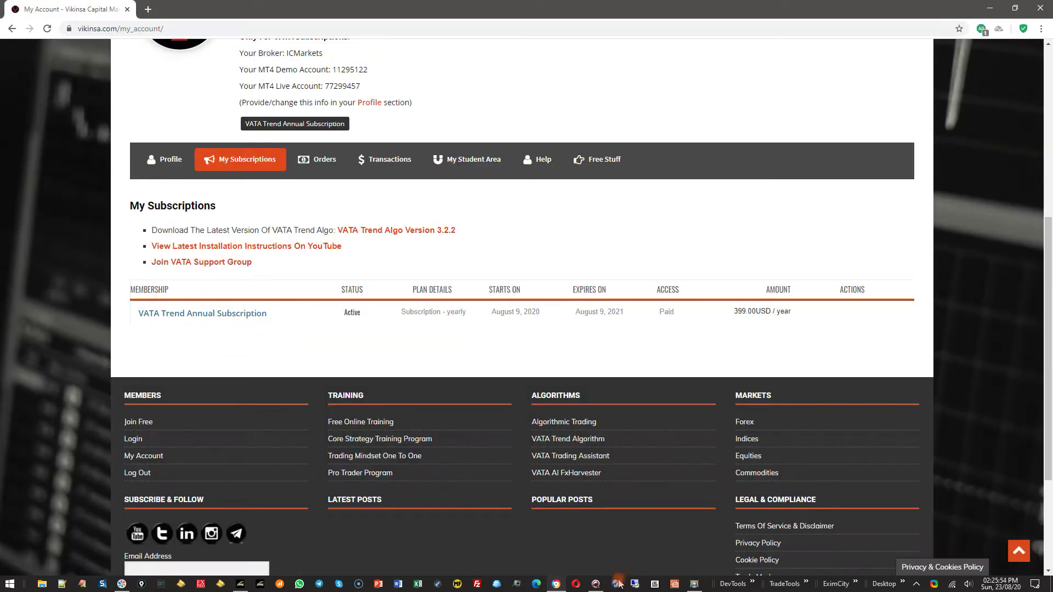
pyautogui.click(240, 584)
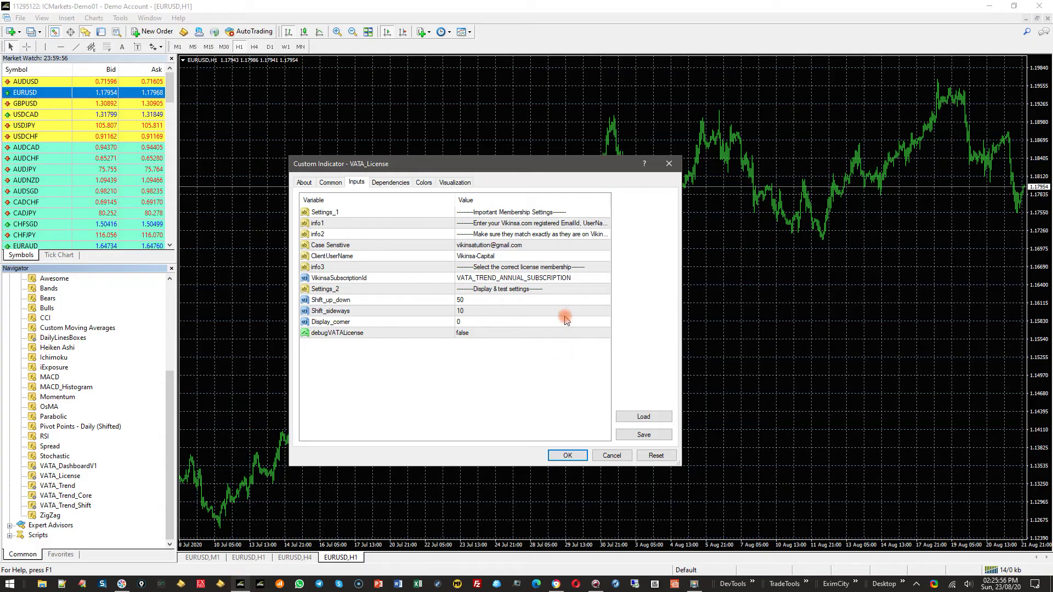
# - Keep VikinsaSubscriptionId set to VATA_TREND_ANNUAL_SUBSCRIPTION, then return to the Vikinsa subscriptions page
pyautogui.click(554, 282)
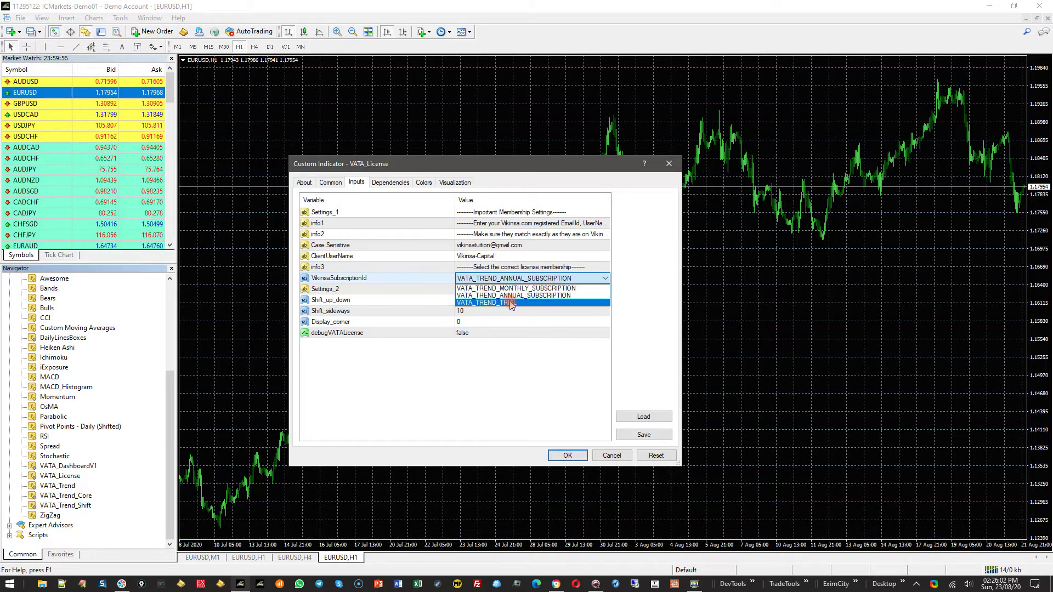
pyautogui.click(598, 466)
pyautogui.click(539, 388)
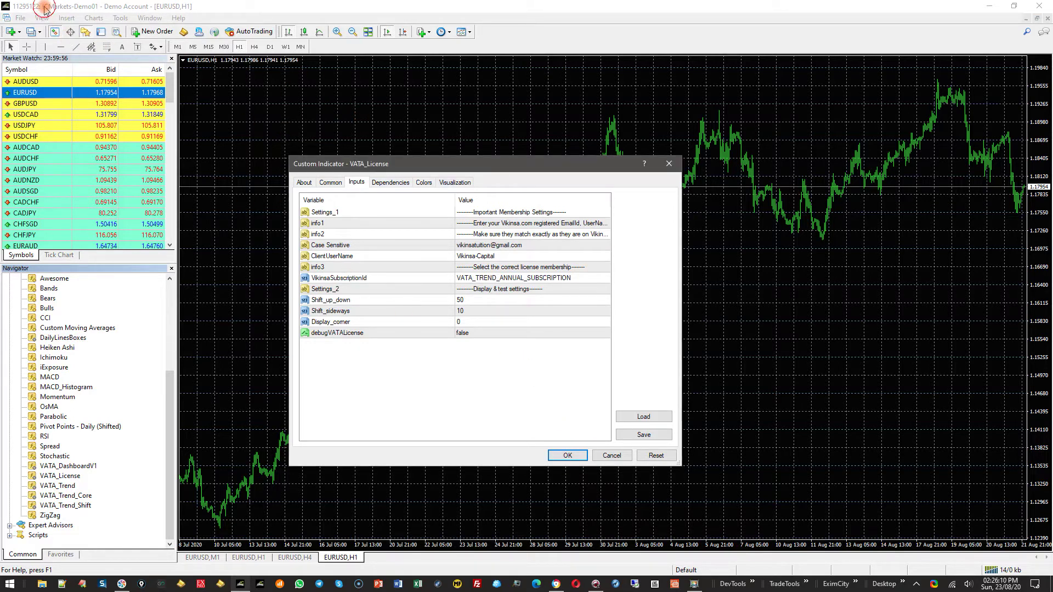
pyautogui.click(15, 12)
pyautogui.click(168, 45)
pyautogui.click(555, 583)
# - Open the account's Profile details and check the registered MT4 demo account number
pyautogui.scroll(3, 411, 211)
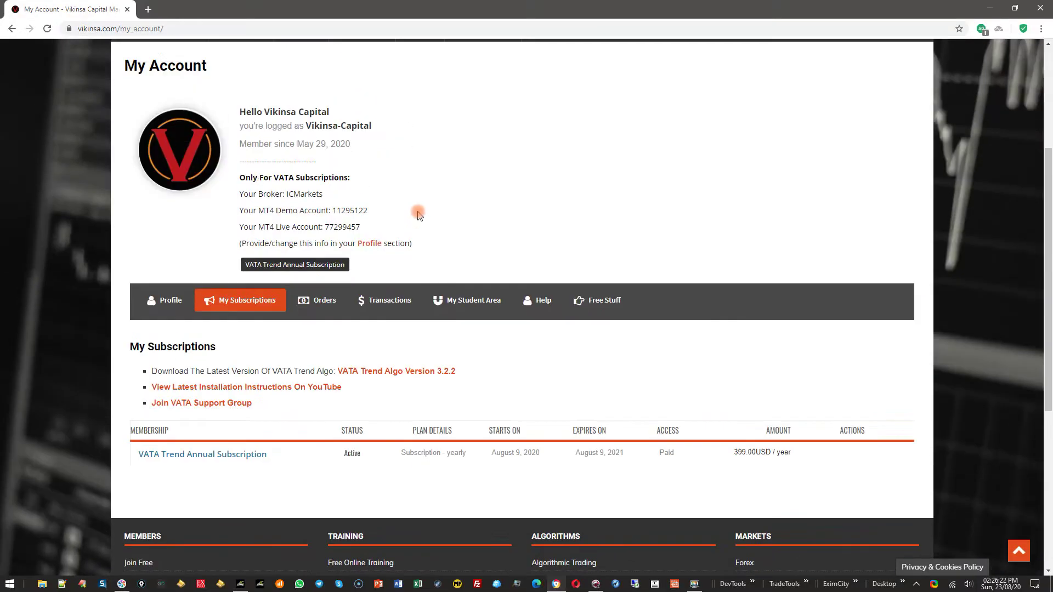
pyautogui.click(167, 301)
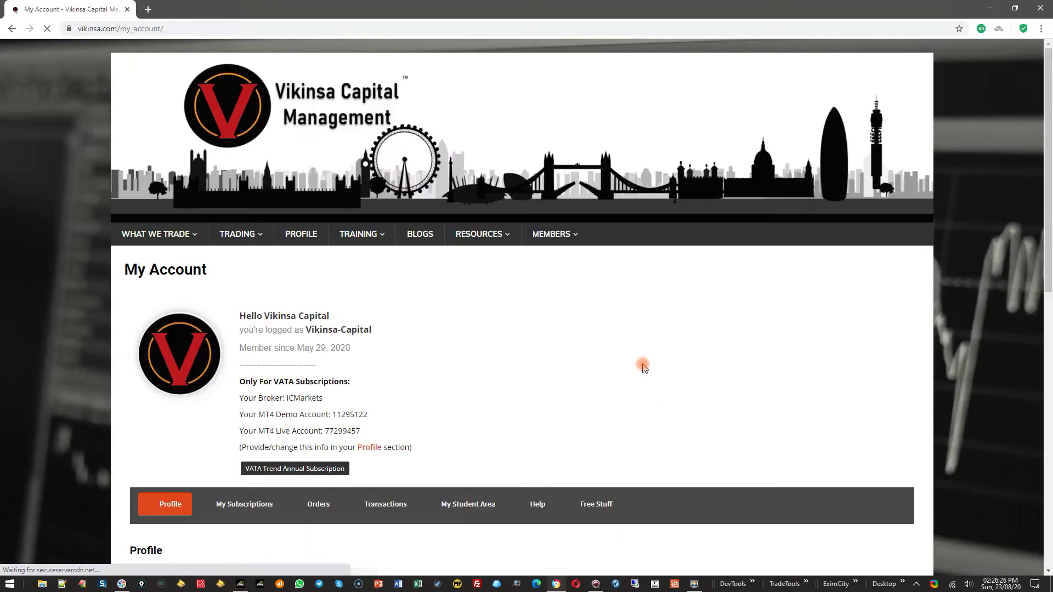
pyautogui.scroll(-10, 636, 359)
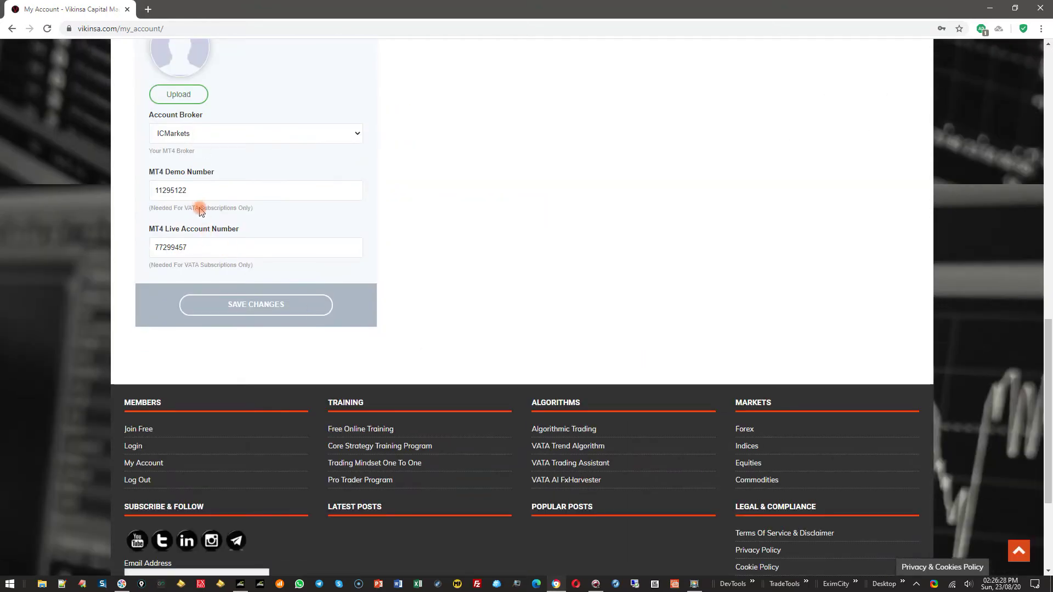
pyautogui.doubleClick(199, 187)
pyautogui.click(601, 288)
# - Cross-check the profile's MT4 demo and live account numbers against the VATA_License inputs in MetaTrader
pyautogui.click(240, 583)
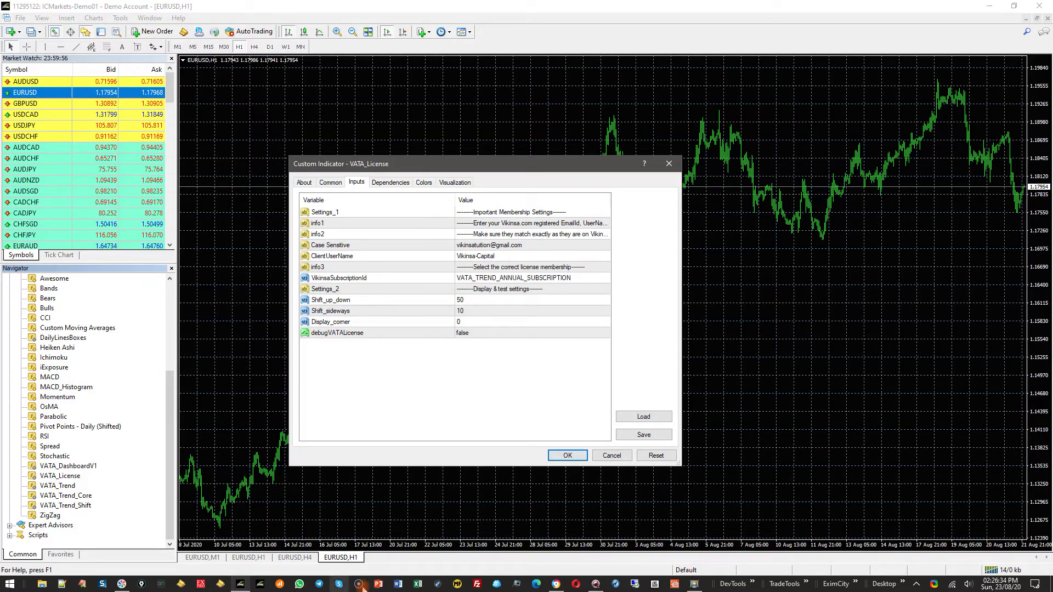
pyautogui.click(556, 584)
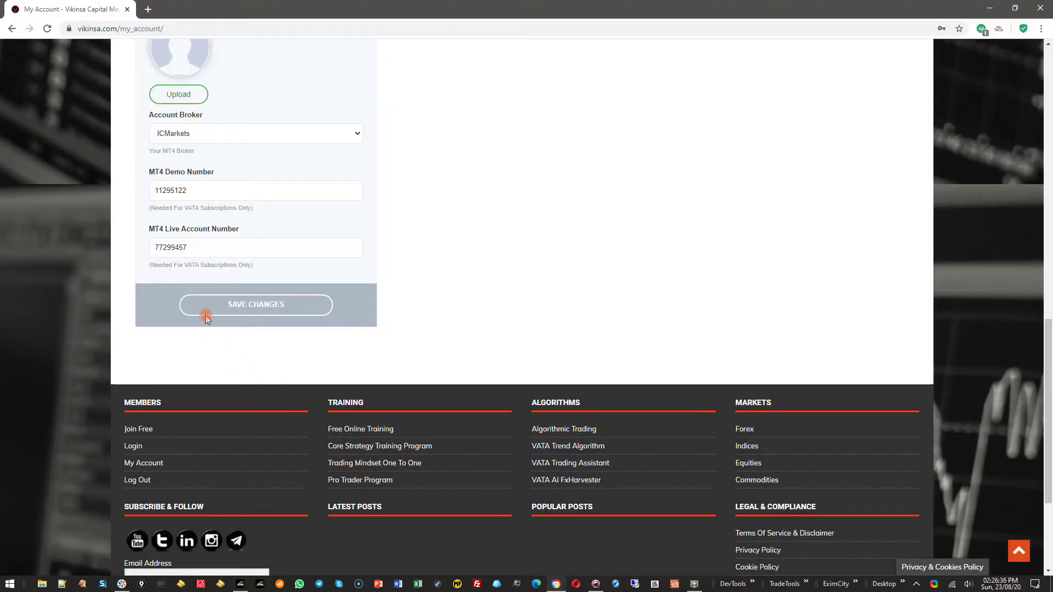
pyautogui.doubleClick(197, 187)
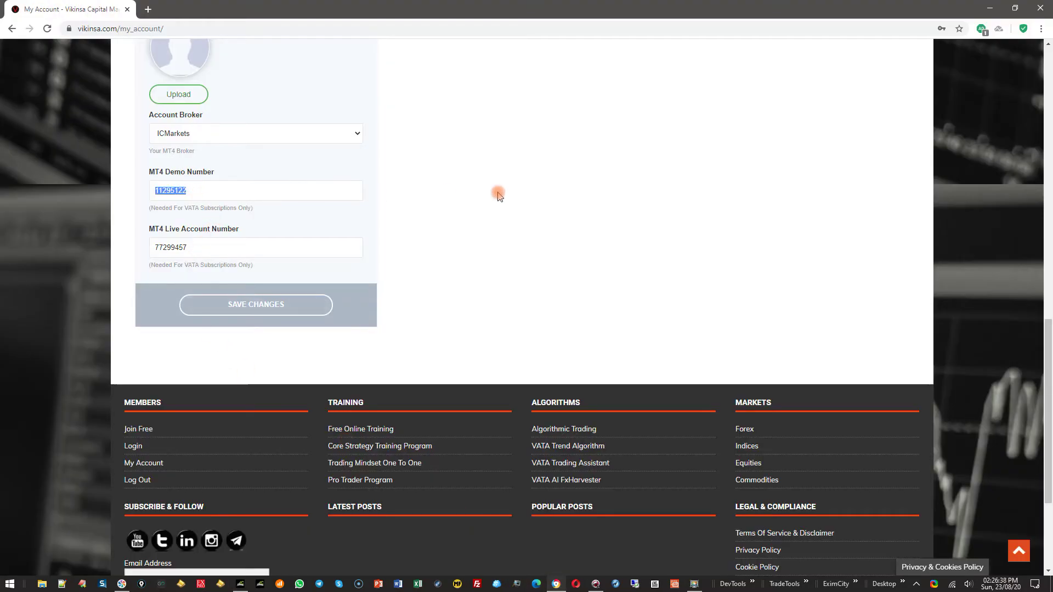
pyautogui.click(274, 250)
pyautogui.doubleClick(248, 252)
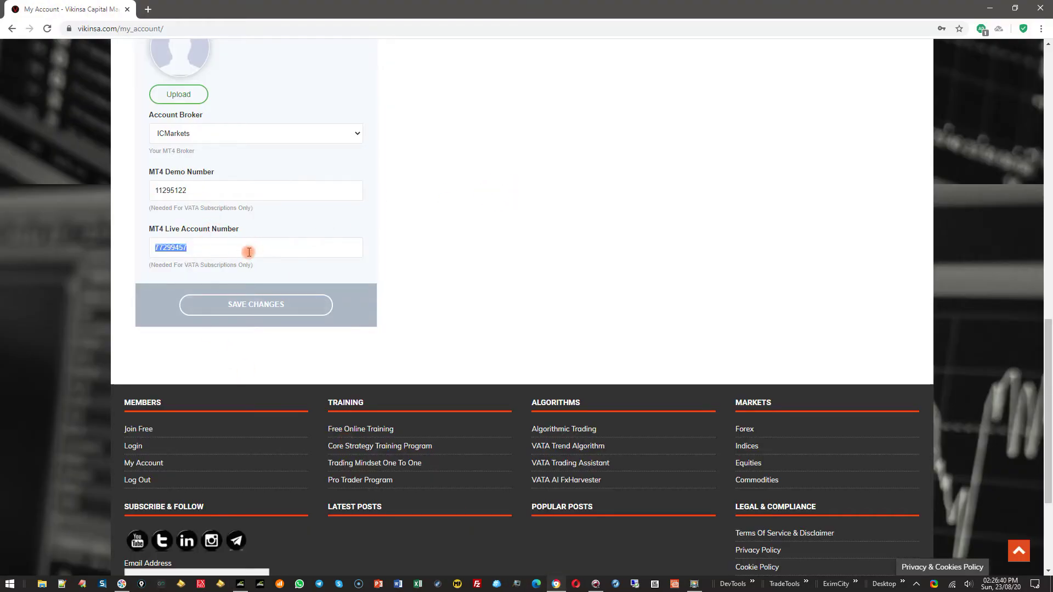
pyautogui.click(221, 247)
pyautogui.scroll(1, 496, 308)
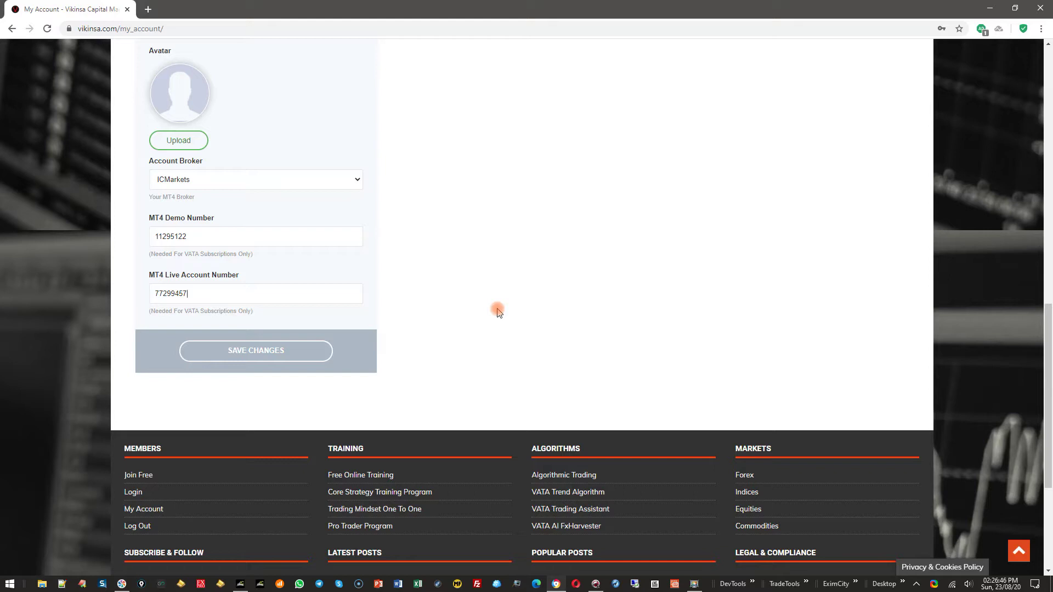
pyautogui.scroll(1, 497, 312)
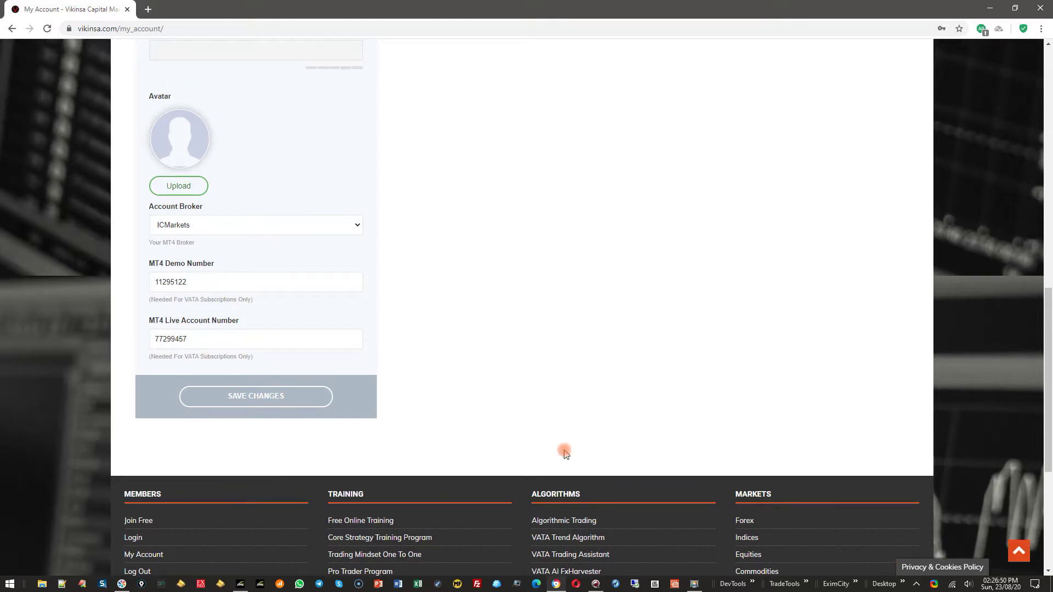
pyautogui.click(256, 338)
pyautogui.moveTo(192, 282); pyautogui.dragTo(136, 282)
pyautogui.click(526, 281)
pyautogui.click(240, 583)
# - Dismiss the VATA_License settings and show the Terminal panel under the EURUSD chart
pyautogui.click(568, 456)
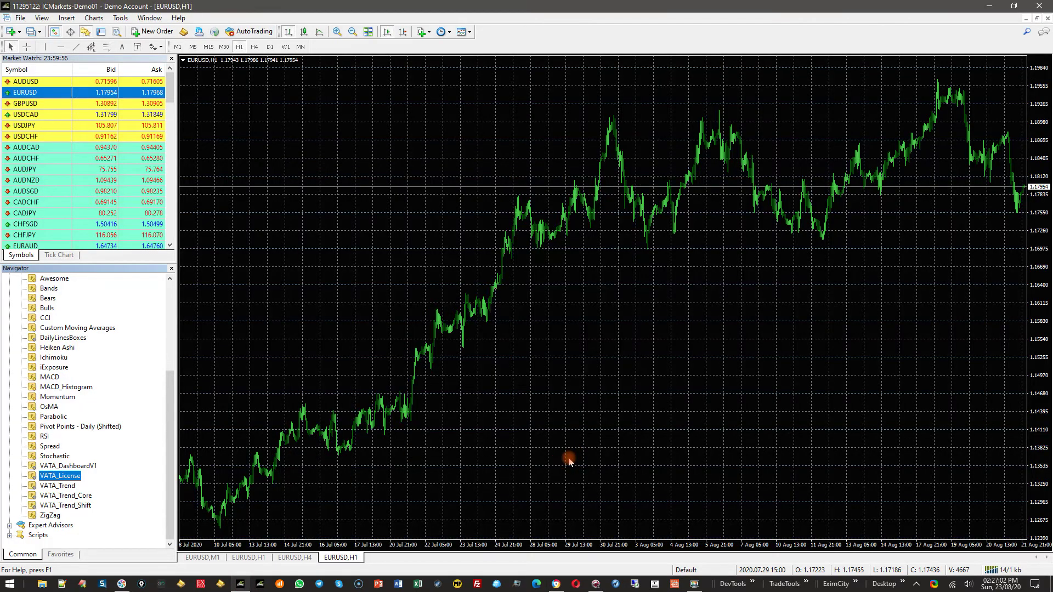
pyautogui.click(346, 220)
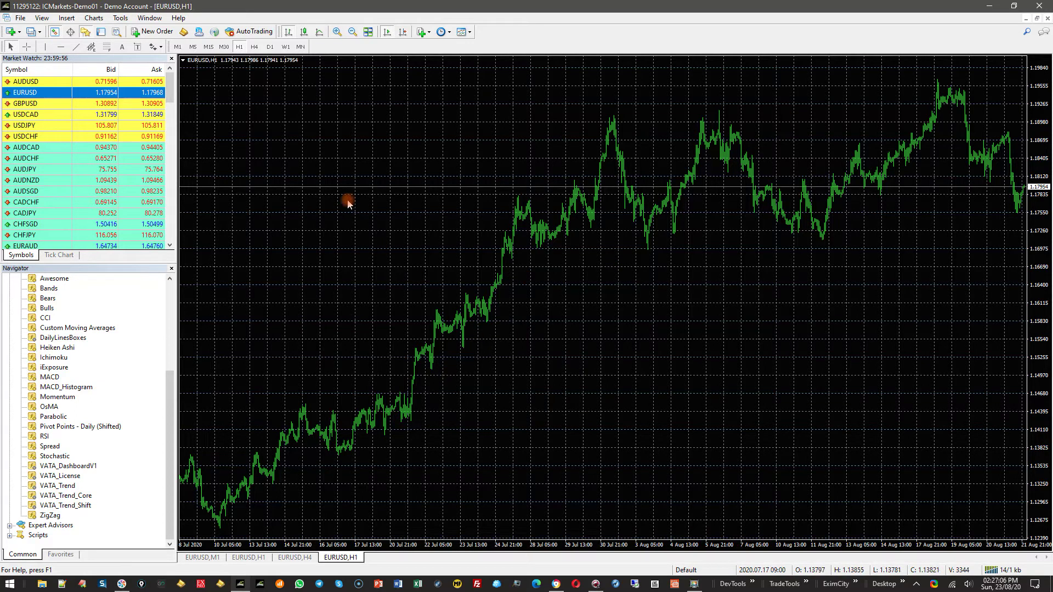
pyautogui.click(43, 19)
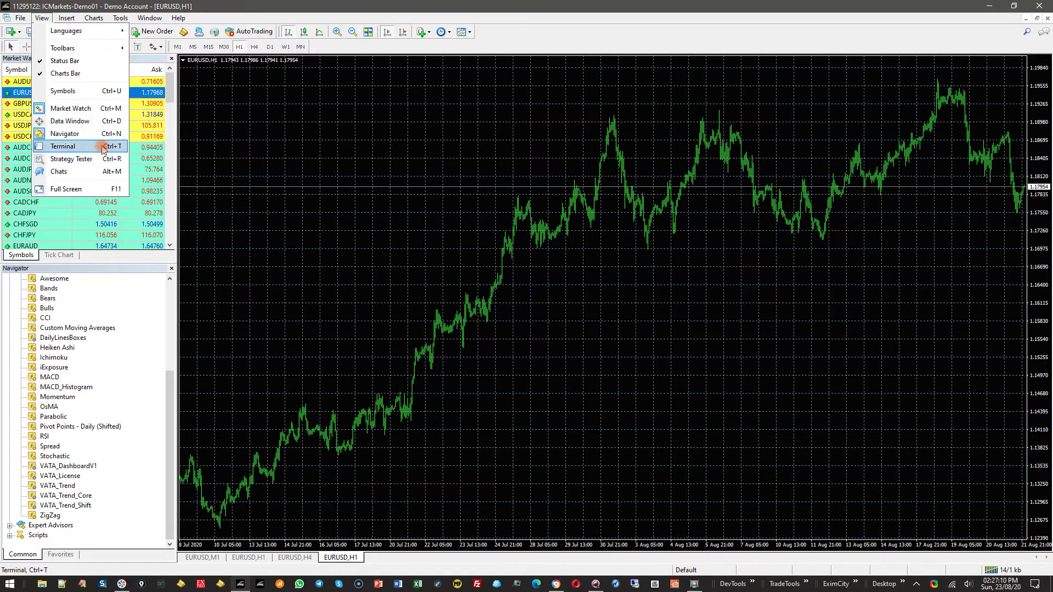
pyautogui.click(83, 147)
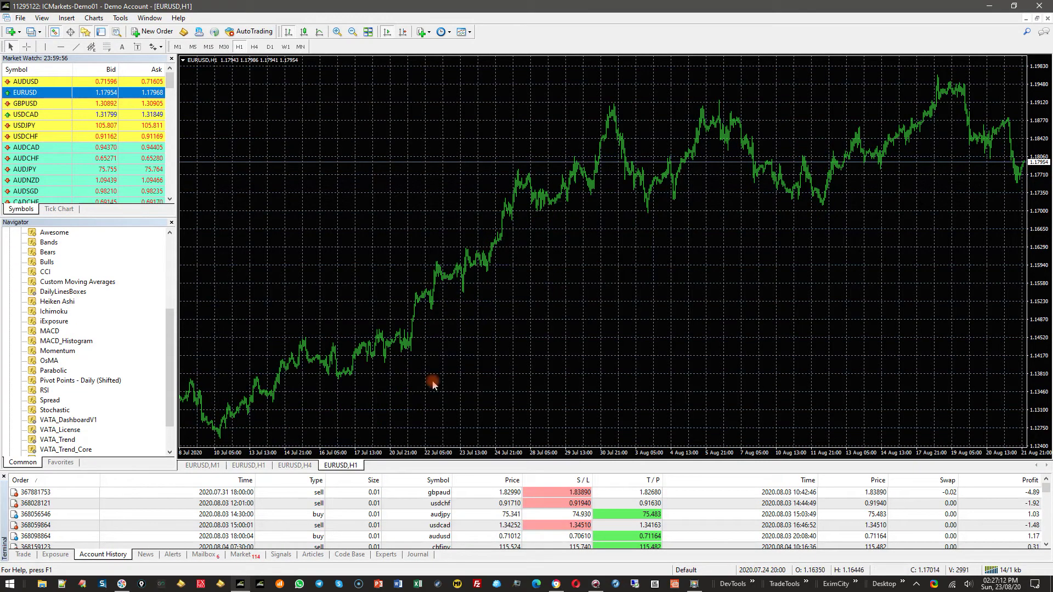
# - Enlarge the Experts log to read the VATA_License DLL-imports-not-allowed error
pyautogui.click(389, 556)
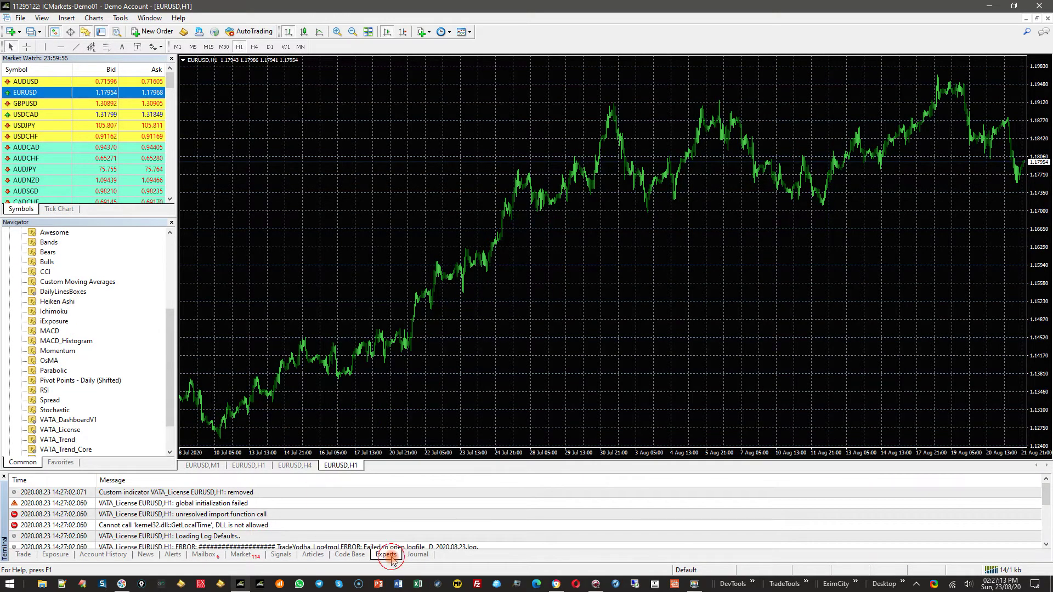
pyautogui.click(405, 471)
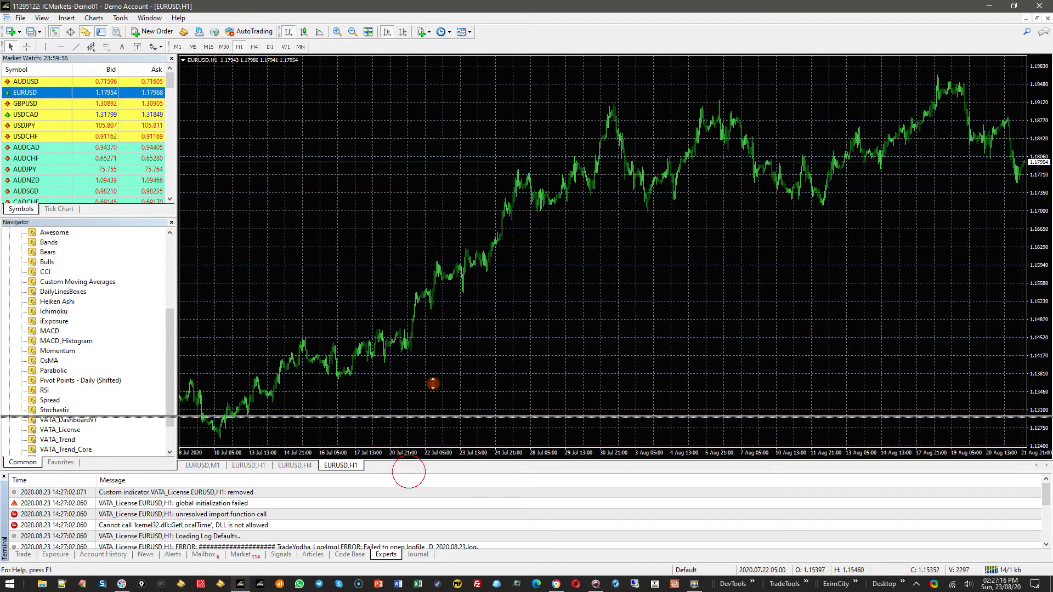
pyautogui.moveTo(409, 471); pyautogui.dragTo(278, 295)
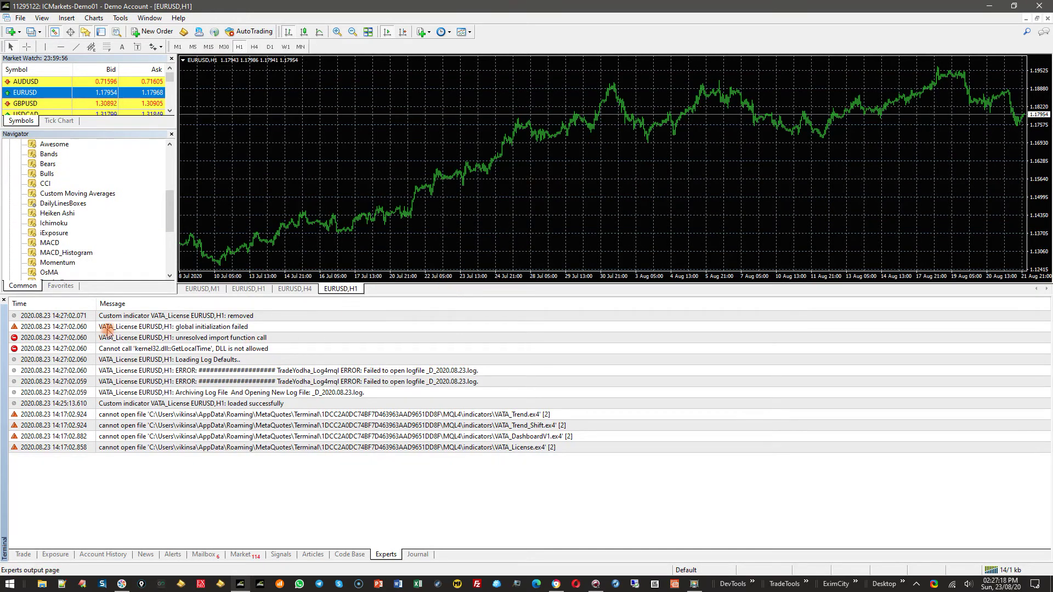
pyautogui.click(233, 349)
pyautogui.click(333, 133)
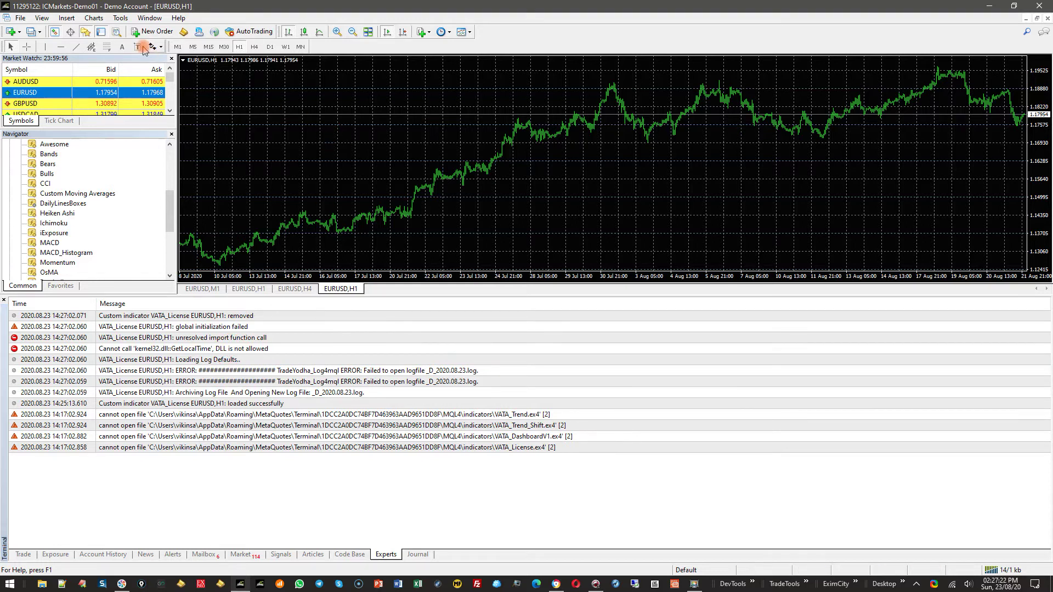
pyautogui.click(120, 18)
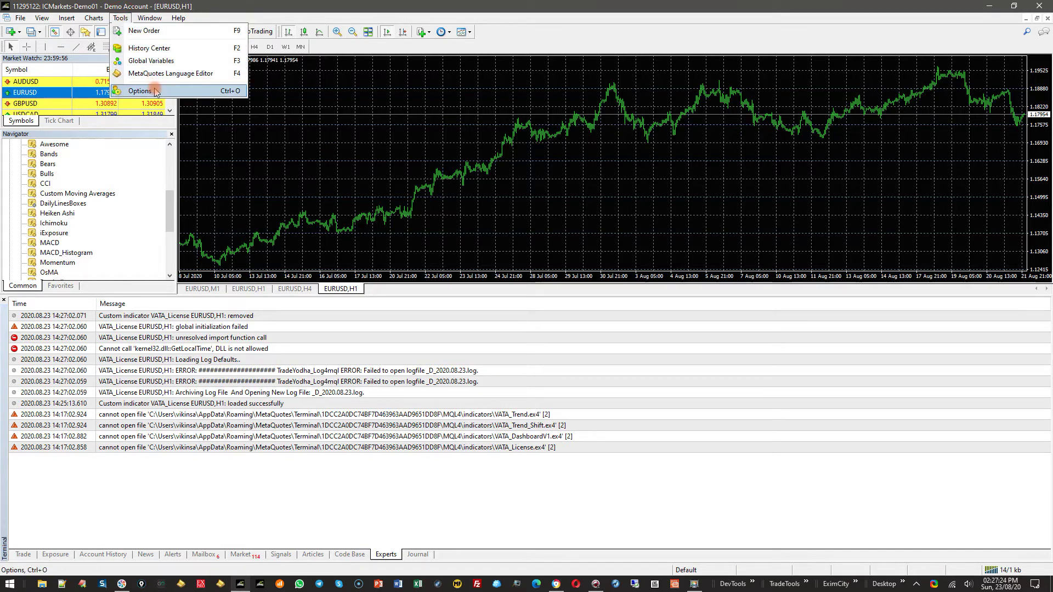
# - Tick Allow DLL imports on the Expert Advisors options tab
pyautogui.click(155, 92)
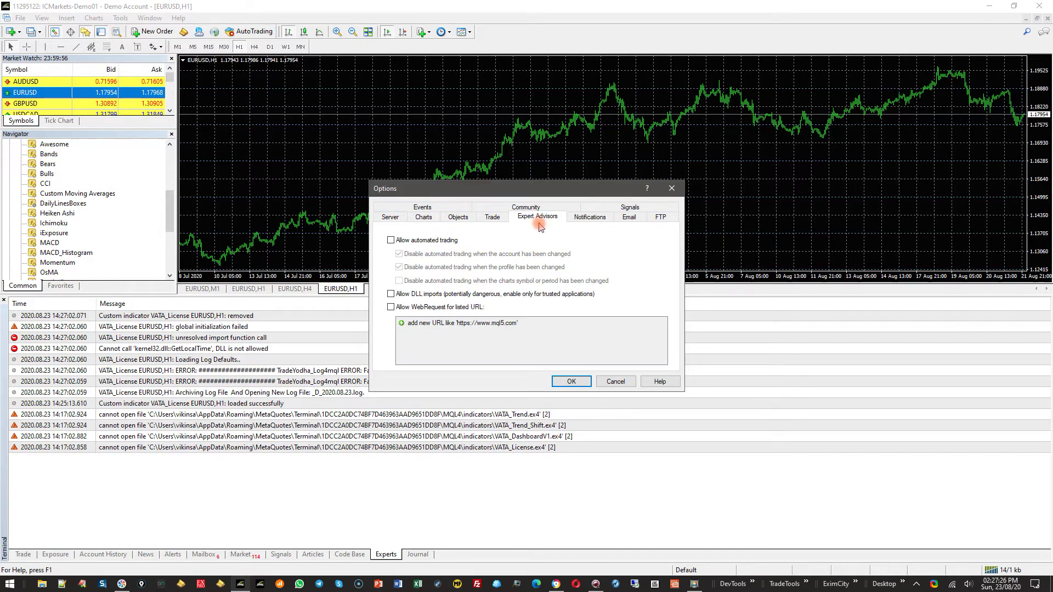
pyautogui.click(388, 300)
pyautogui.click(566, 382)
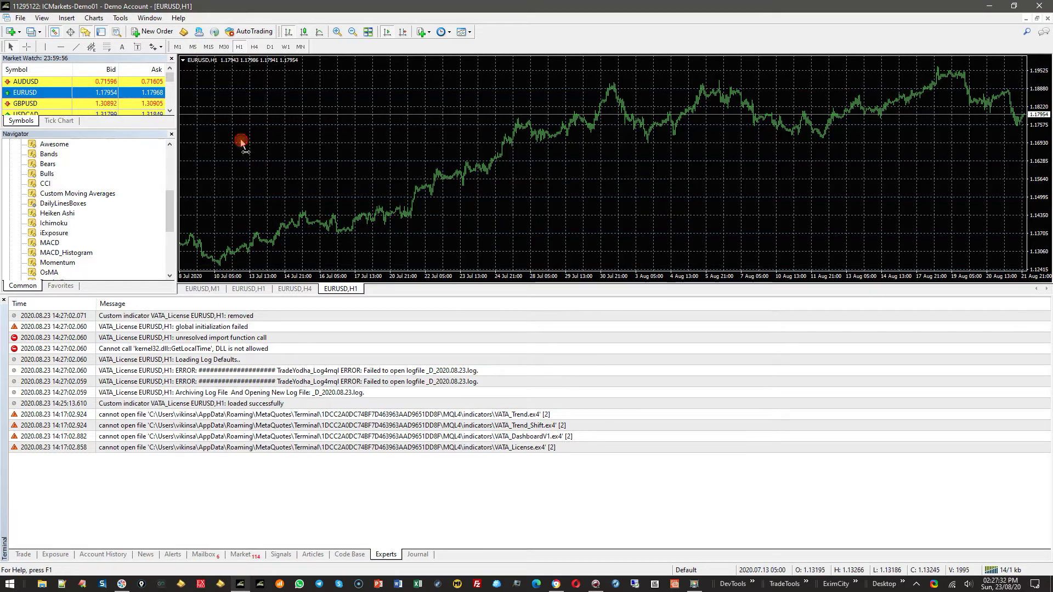
pyautogui.moveTo(169, 200); pyautogui.dragTo(169, 240)
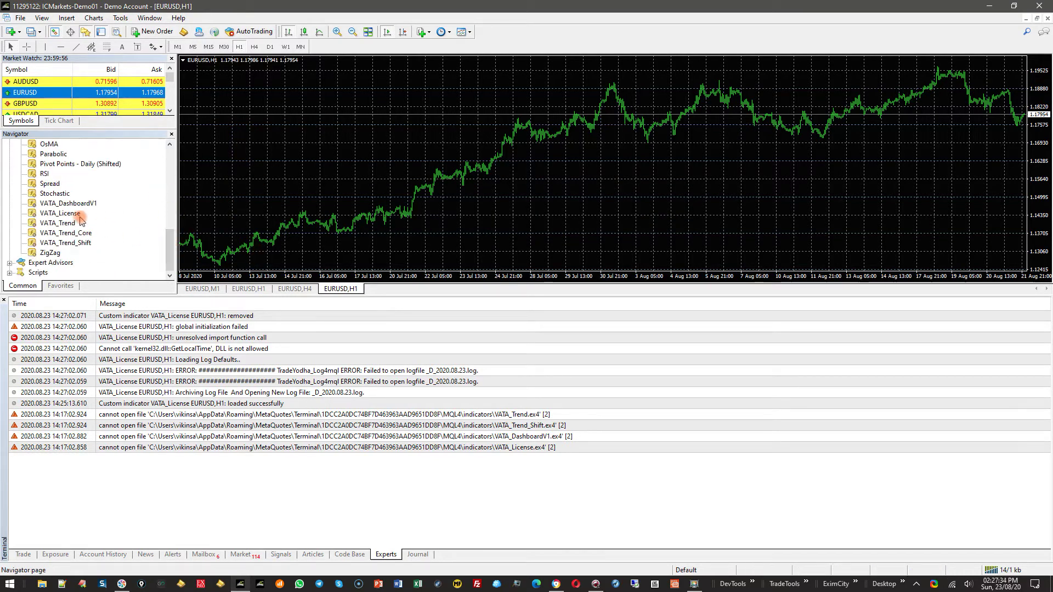
# - Attach VATA_License to the chart with ClientUserName set to 'Vikinsa-Capital'
pyautogui.doubleClick(76, 213)
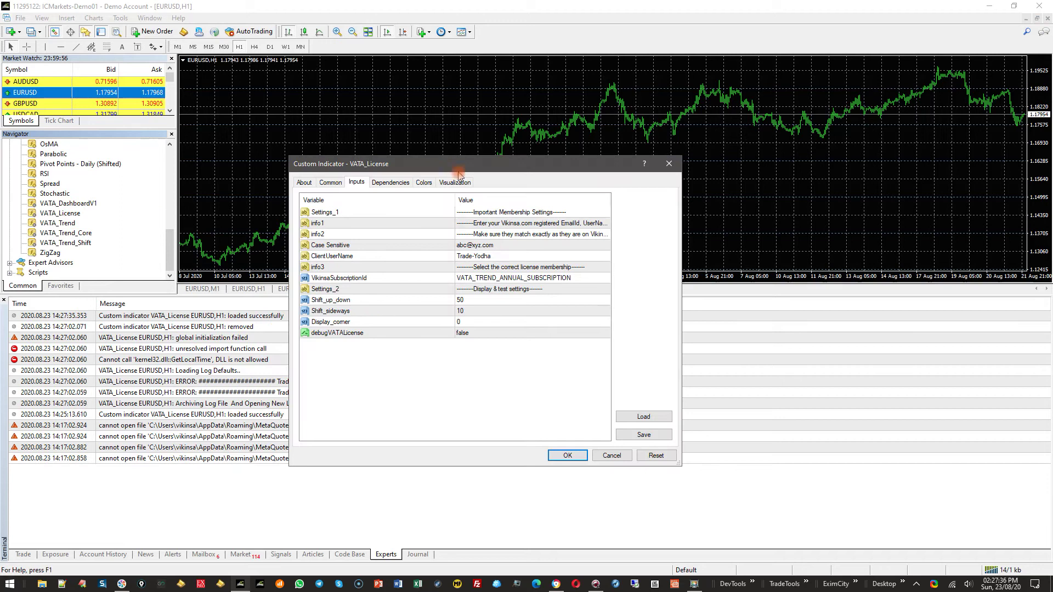
pyautogui.doubleClick(510, 256)
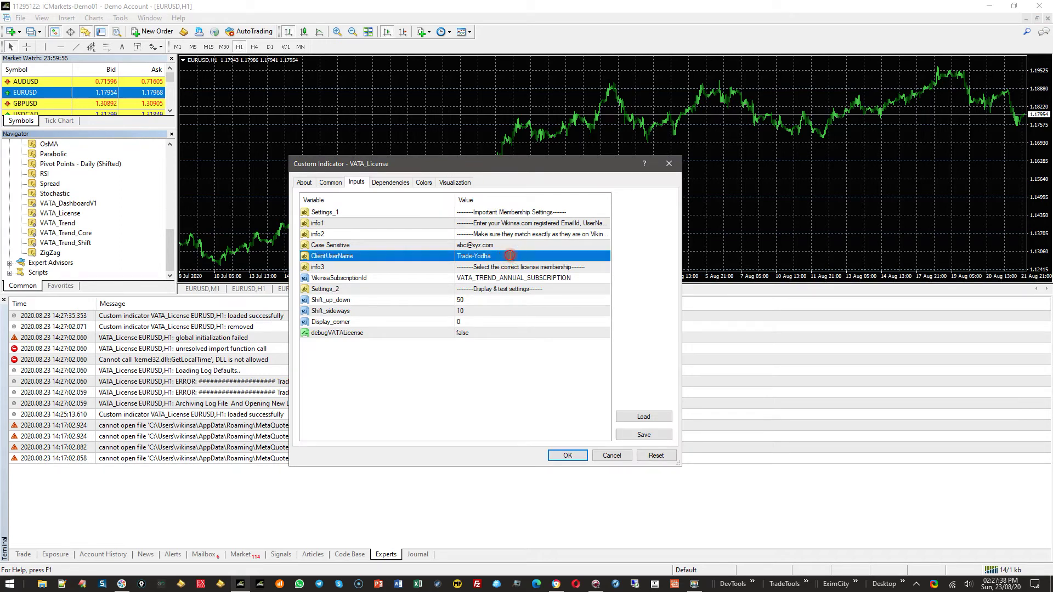
pyautogui.write('Vikinsa-Capital')
pyautogui.click(510, 245)
pyautogui.moveTo(121, 583)
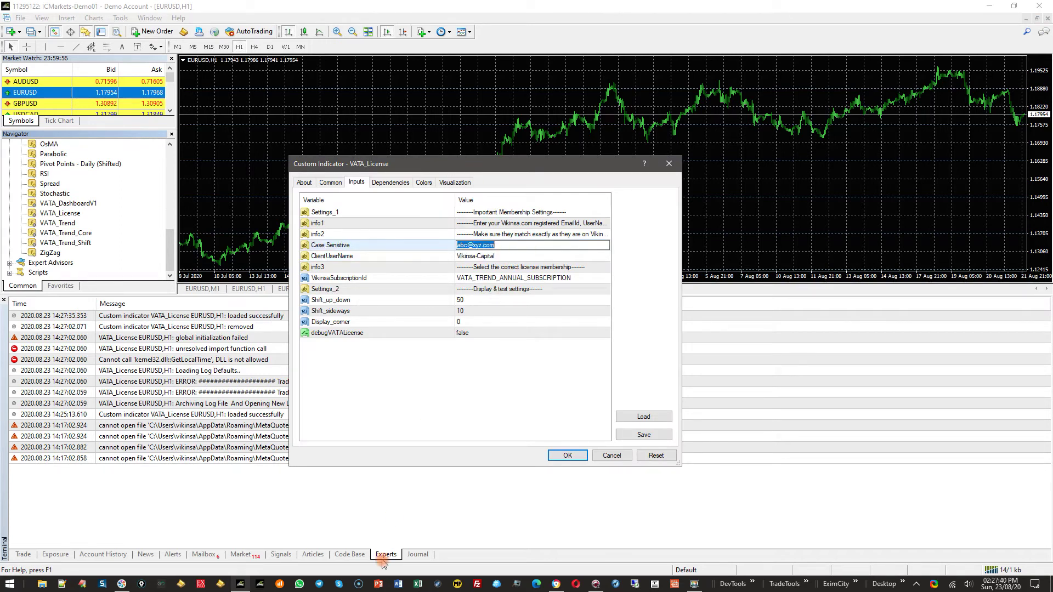
# - Copy the registered email from the website into Case Sensitive and apply the license settings
pyautogui.click(556, 587)
pyautogui.scroll(8, 276, 218)
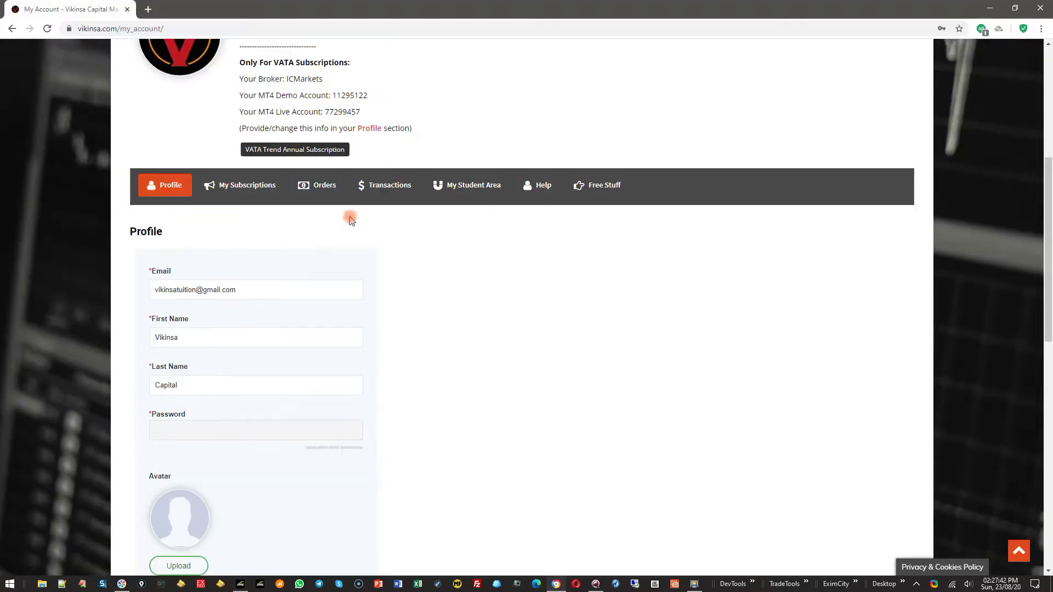
pyautogui.tripleClick(256, 368)
pyautogui.hotkey('ctrl', 'c')
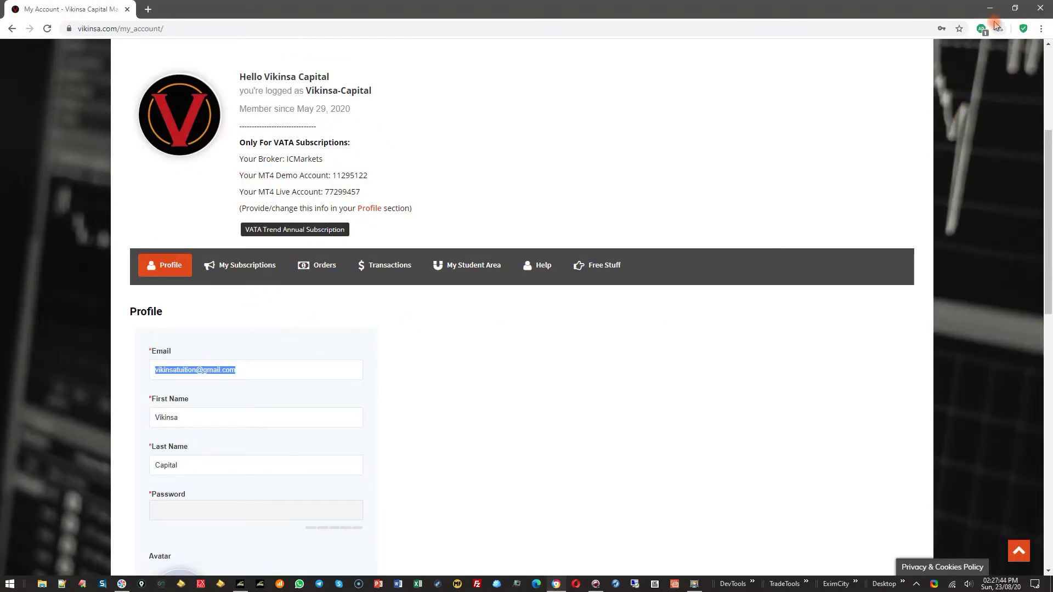
pyautogui.click(990, 8)
pyautogui.doubleClick(499, 244)
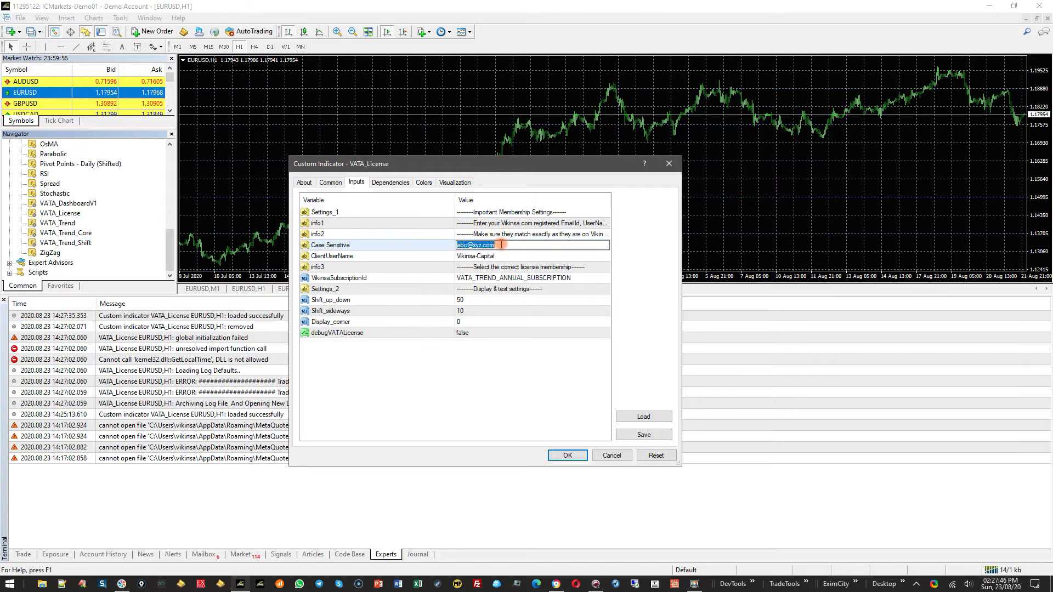
pyautogui.hotkey('ctrl', 'v')
pyautogui.click(564, 395)
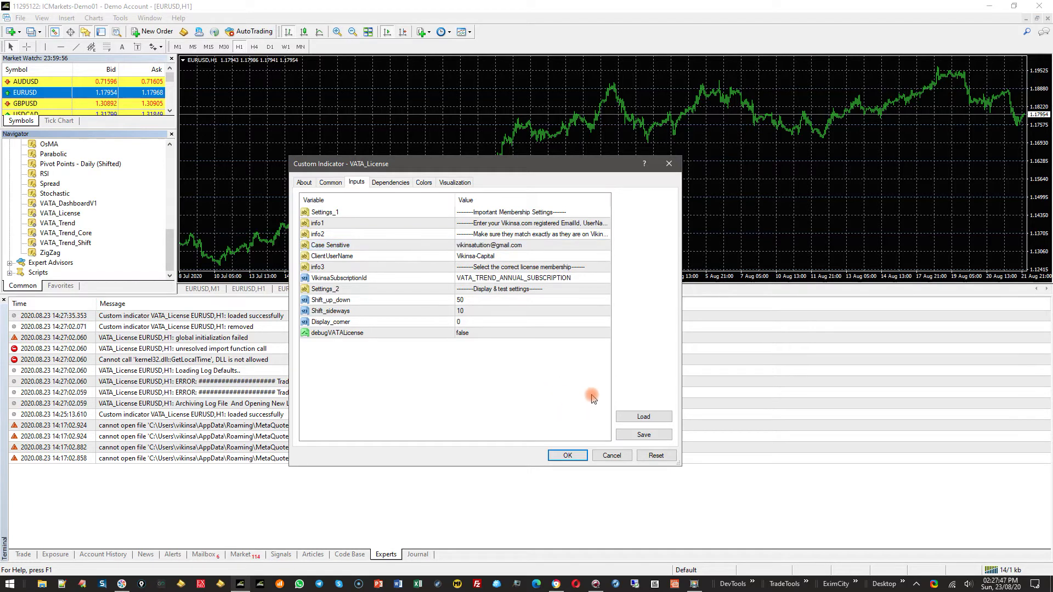
pyautogui.click(569, 457)
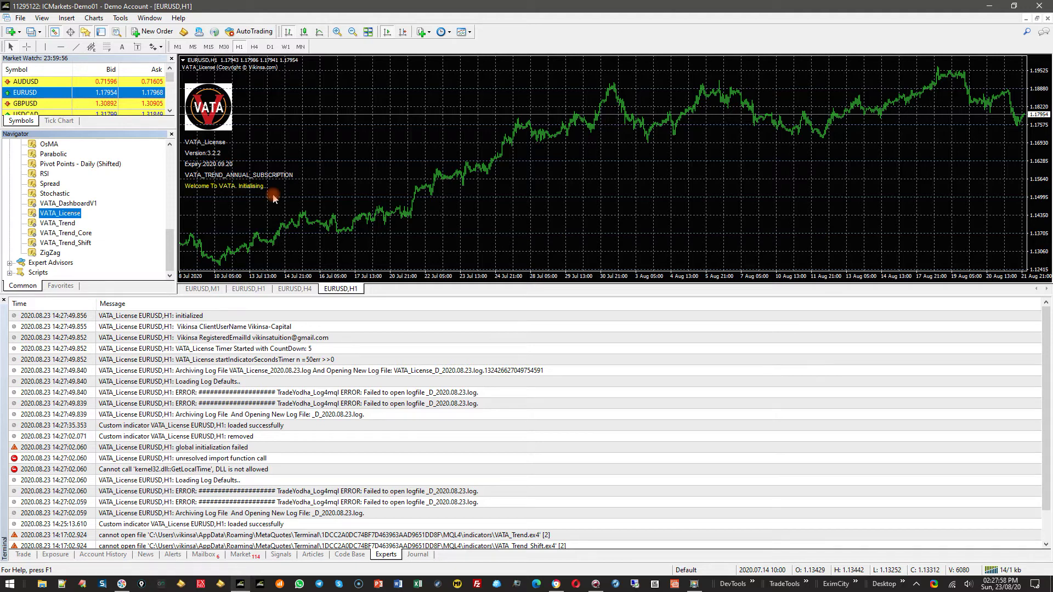
pyautogui.rightClick(424, 106)
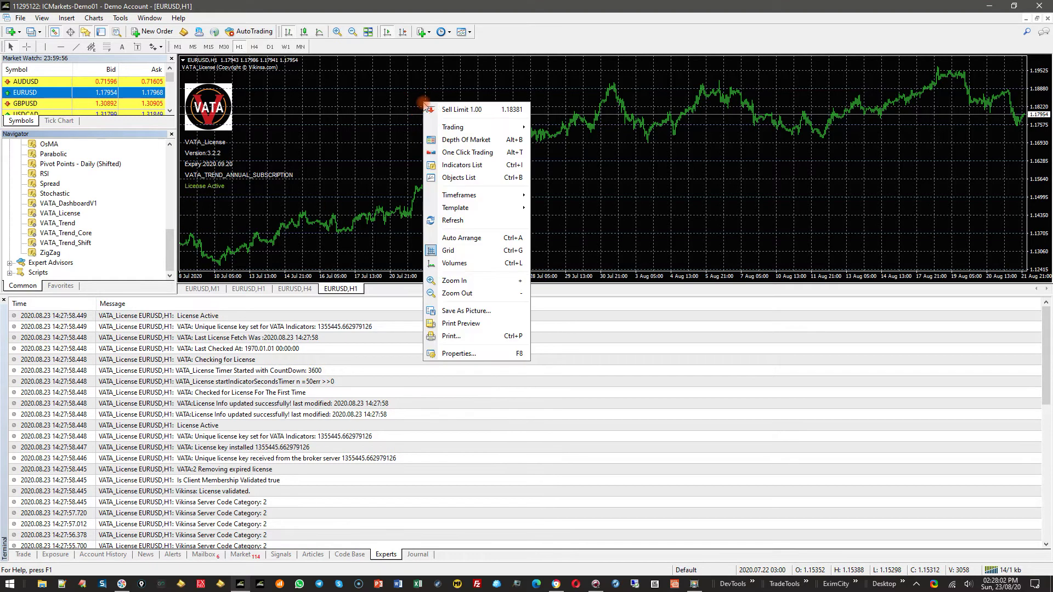
# - Save the chart as template 'VATA_LIcense' and close the EURUSD H1 chart
pyautogui.click(365, 118)
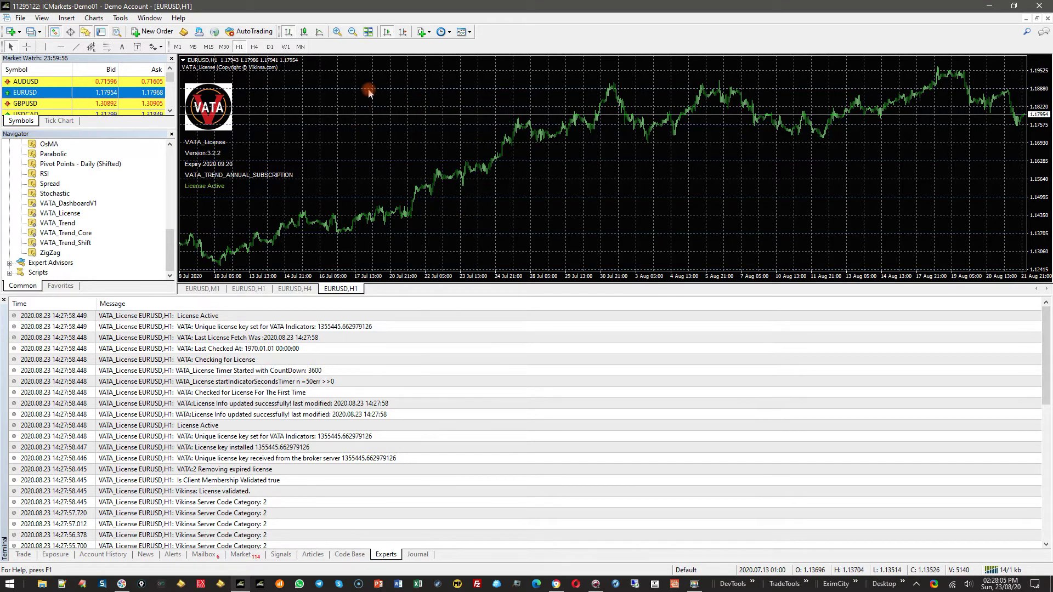
pyautogui.rightClick(406, 102)
pyautogui.moveTo(436, 206)
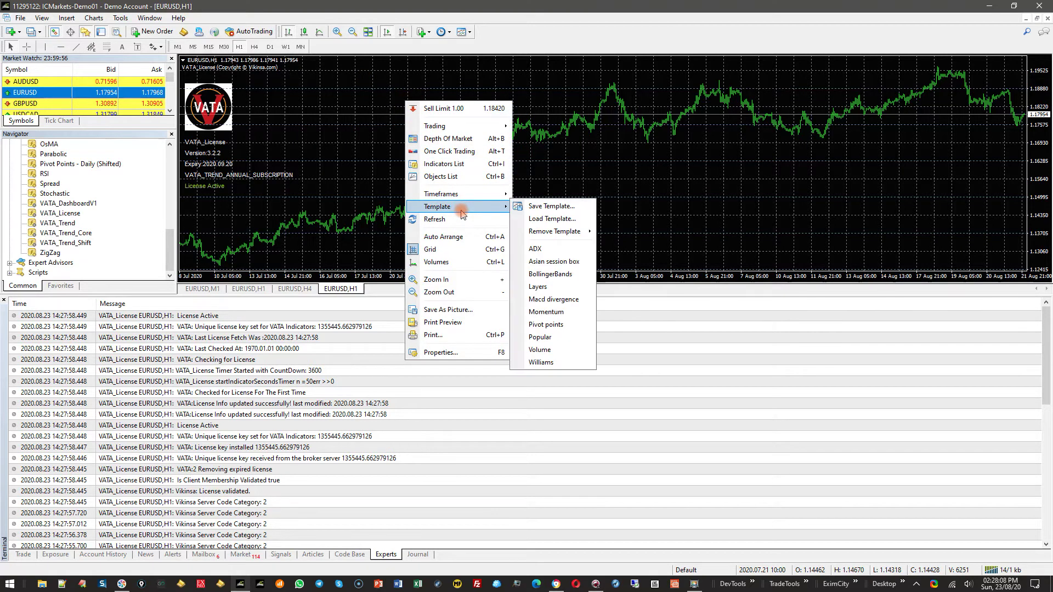
pyautogui.click(583, 207)
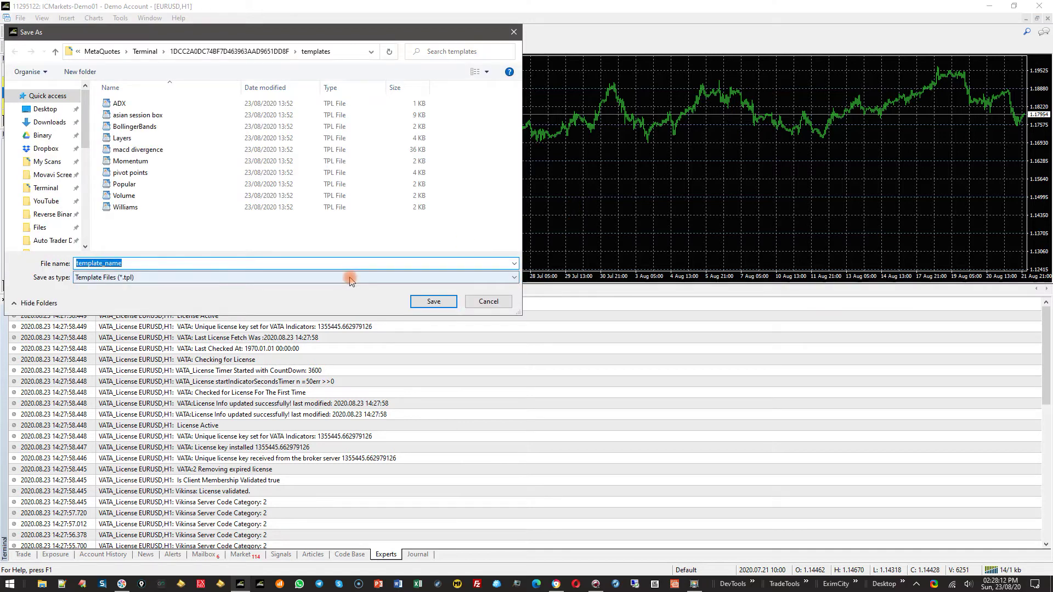
pyautogui.write('VATA_')
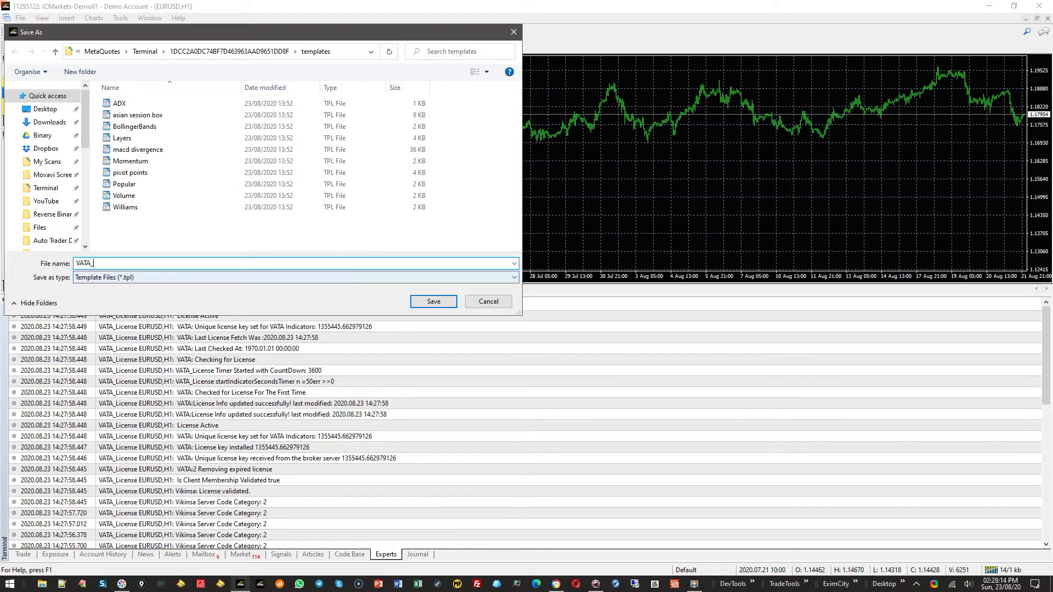
pyautogui.write('LIcense _Template')
pyautogui.press('Return')
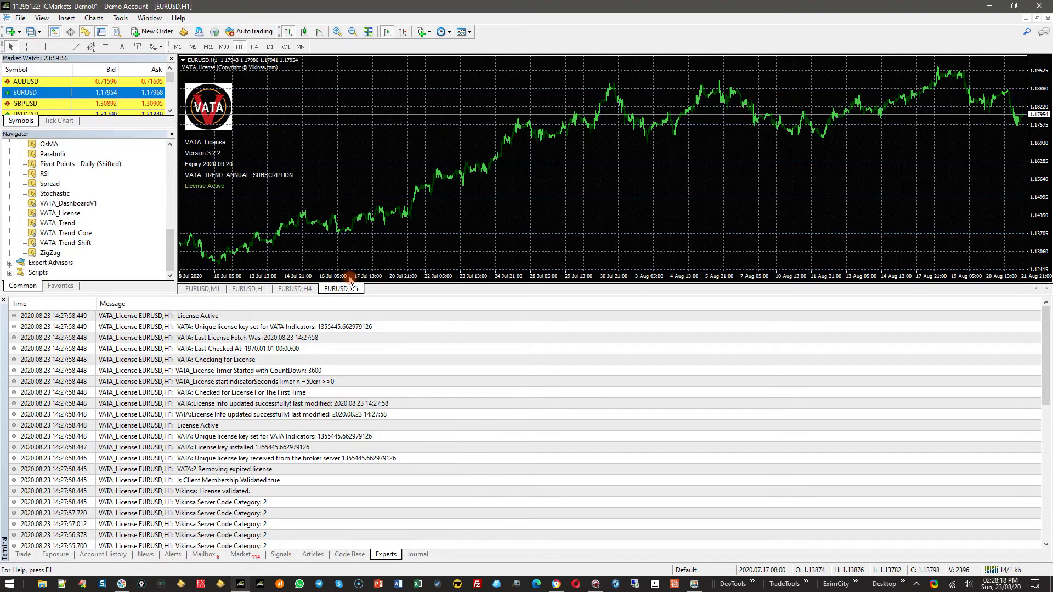
pyautogui.click(1047, 20)
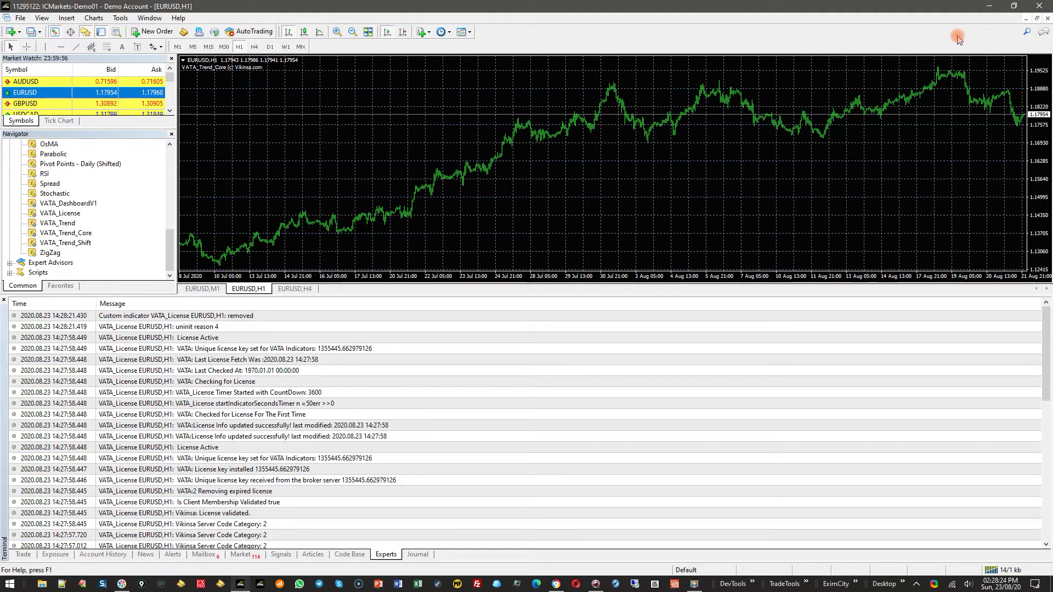
# - Close the two remaining charts, open a maximized EURUSD chart and load VATA_License_Template
pyautogui.click(1046, 19)
pyautogui.click(1046, 19)
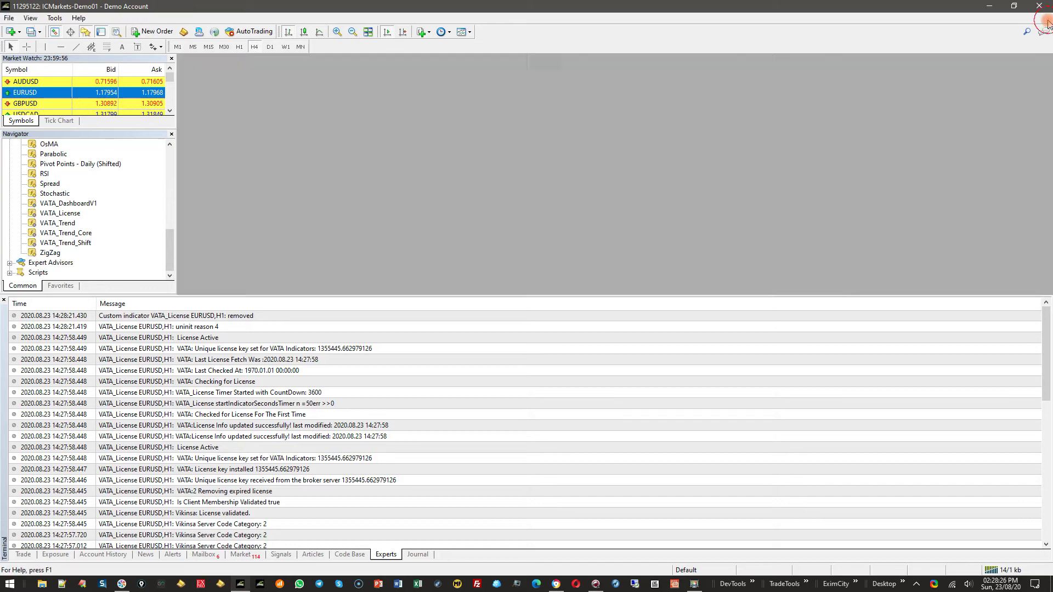
pyautogui.rightClick(53, 94)
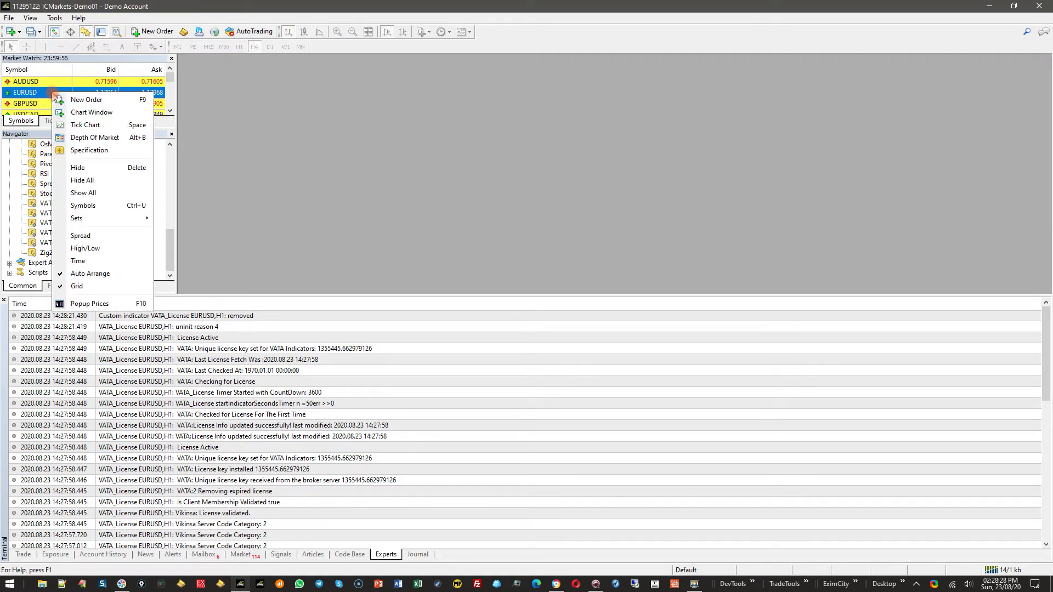
pyautogui.click(99, 113)
pyautogui.doubleClick(477, 121)
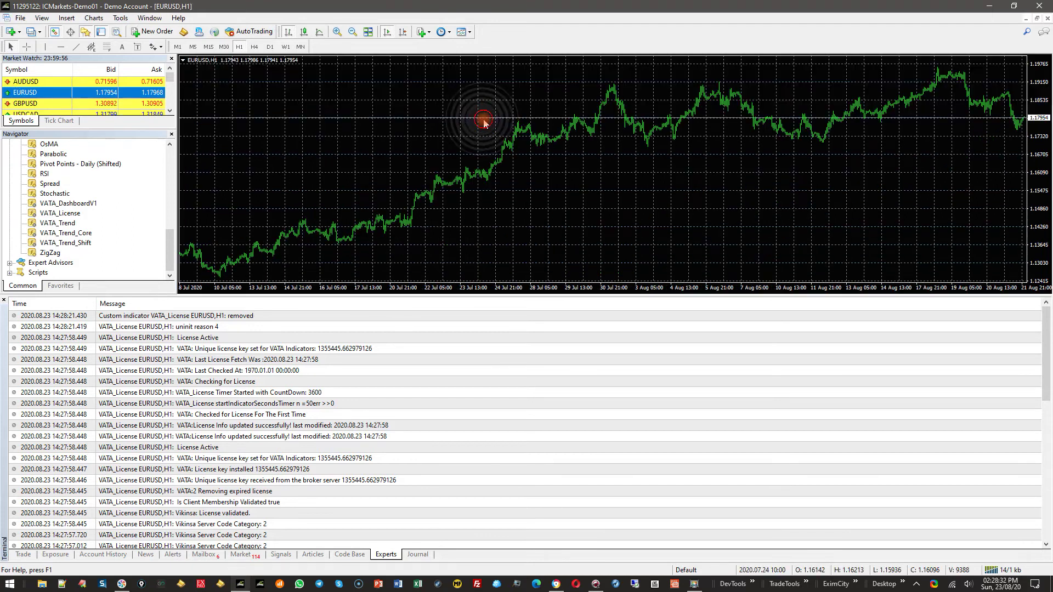
pyautogui.rightClick(328, 96)
pyautogui.moveTo(360, 172)
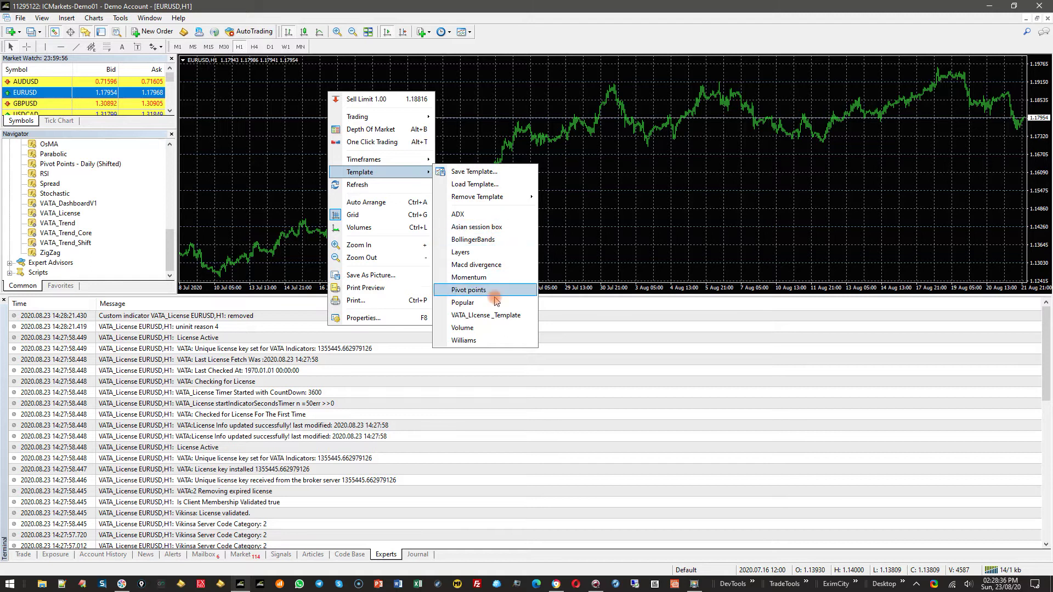
pyautogui.click(499, 316)
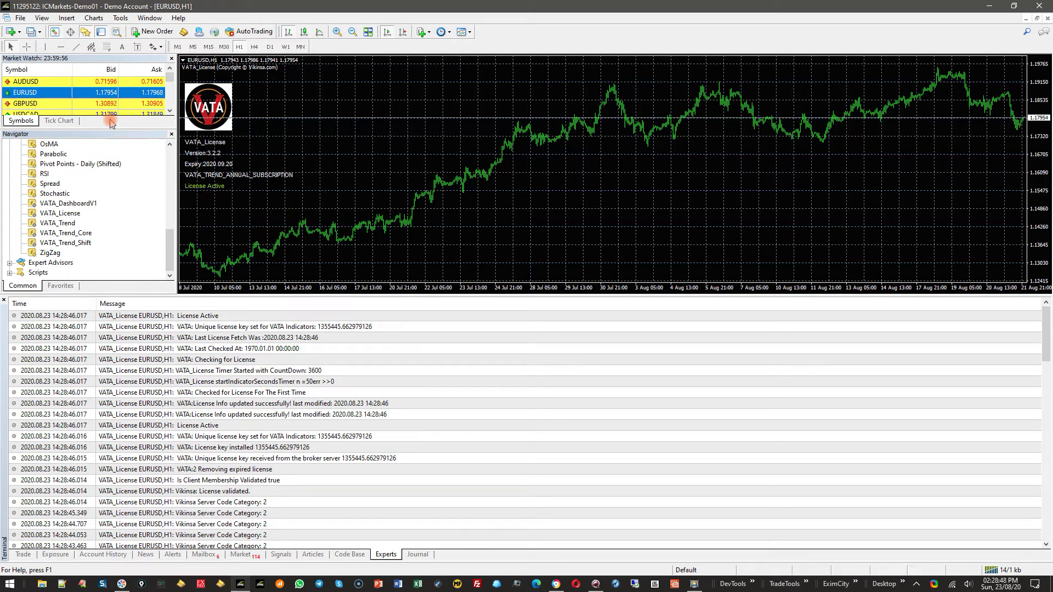
# - Open a second EURUSD chart and drop VATA_DashboardV1 onto it
pyautogui.rightClick(53, 93)
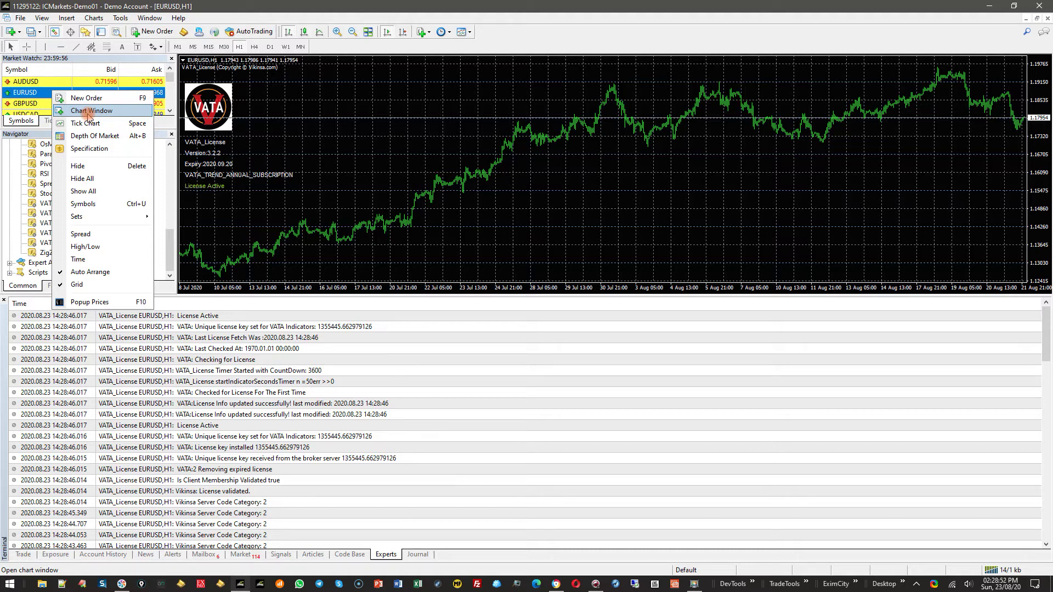
pyautogui.click(87, 111)
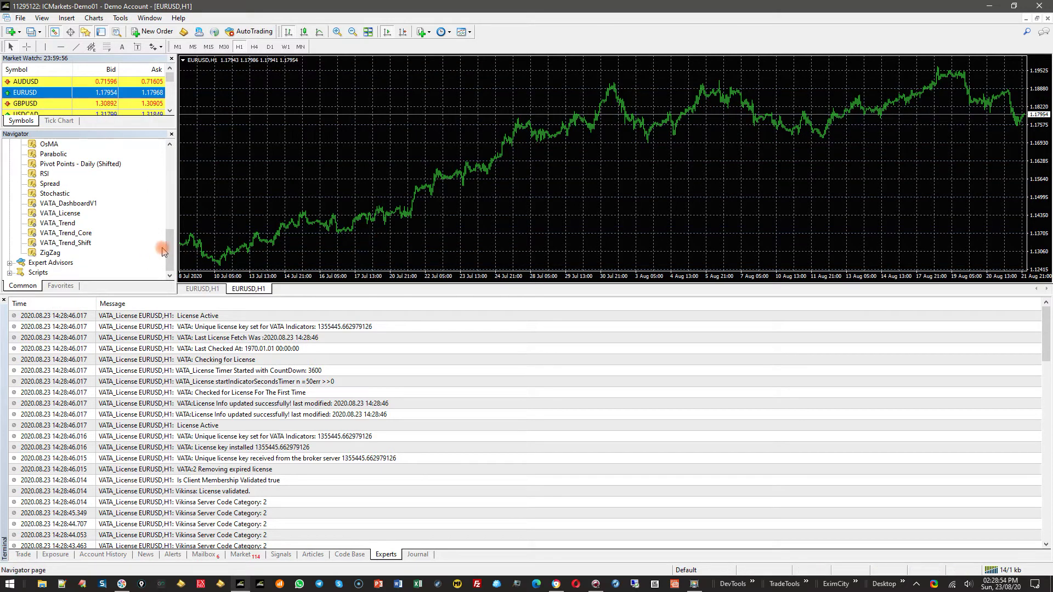
pyautogui.click(68, 204)
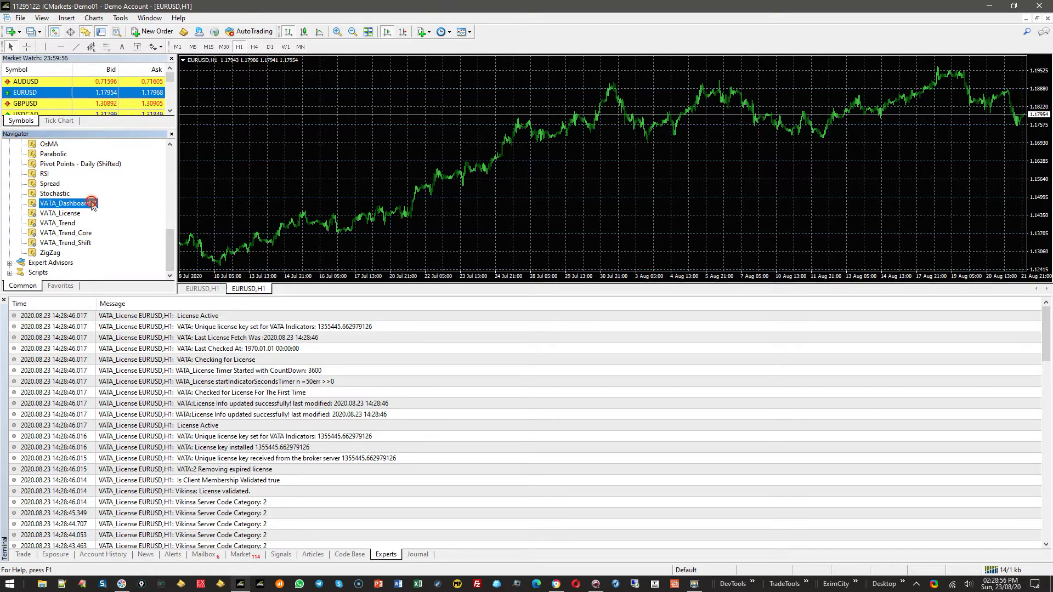
pyautogui.moveTo(91, 205); pyautogui.dragTo(500, 159)
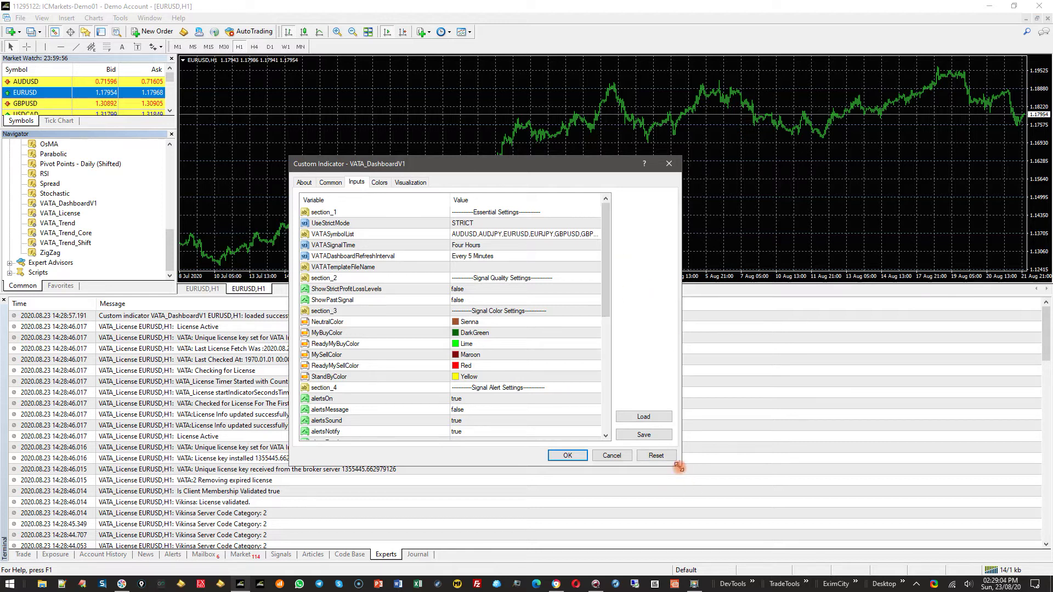
pyautogui.moveTo(680, 464)
pyautogui.mouseDown()
pyautogui.moveTo(874, 472)
pyautogui.moveTo(864, 516)
pyautogui.mouseUp()
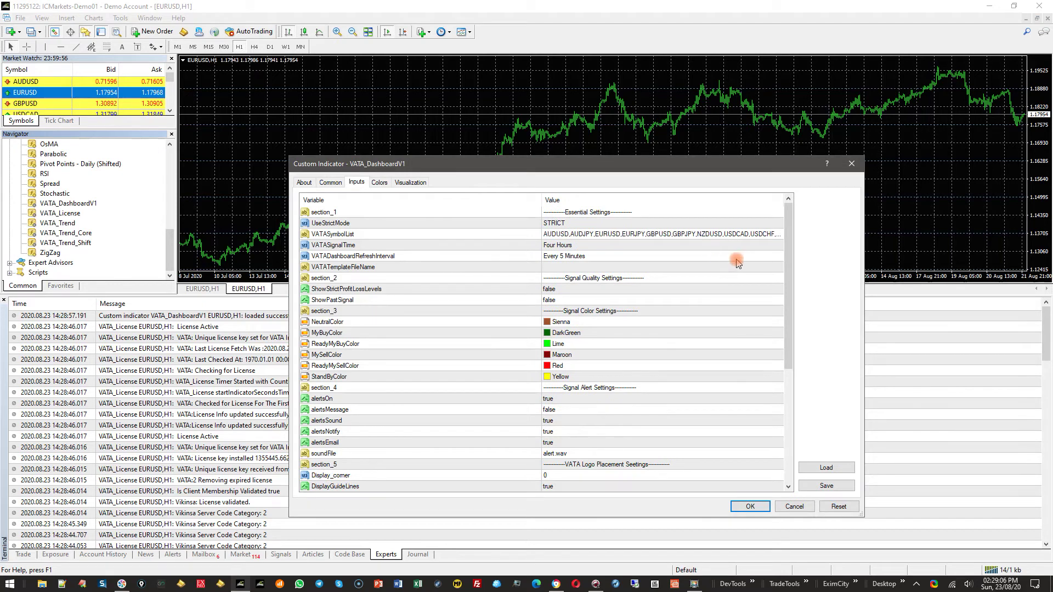
# - Trim VATASymbolList to end at USDJPY, dropping #Germany30 onward, and confirm the dashboard
pyautogui.doubleClick(627, 234)
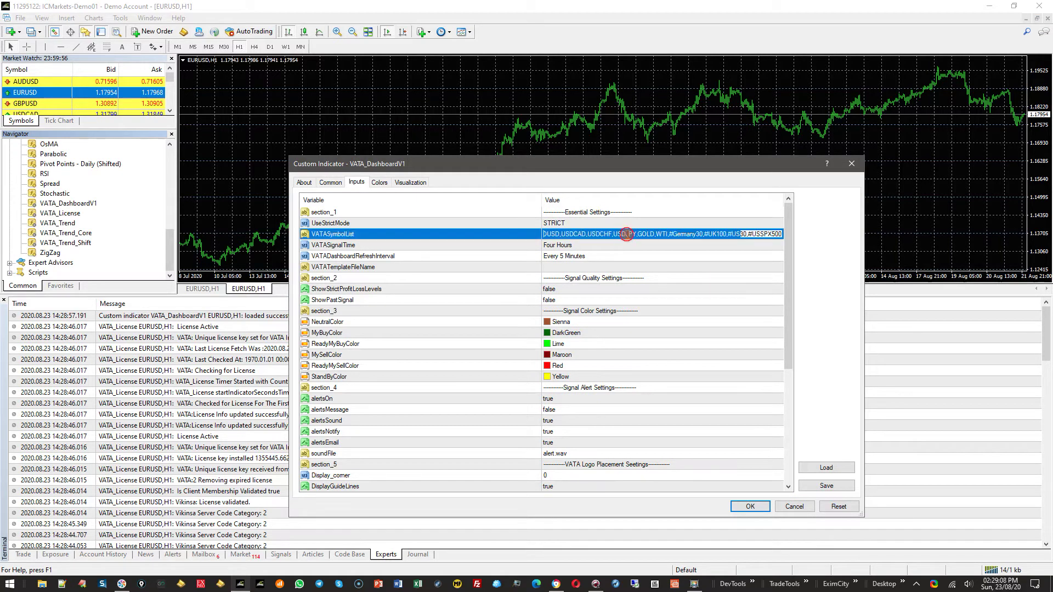
pyautogui.click(631, 234)
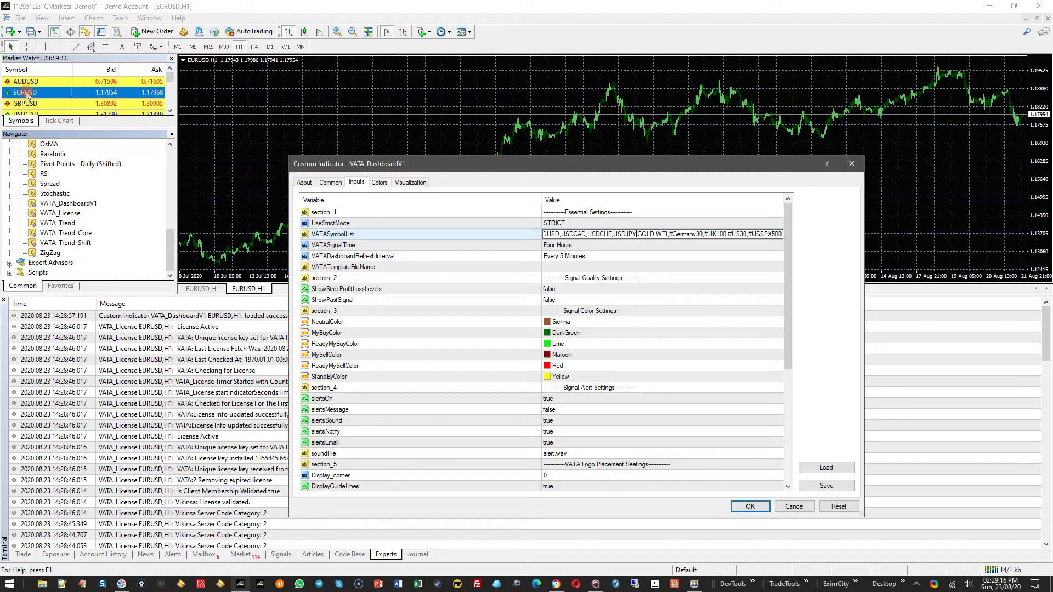
pyautogui.click(669, 234)
pyautogui.moveTo(670, 234); pyautogui.dragTo(696, 234)
pyautogui.click(673, 234)
pyautogui.hotkey('ctrl', 'a')
pyautogui.hotkey('ctrl', 'v')
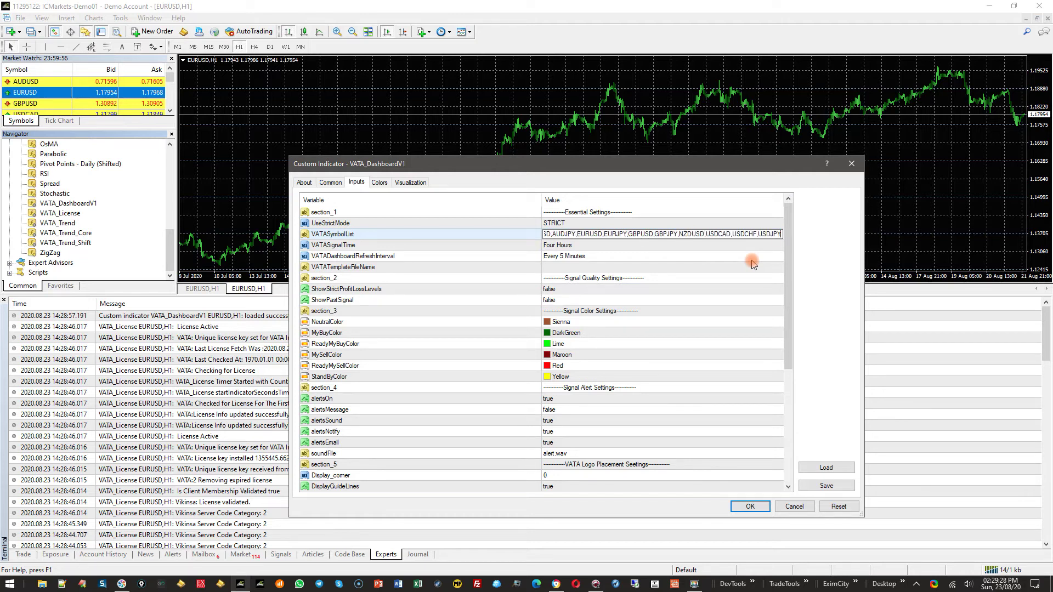
pyautogui.press('Home')
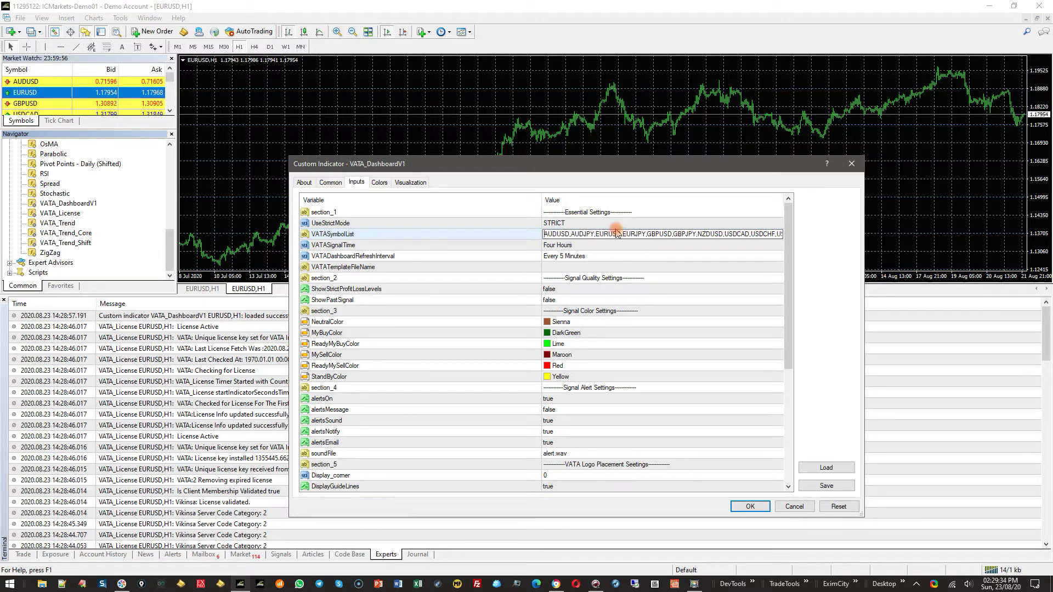
pyautogui.click(30, 92)
pyautogui.click(760, 507)
pyautogui.click(759, 508)
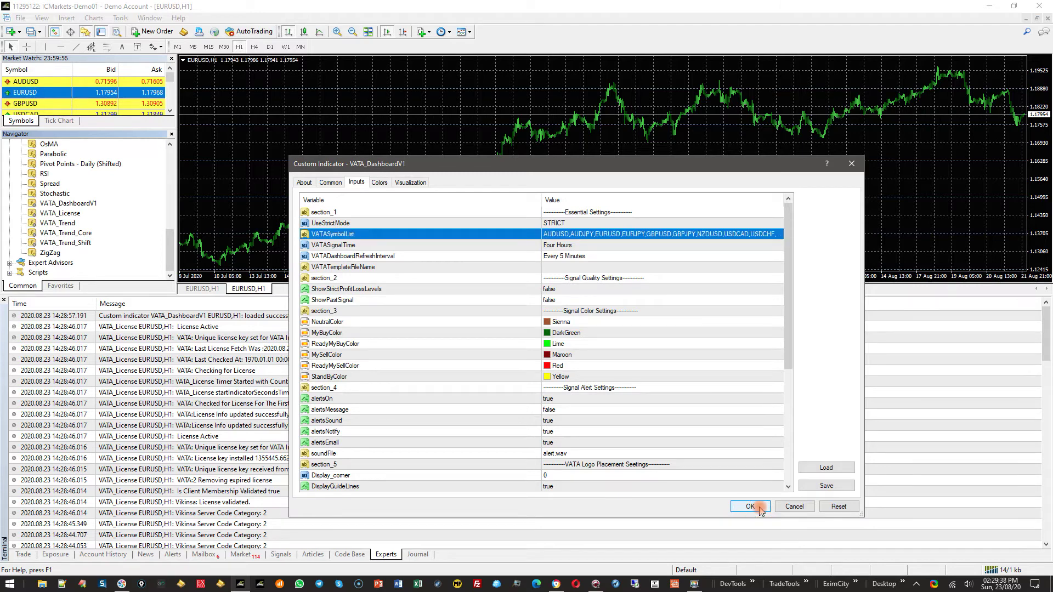
pyautogui.click(759, 508)
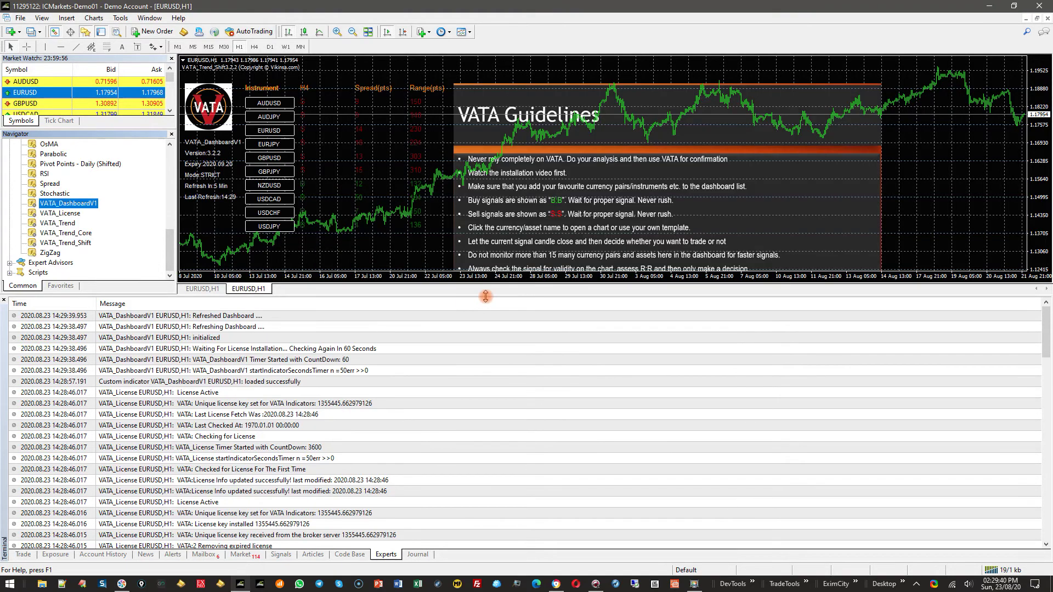
# - Lower the chart/terminal splitter so the full VATA dashboard and guidelines are visible
pyautogui.moveTo(418, 296); pyautogui.dragTo(430, 431)
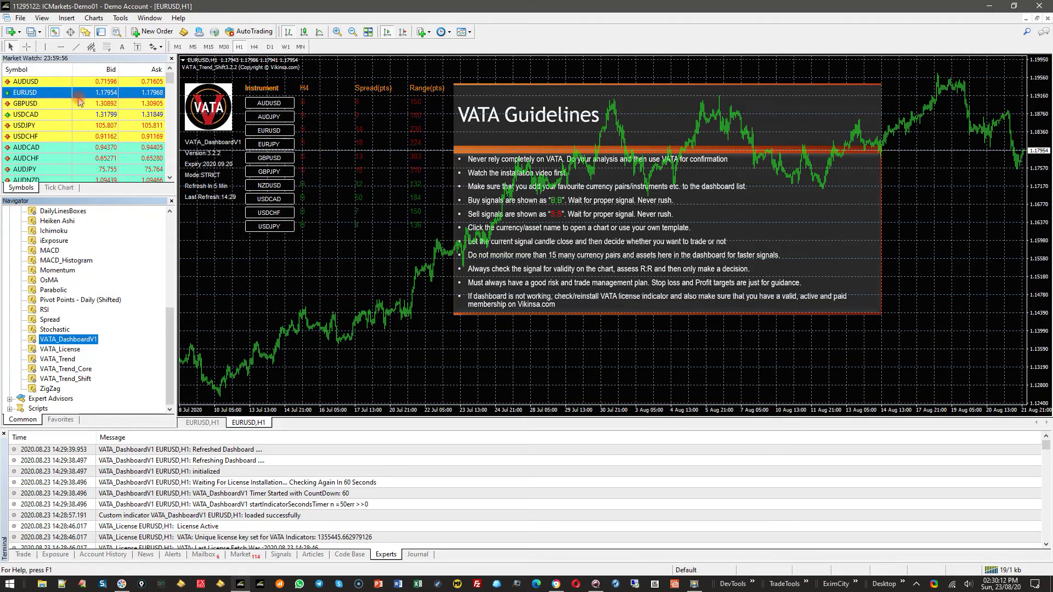
pyautogui.rightClick(60, 93)
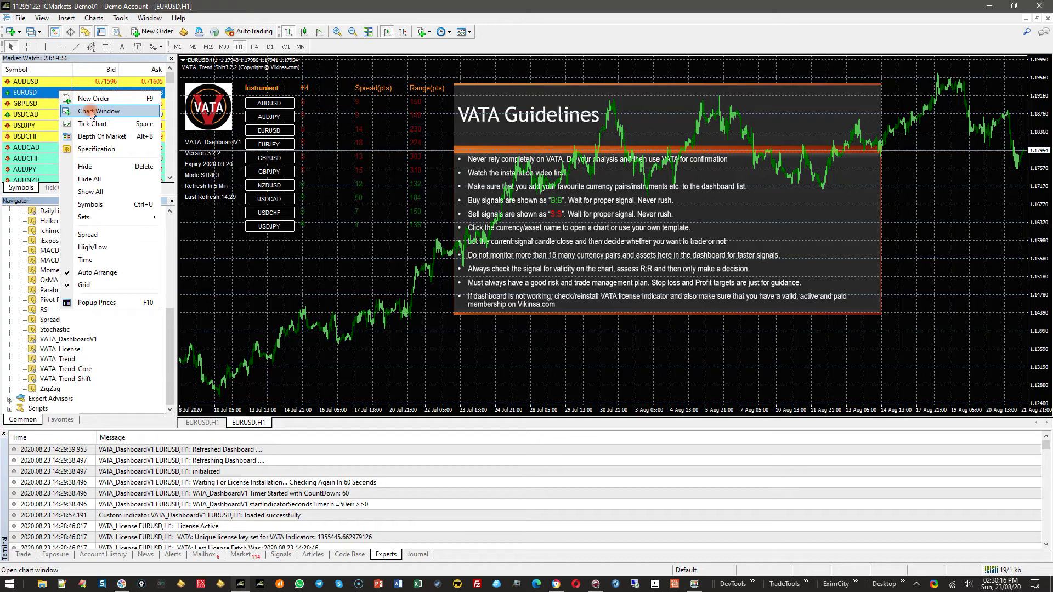
# - Add VATA_Trend and VATA_Trend_Shift to a third EURUSD chart with default settings
pyautogui.click(91, 112)
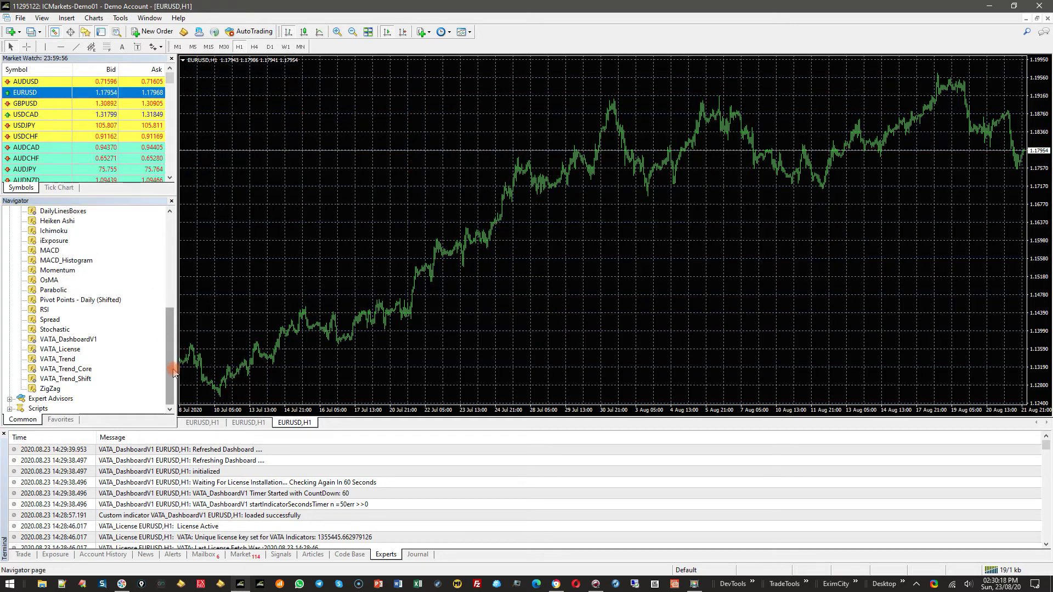
pyautogui.click(58, 360)
pyautogui.moveTo(58, 362); pyautogui.dragTo(383, 218)
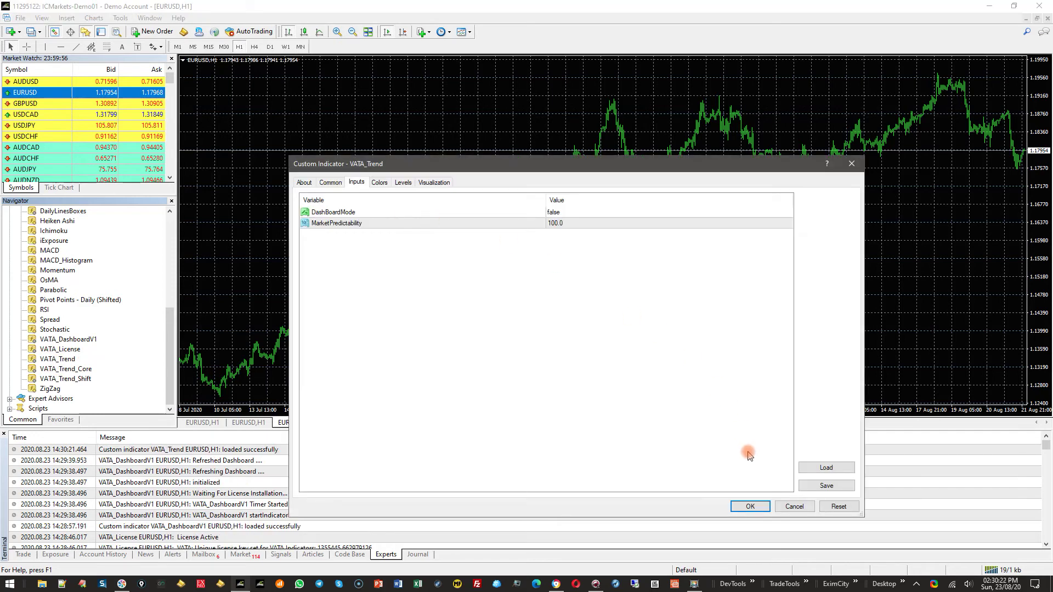
pyautogui.click(749, 505)
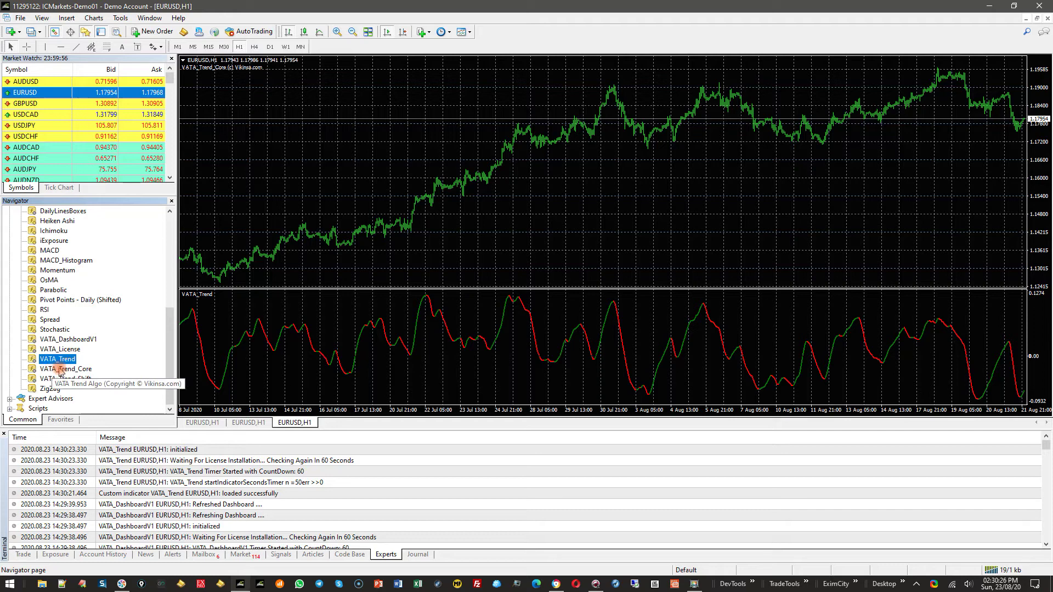
pyautogui.moveTo(61, 378); pyautogui.dragTo(362, 184)
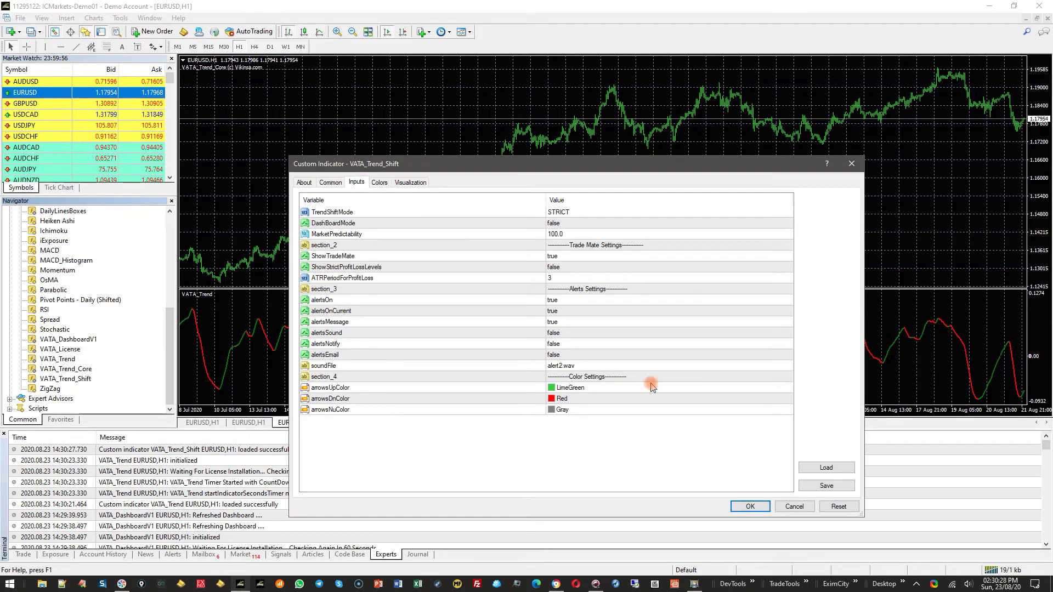
pyautogui.click(751, 506)
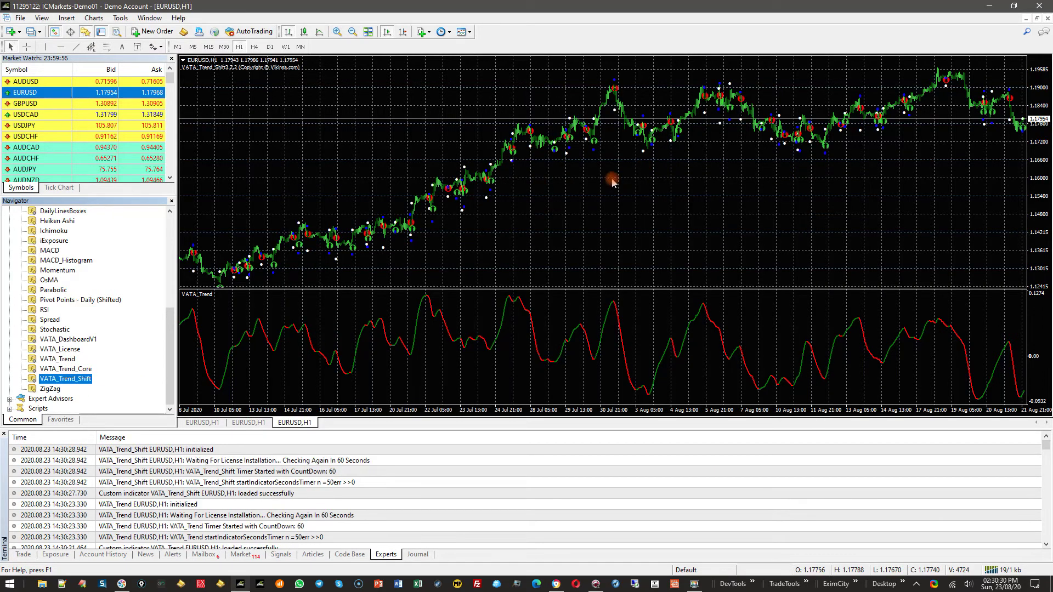
# - Zoom the VATA_Trend chart in two levels and display it as candlesticks
pyautogui.click(69, 369)
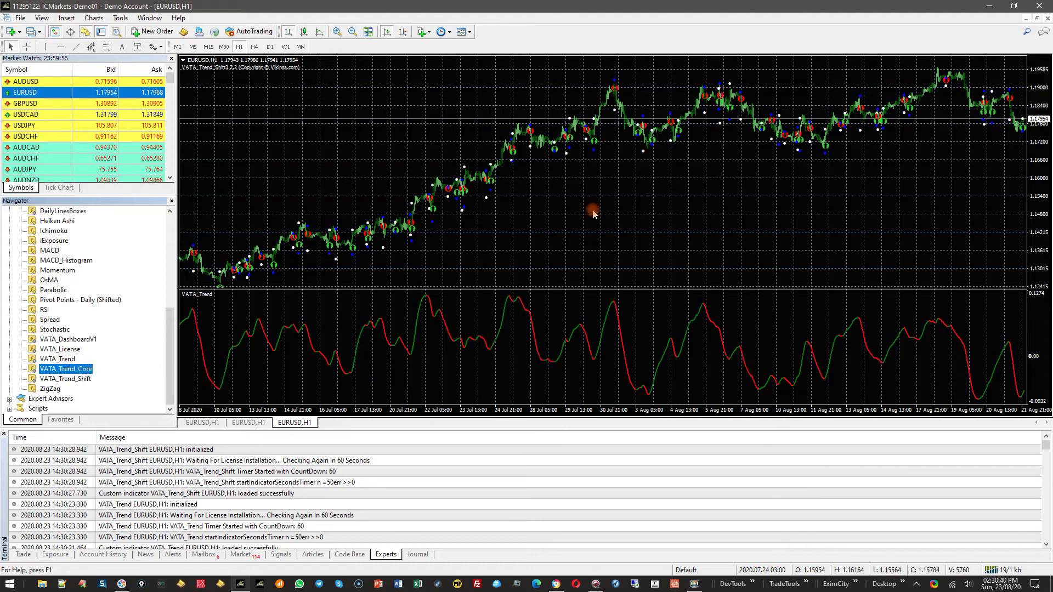
pyautogui.click(387, 276)
pyautogui.click(334, 31)
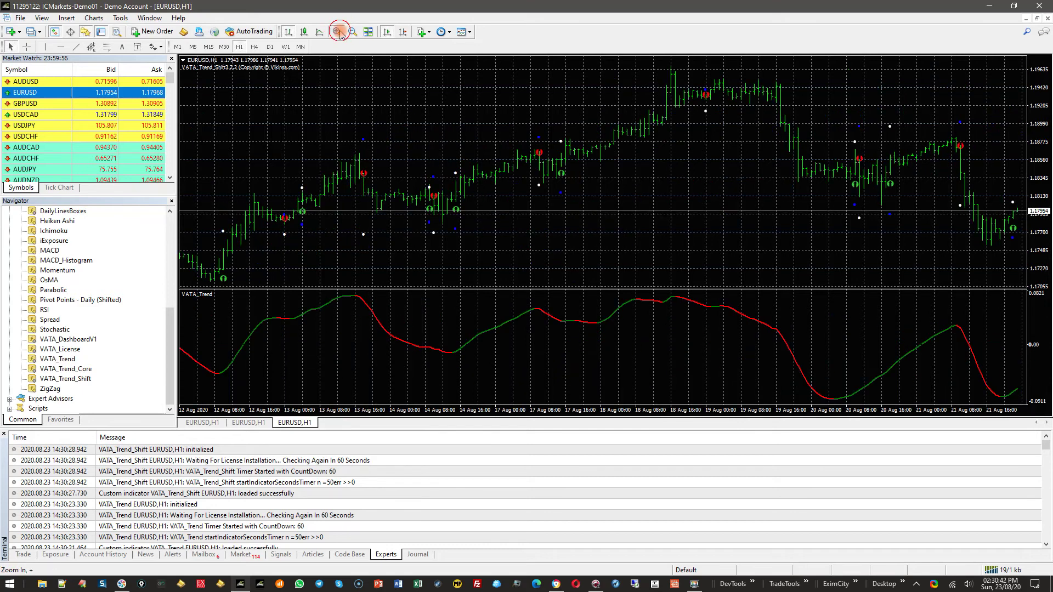
pyautogui.click(334, 32)
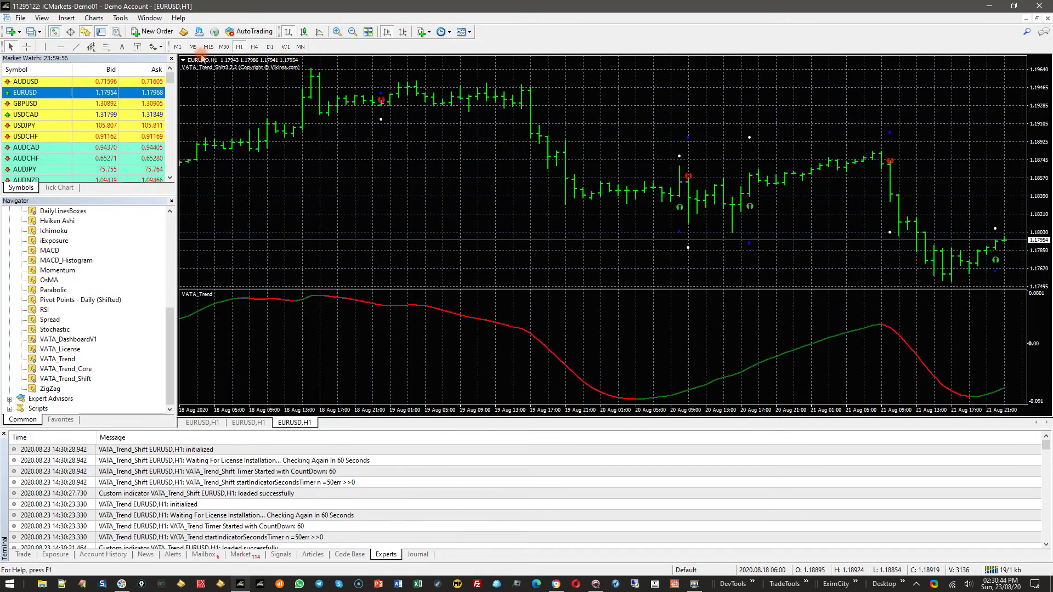
pyautogui.click(304, 31)
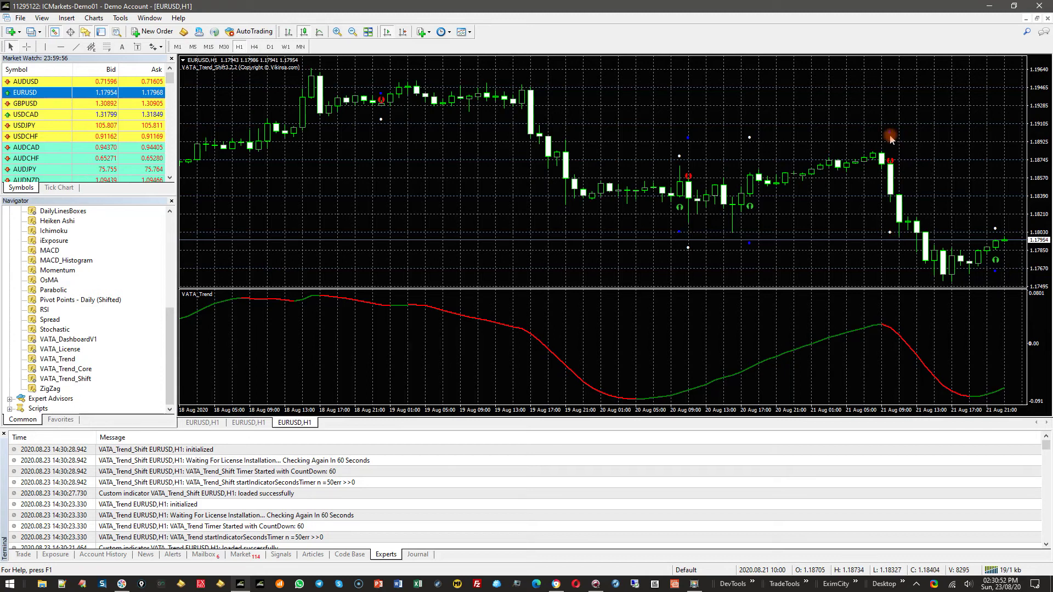
# - Make the Experts log taller and bring the VATA dashboard chart forward
pyautogui.moveTo(267, 412); pyautogui.dragTo(274, 423)
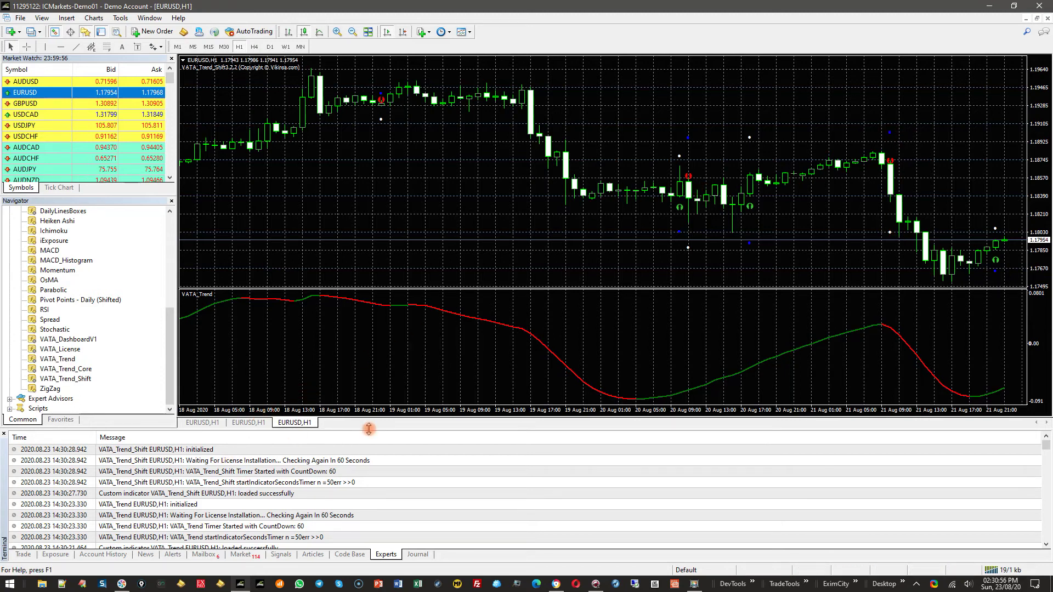
pyautogui.moveTo(369, 430); pyautogui.dragTo(368, 374)
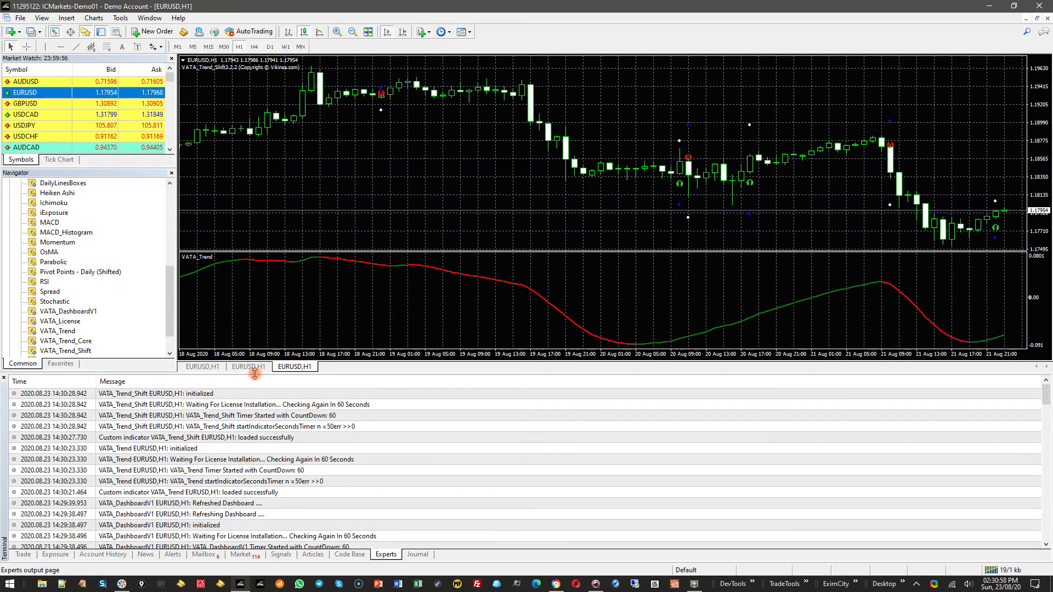
pyautogui.click(249, 366)
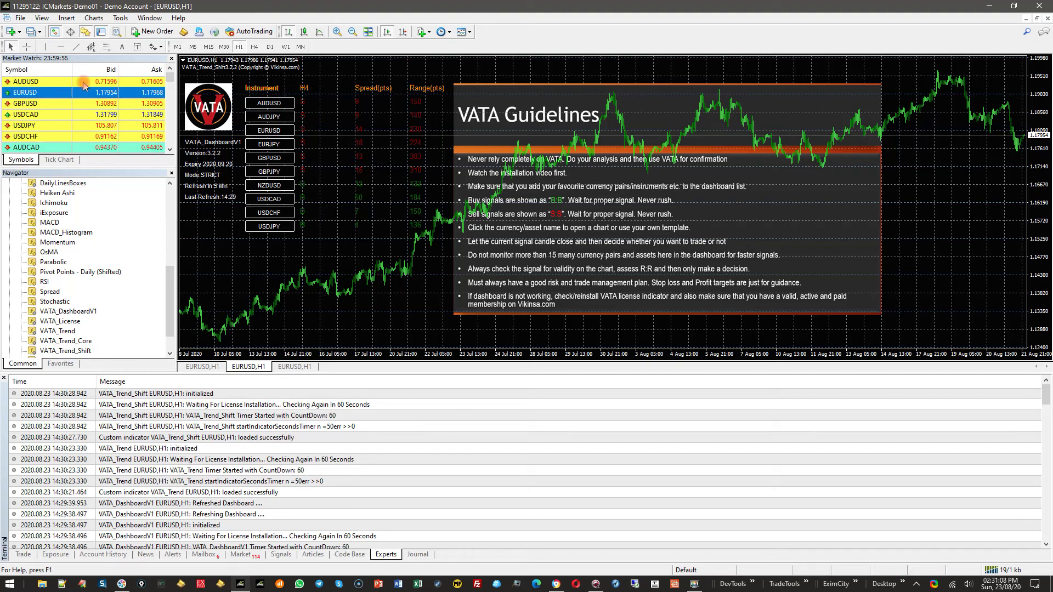
# - Open the terminal's MQL4 Files data folder, widen the Name column and sort by date modified
pyautogui.click(19, 19)
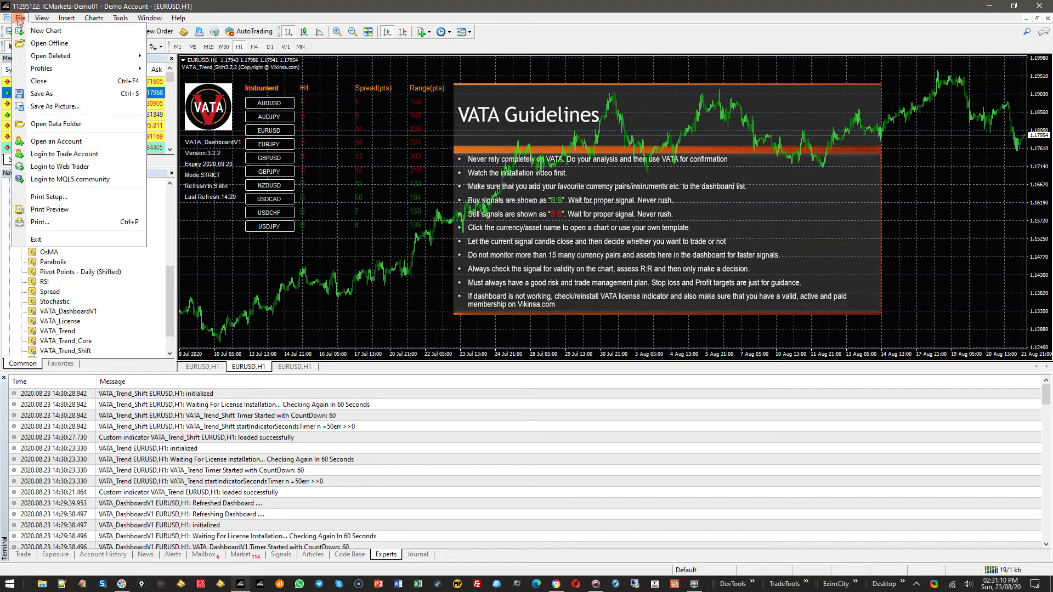
pyautogui.click(56, 125)
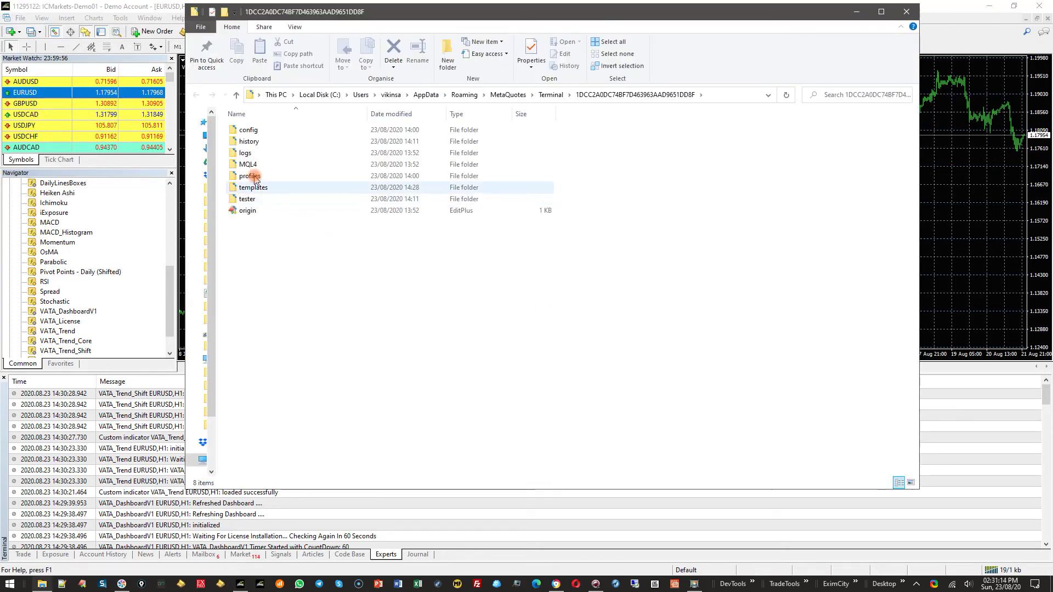
pyautogui.doubleClick(246, 165)
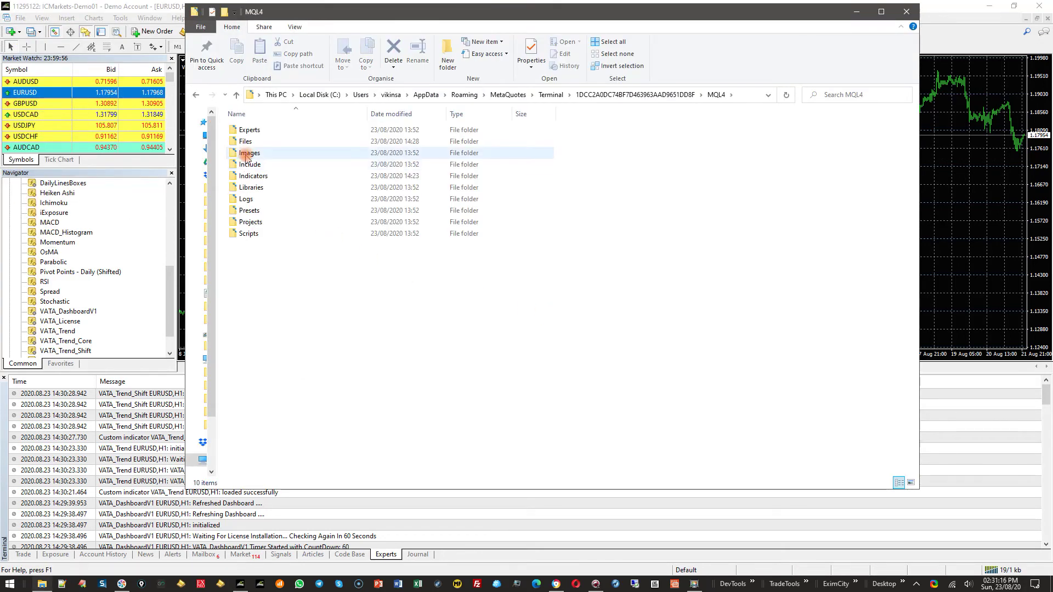
pyautogui.doubleClick(245, 142)
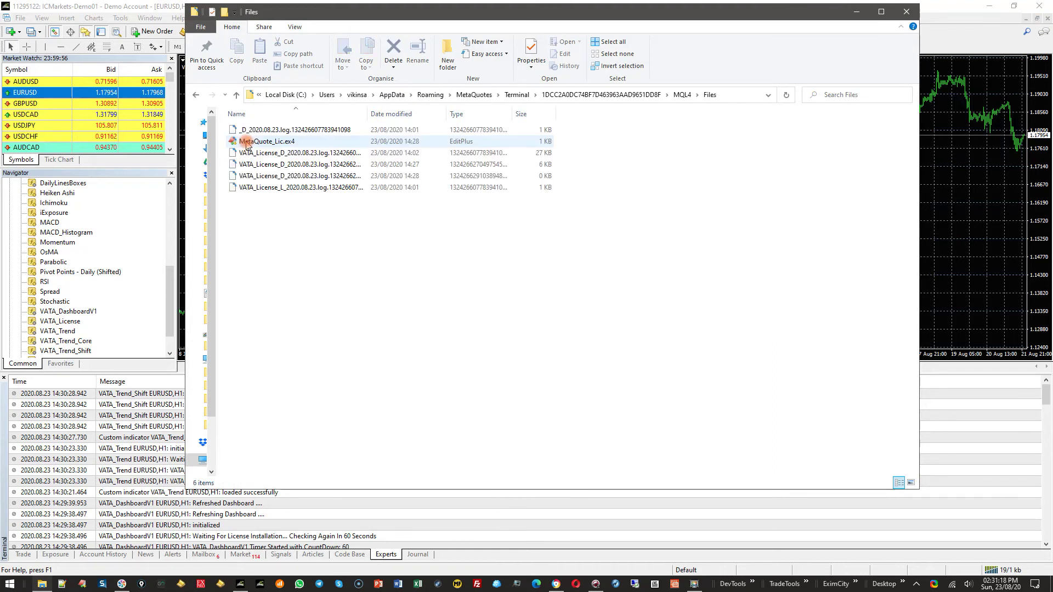
pyautogui.moveTo(367, 115); pyautogui.dragTo(532, 115)
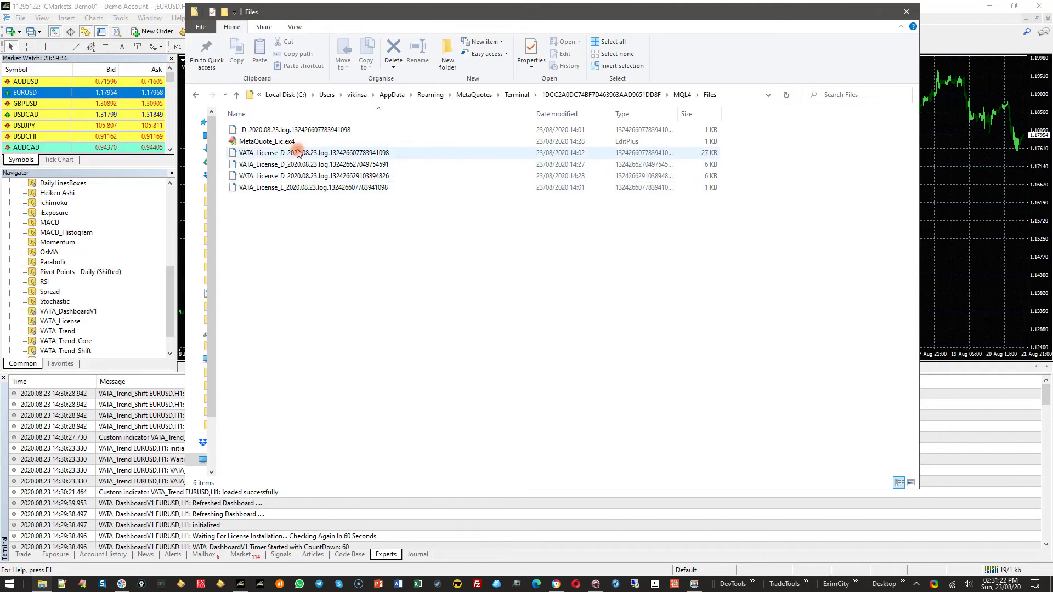
pyautogui.click(570, 115)
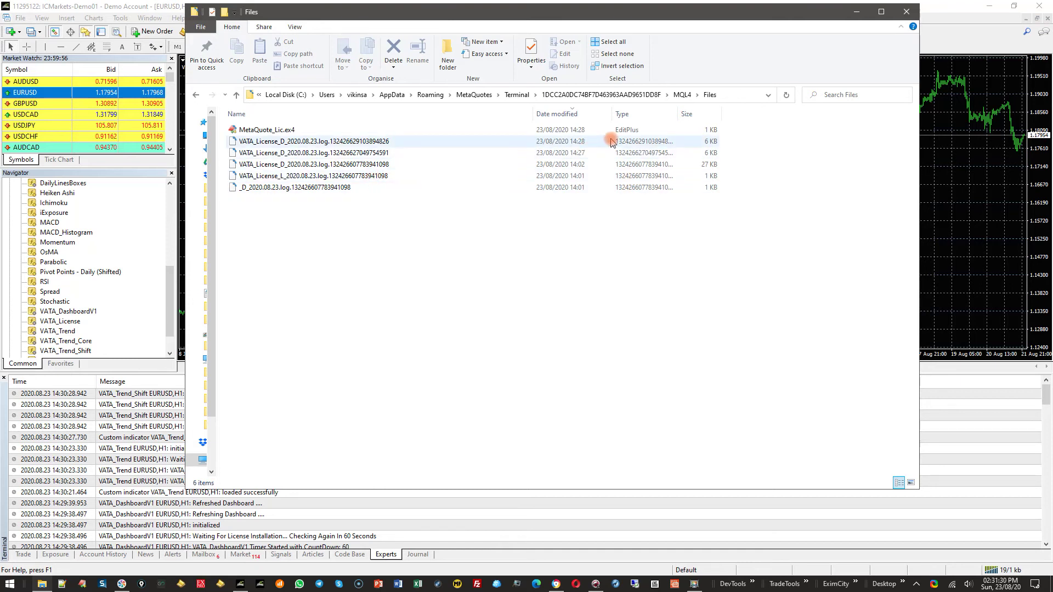
# - Open the newest VATA_License log file in Notepad
pyautogui.doubleClick(319, 142)
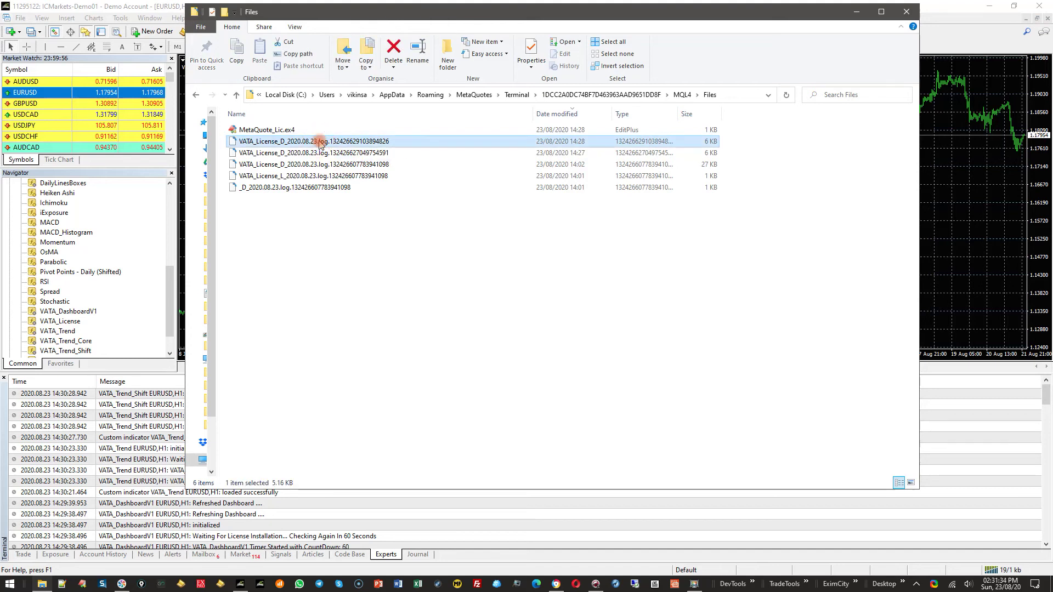
pyautogui.click(450, 220)
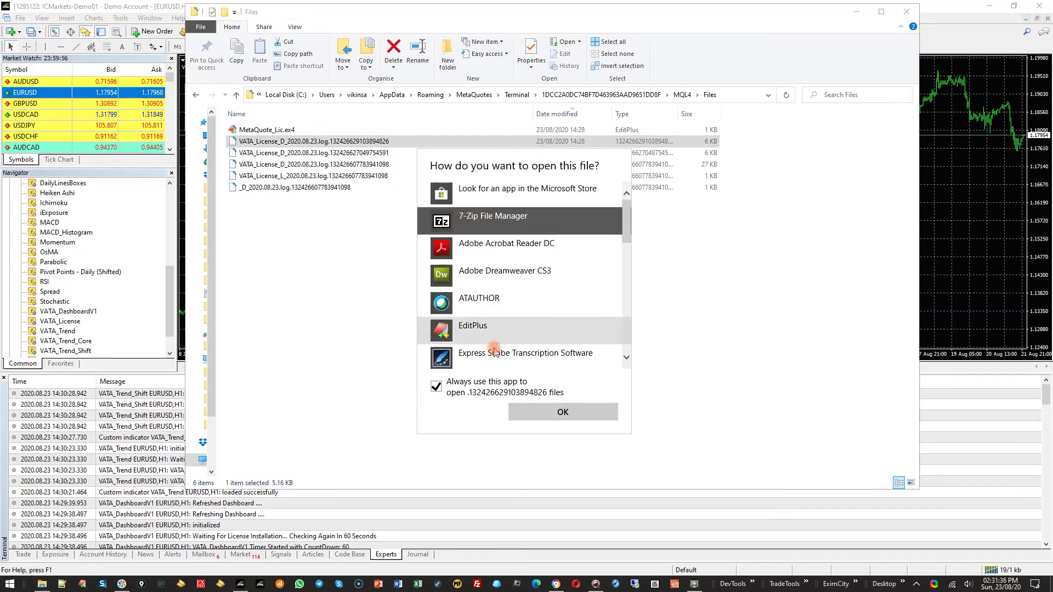
pyautogui.scroll(-3, 526, 328)
pyautogui.scroll(-2, 551, 334)
pyautogui.scroll(-1, 553, 336)
pyautogui.doubleClick(489, 287)
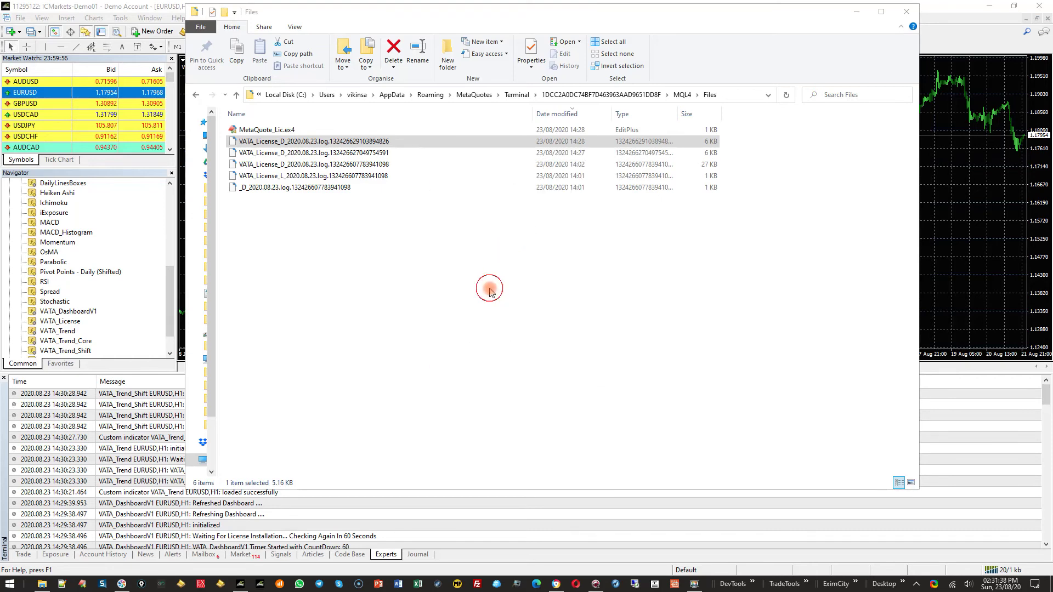
# - Maximize the log, highlight the 'License validated.true' through 'License Active' lines, then close Notepad
pyautogui.doubleClick(576, 276)
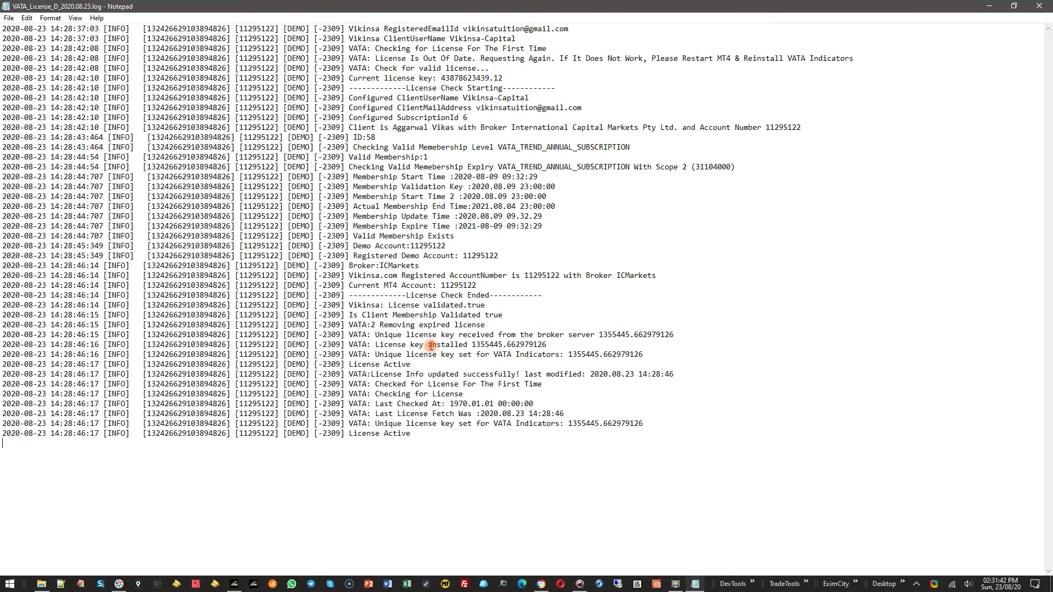
pyautogui.moveTo(349, 305); pyautogui.dragTo(507, 304)
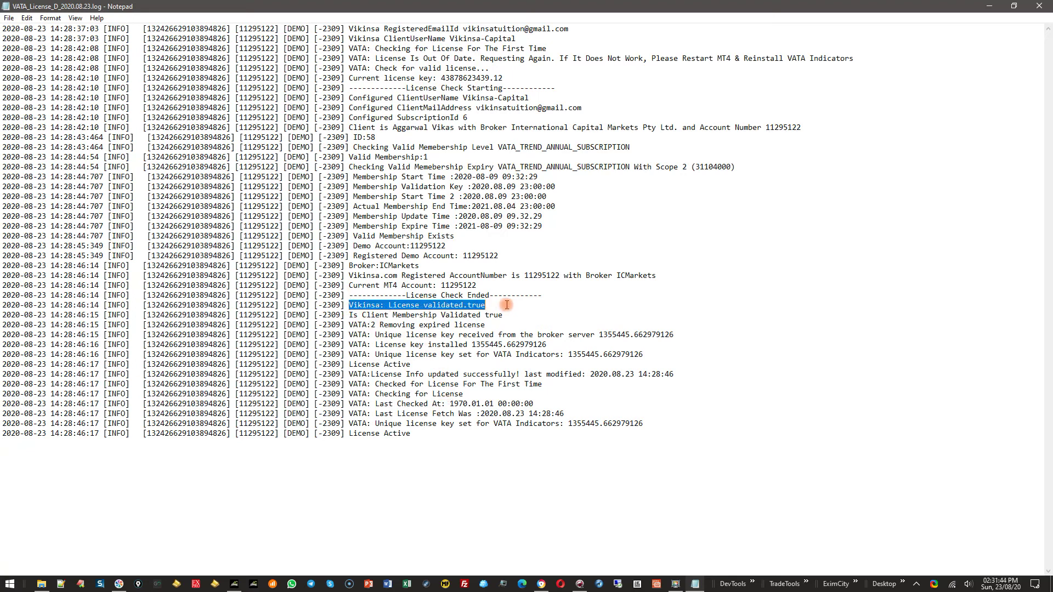
pyautogui.moveTo(354, 316); pyautogui.dragTo(499, 432)
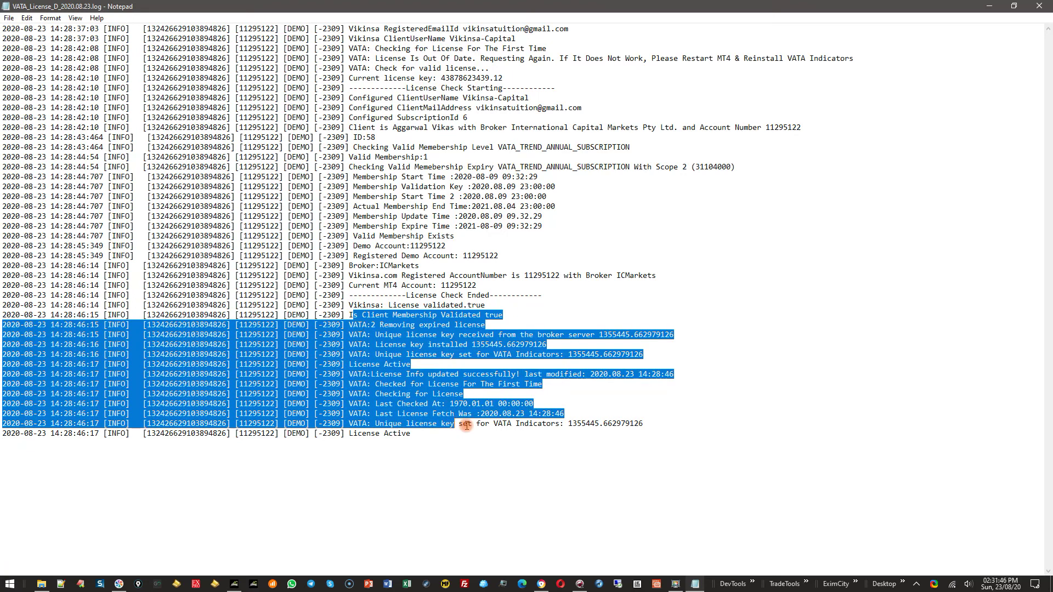
pyautogui.click(498, 432)
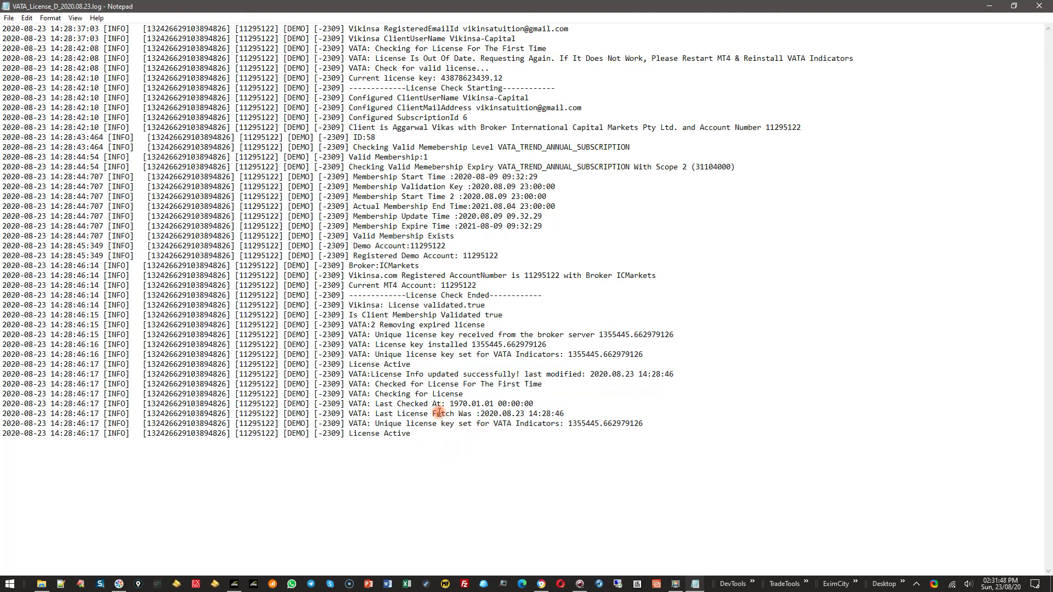
pyautogui.click(1040, 6)
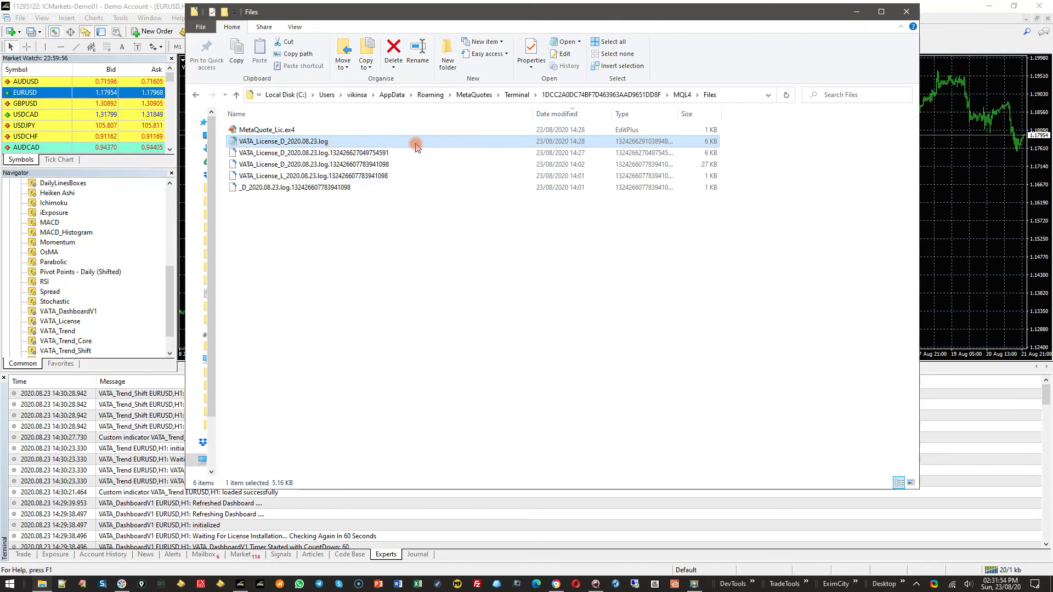
# - Inspect the VATA_Trend initialized and timer started messages in MetaTrader's Experts log
pyautogui.click(855, 12)
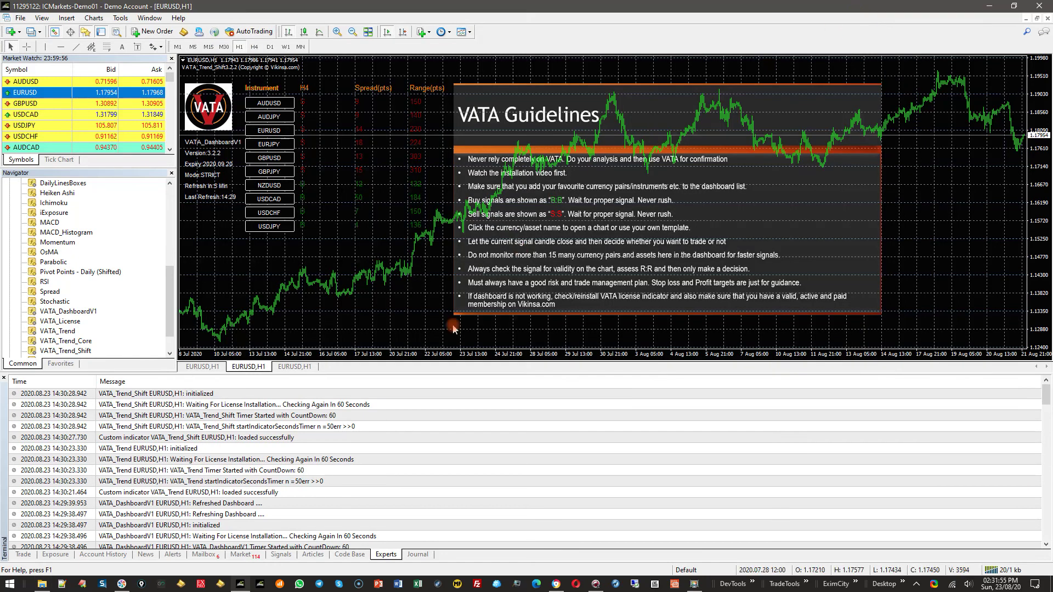
pyautogui.click(273, 450)
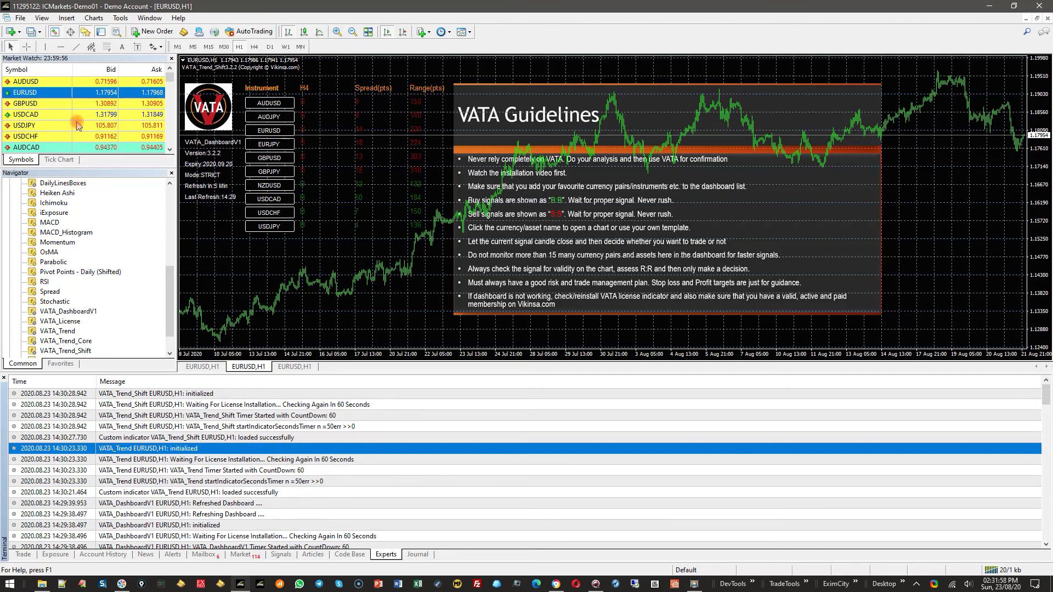
pyautogui.click(43, 19)
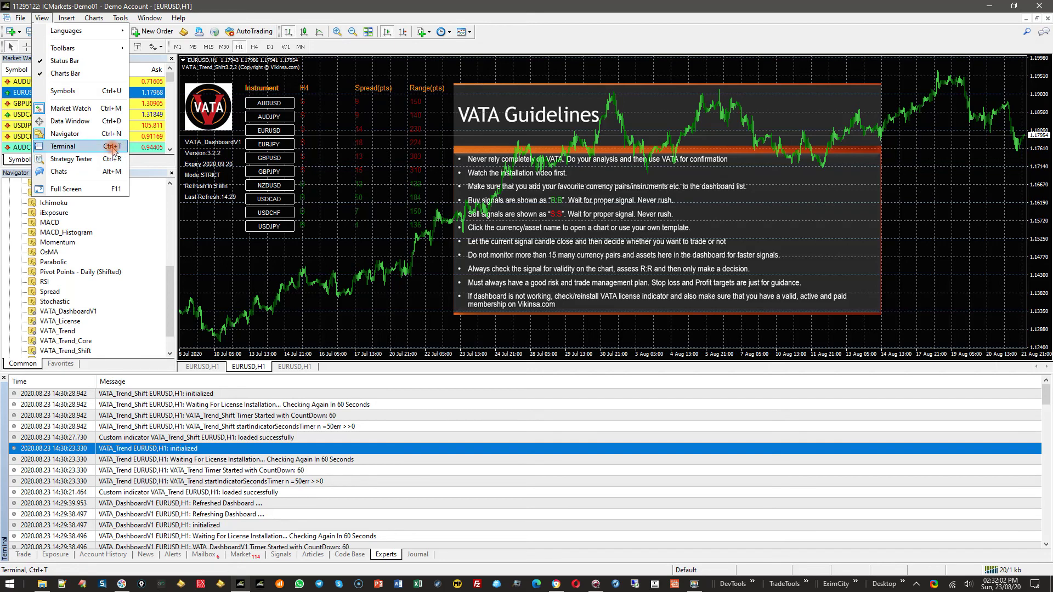
pyautogui.click(271, 437)
pyautogui.scroll(-3, 351, 462)
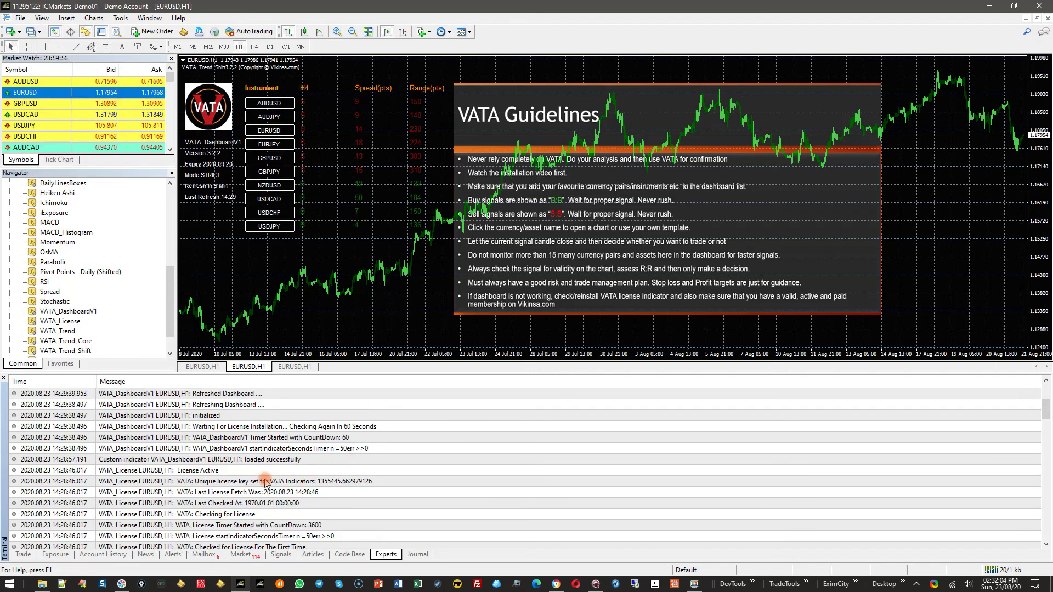
pyautogui.scroll(3, 265, 482)
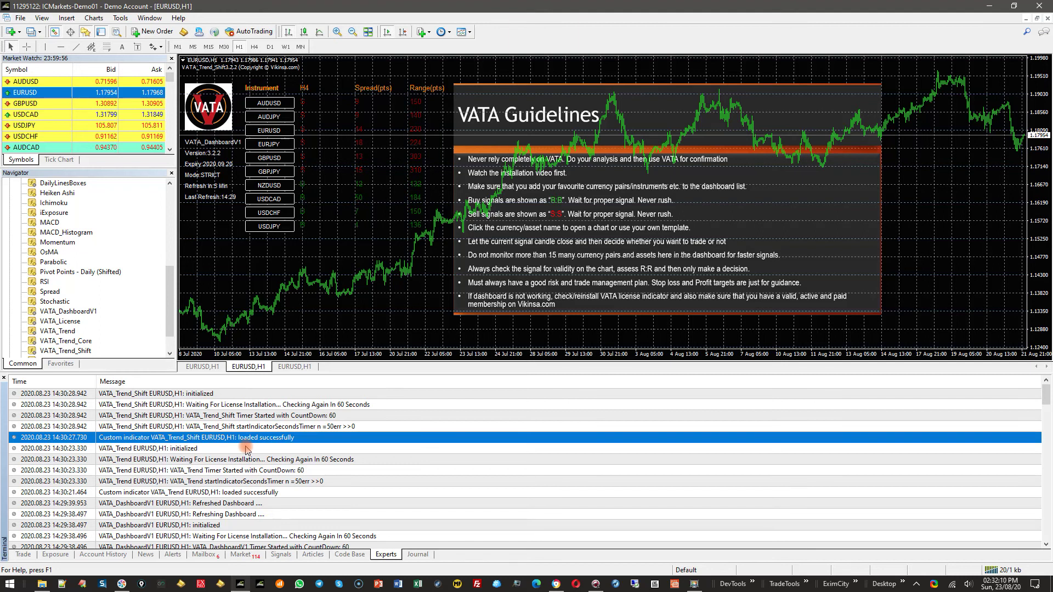
pyautogui.click(266, 471)
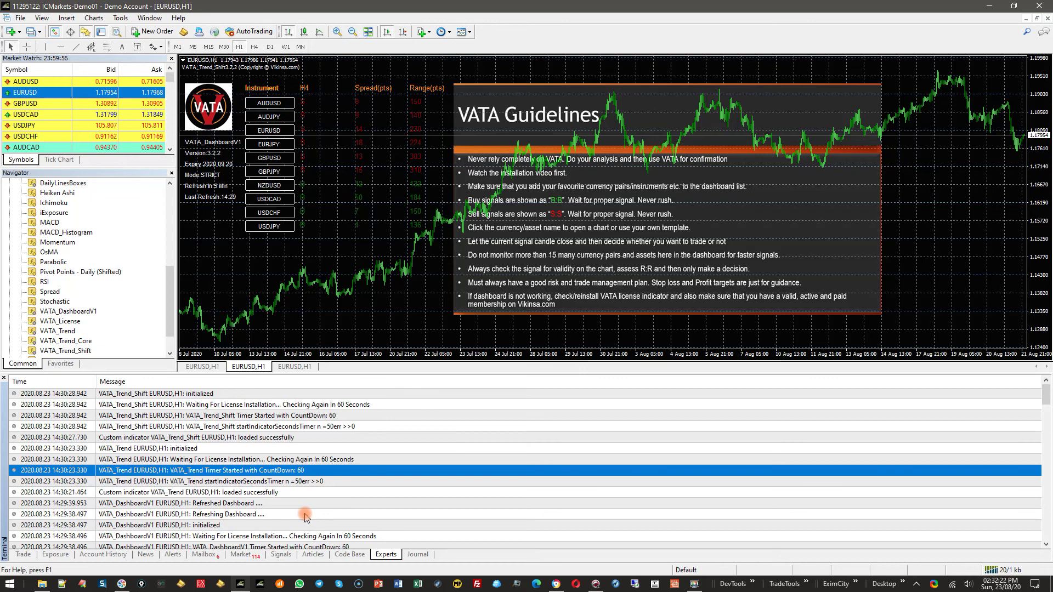
pyautogui.click(213, 371)
# - Review the VATA_License indicator's inputs from the Indicators List, close unchanged, and return to Vikinsa
pyautogui.rightClick(409, 132)
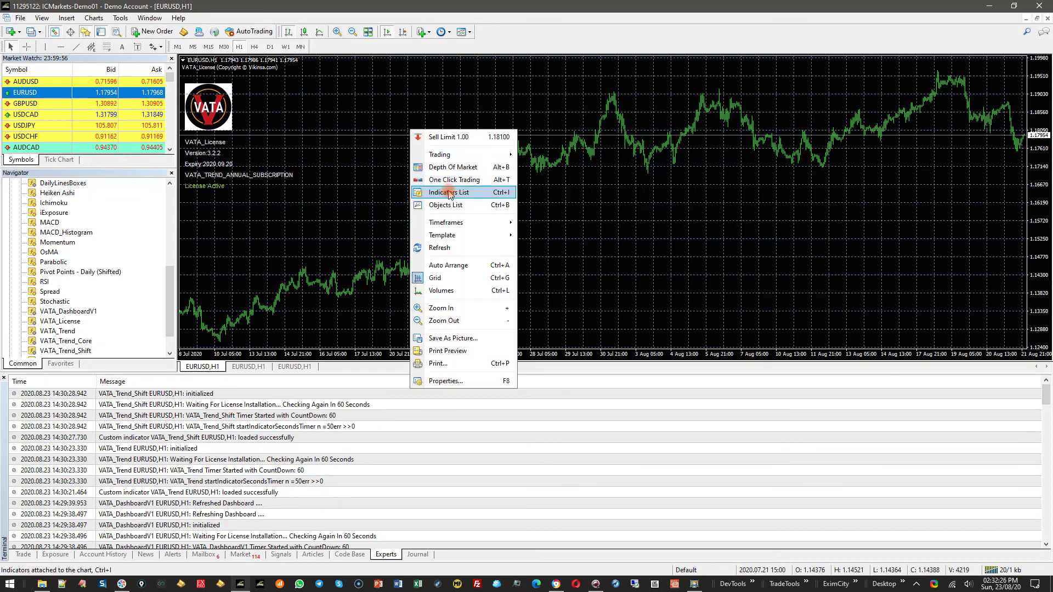
pyautogui.click(448, 192)
pyautogui.doubleClick(64, 61)
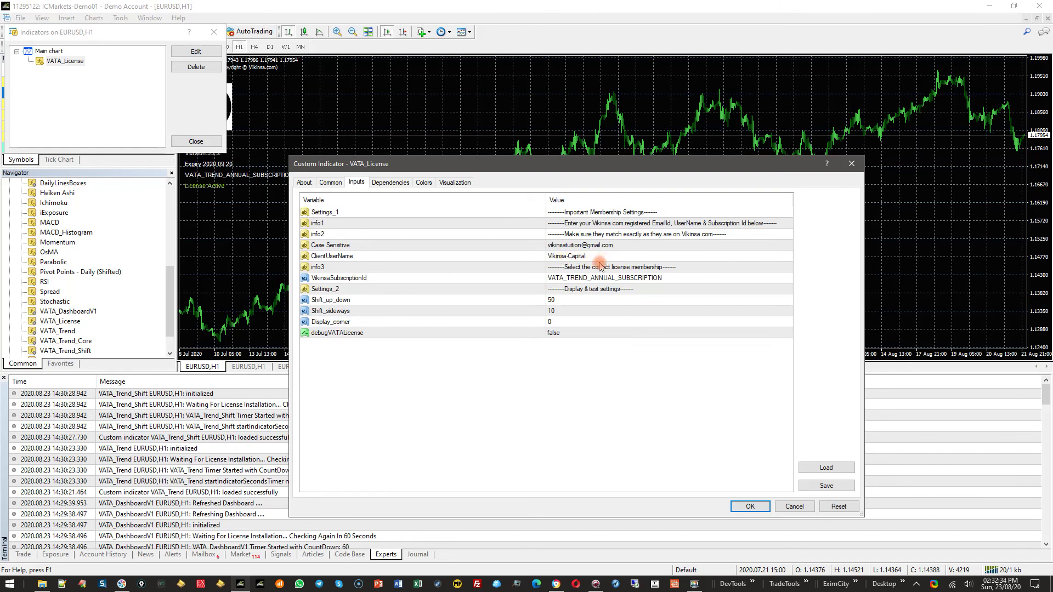
pyautogui.click(788, 507)
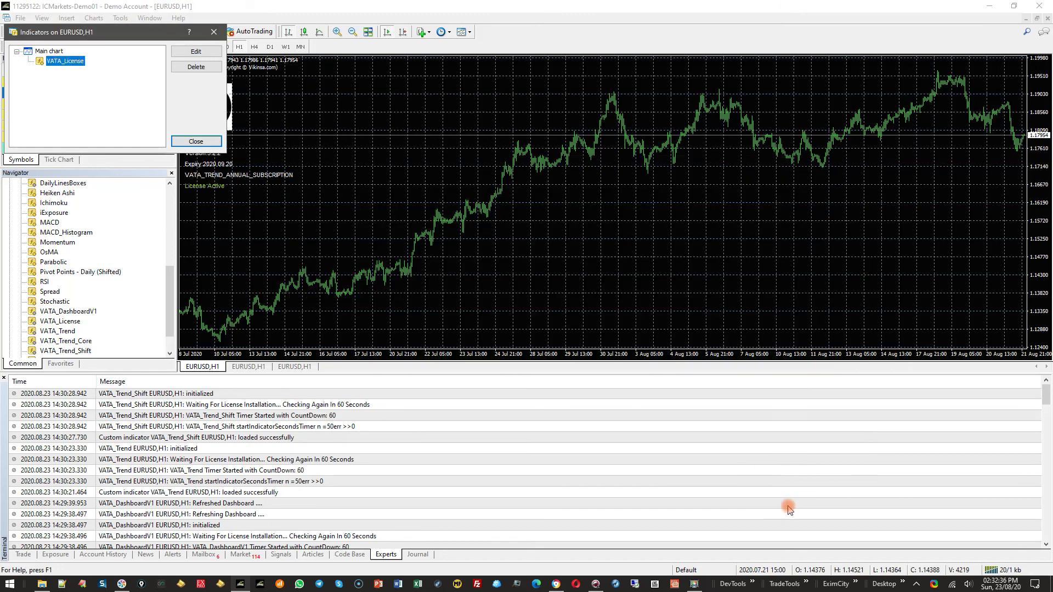
pyautogui.click(208, 142)
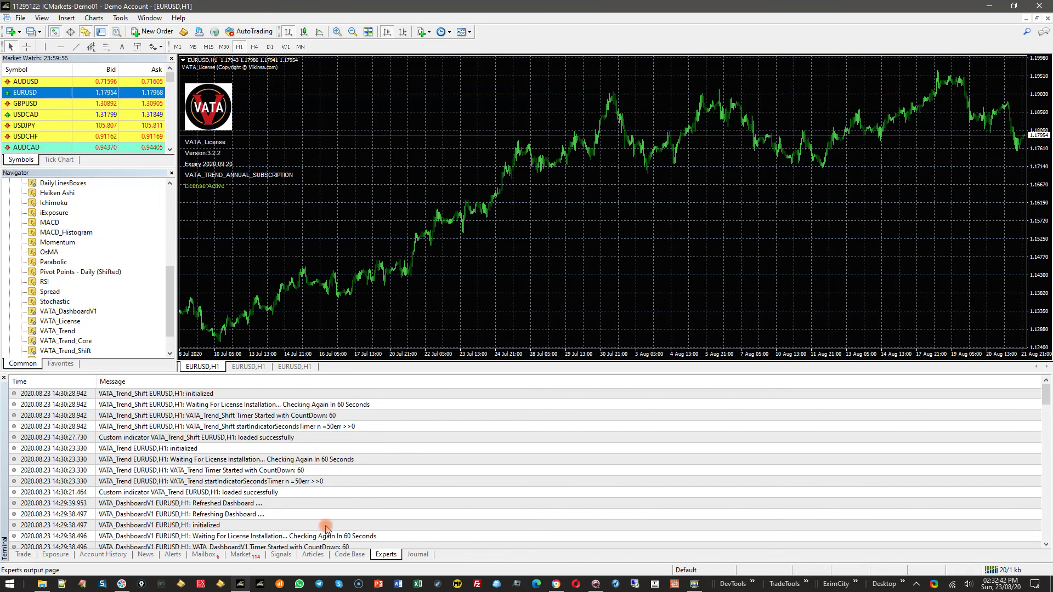
pyautogui.click(556, 586)
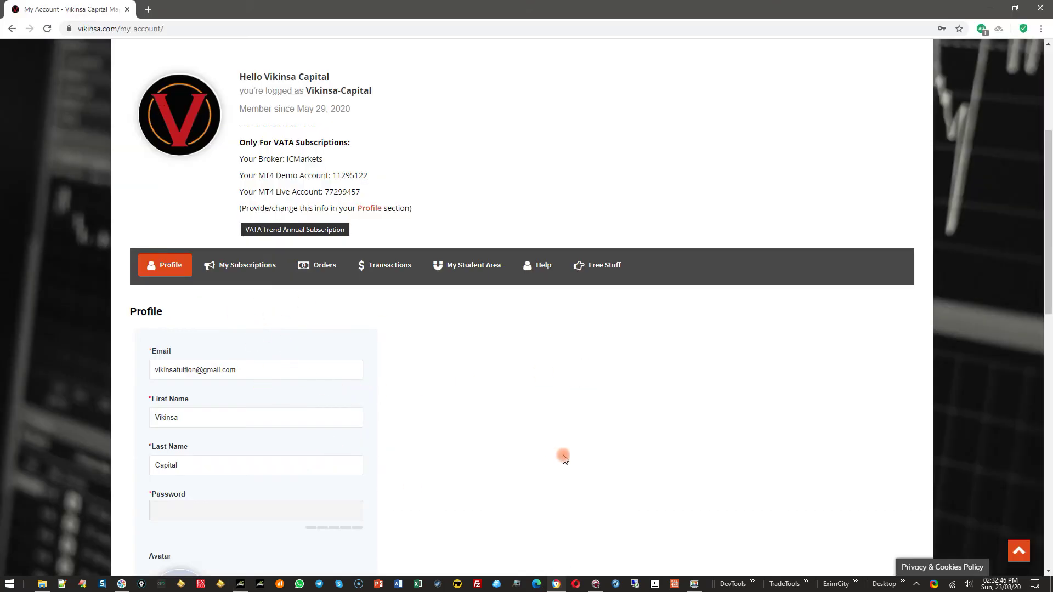
# - Scroll the Vikinsa profile to the Account Broker and MT4 number fields, then return to MetaTrader
pyautogui.scroll(-8, 548, 457)
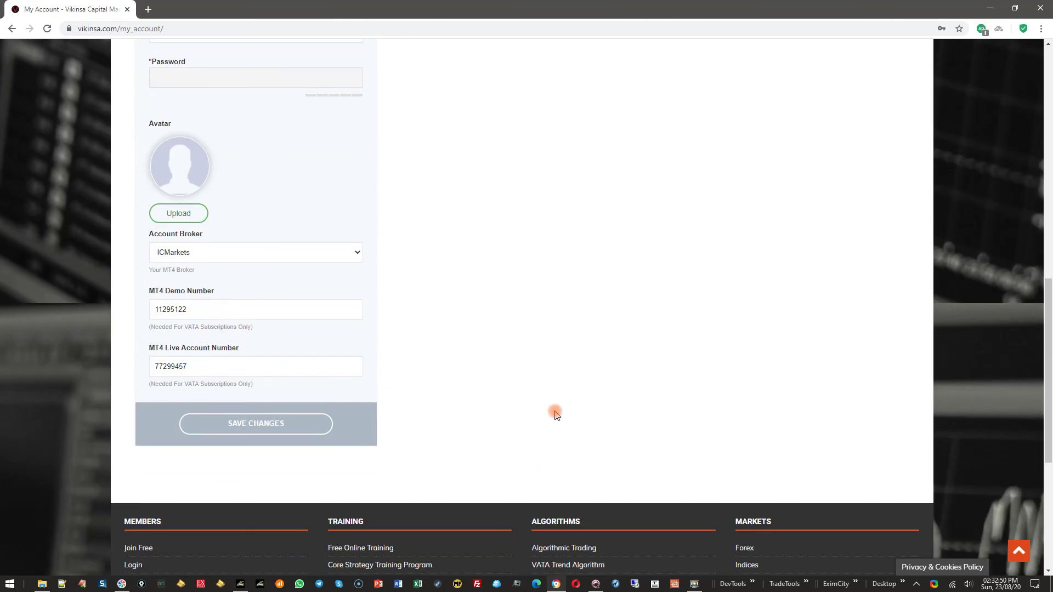
pyautogui.scroll(2, 555, 414)
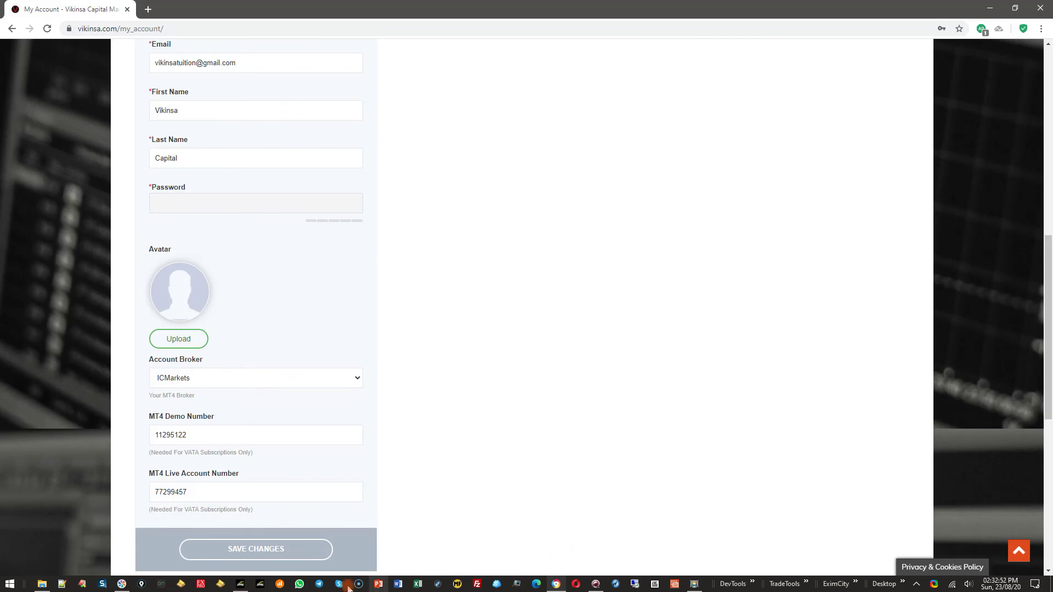
pyautogui.click(240, 584)
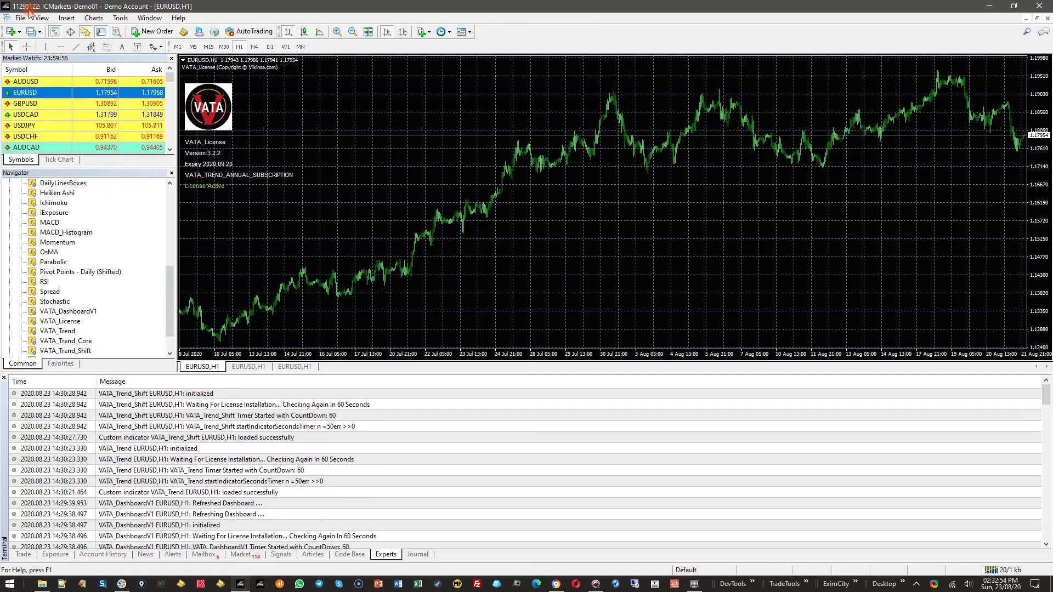